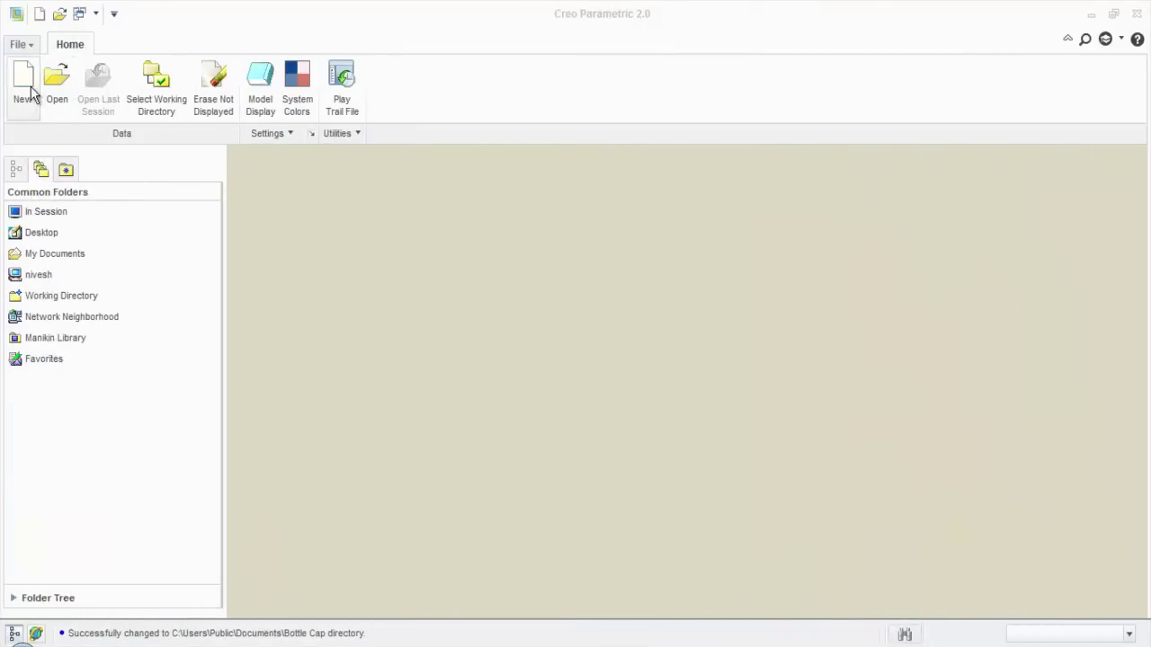
# Create a new solid part named Bottle_Cap from the mmns_part_solid template instead of the default template
pyautogui.click(24, 90)
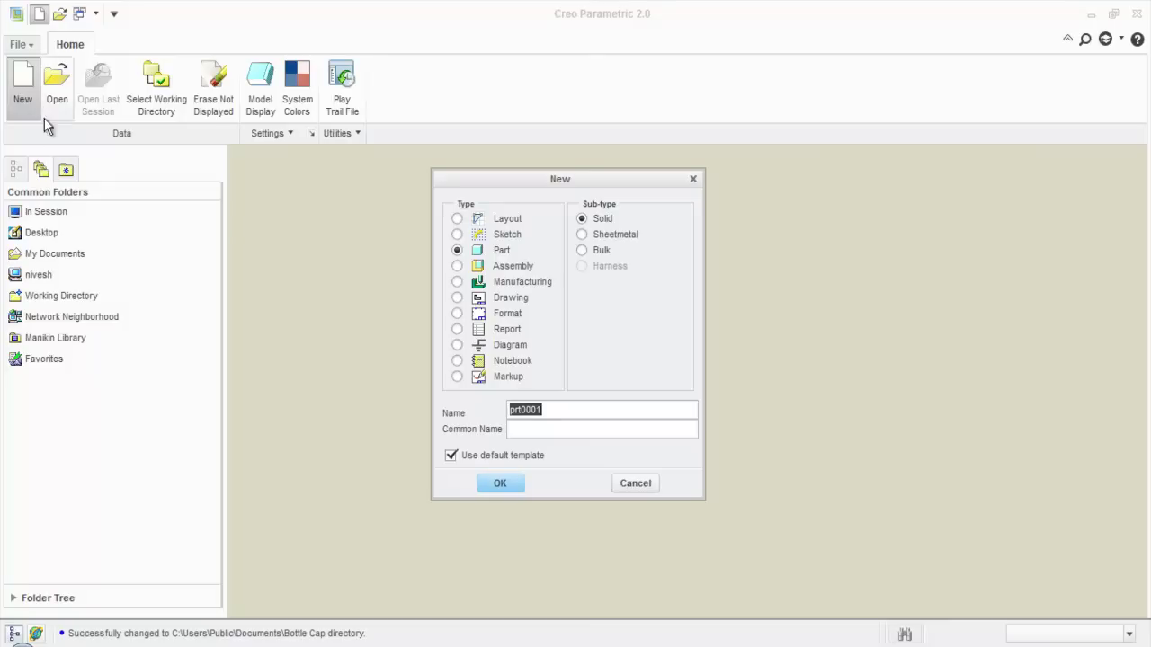
pyautogui.click(455, 454)
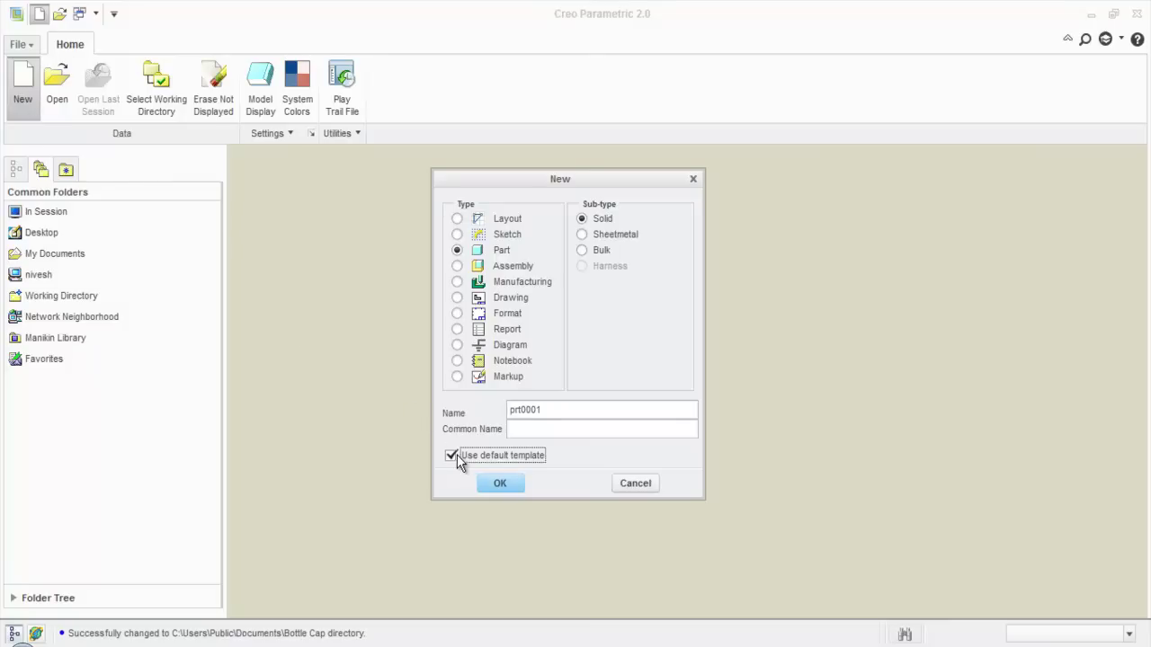
pyautogui.click(547, 409)
pyautogui.doubleClick(510, 406)
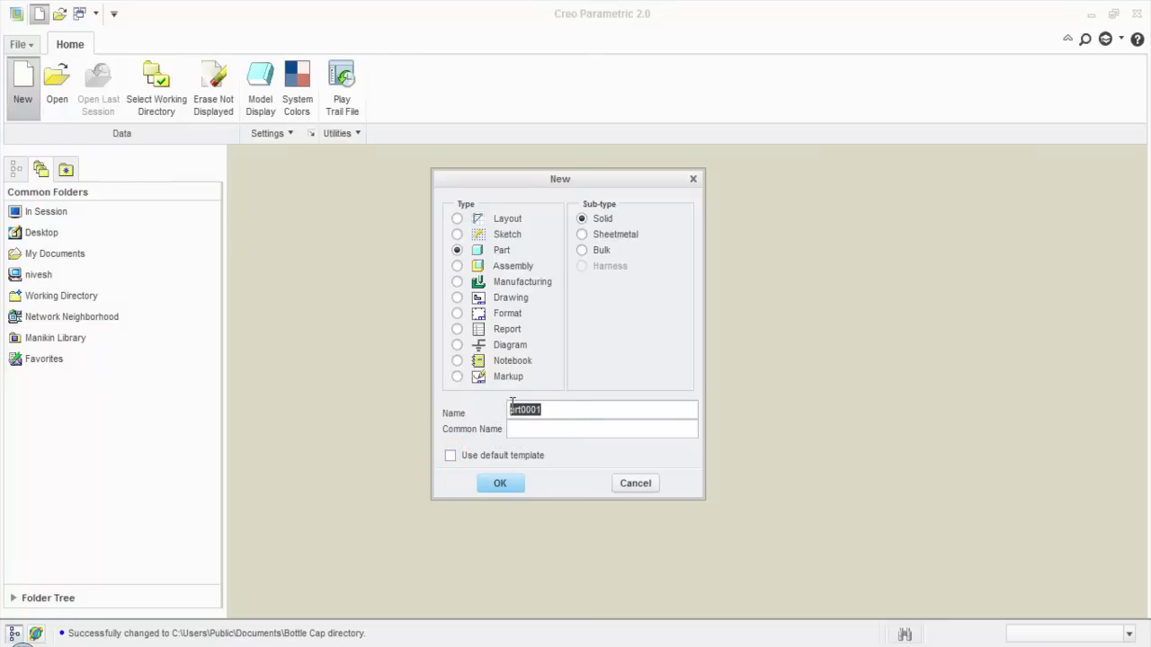
pyautogui.write('Bottle_Cap')
pyautogui.click(502, 486)
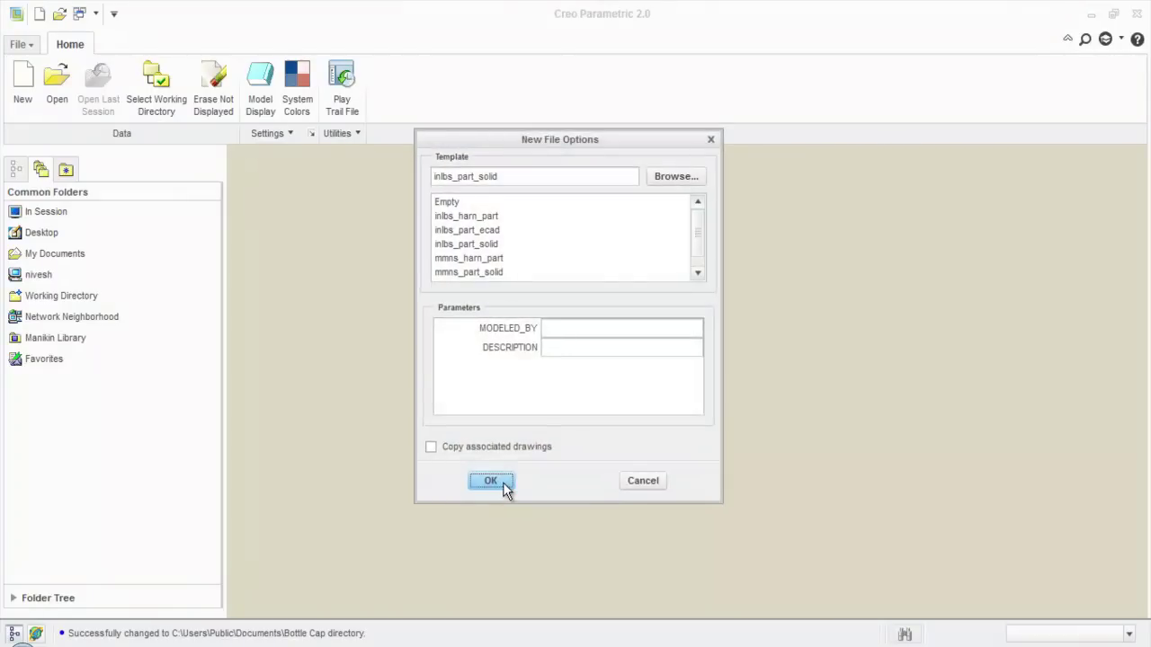
pyautogui.click(479, 273)
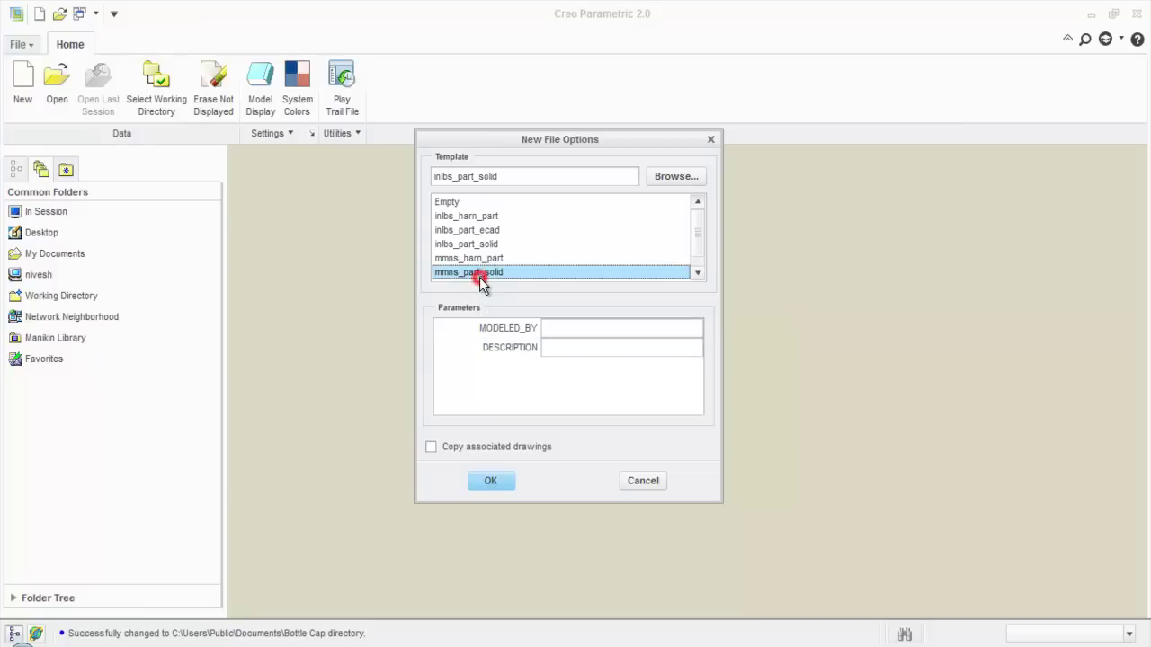
pyautogui.click(491, 480)
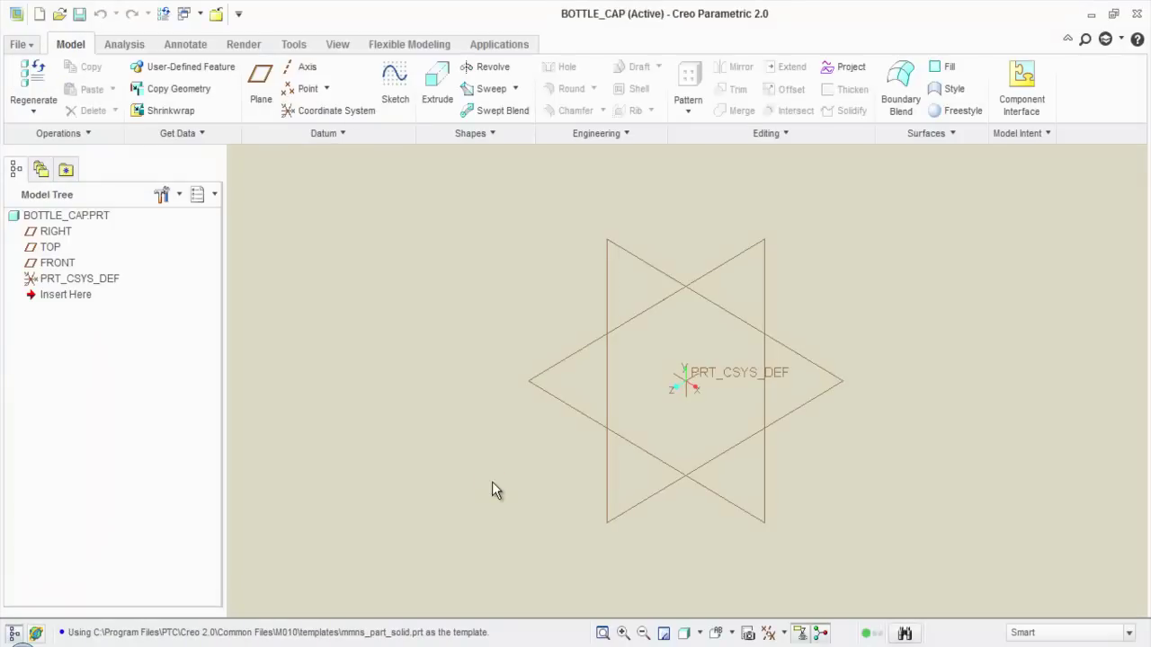
# Start a sketch on the TOP datum plane with the RIGHT plane as right-facing reference, viewed square to the sketch plane
pyautogui.click(404, 106)
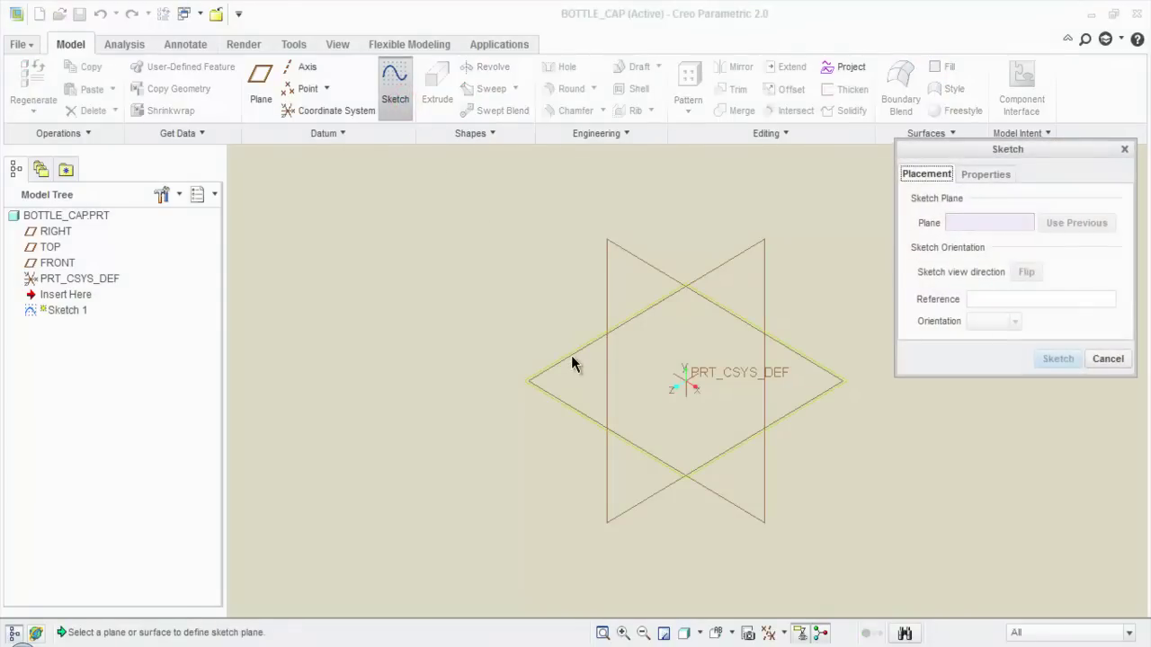
pyautogui.click(572, 362)
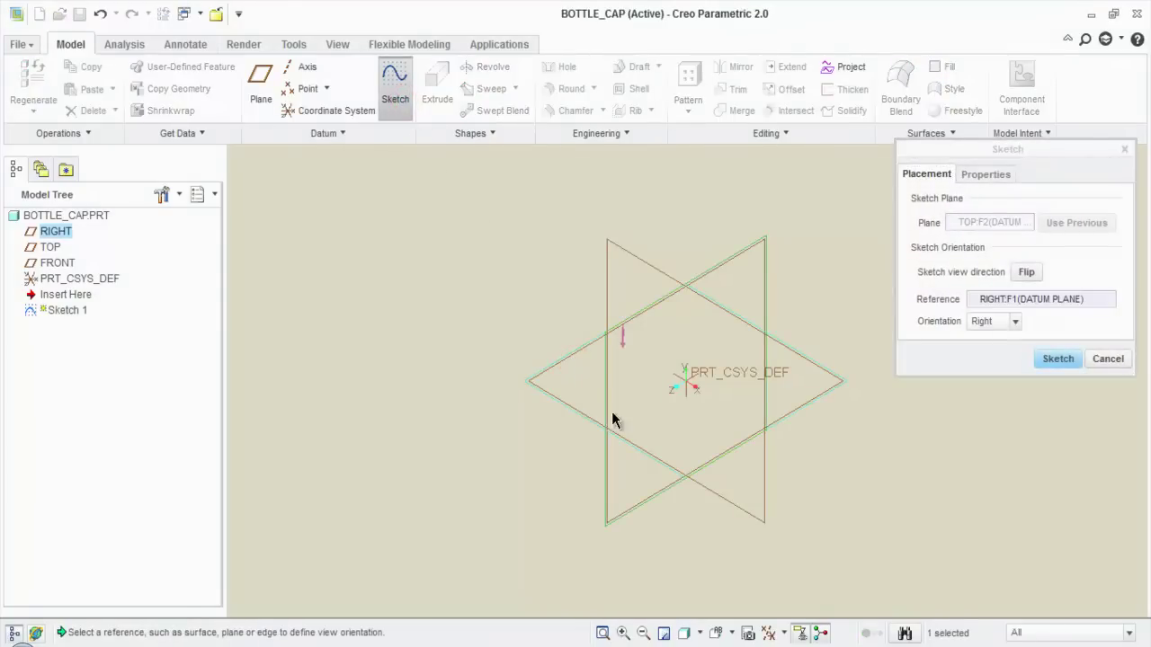
pyautogui.click(1057, 359)
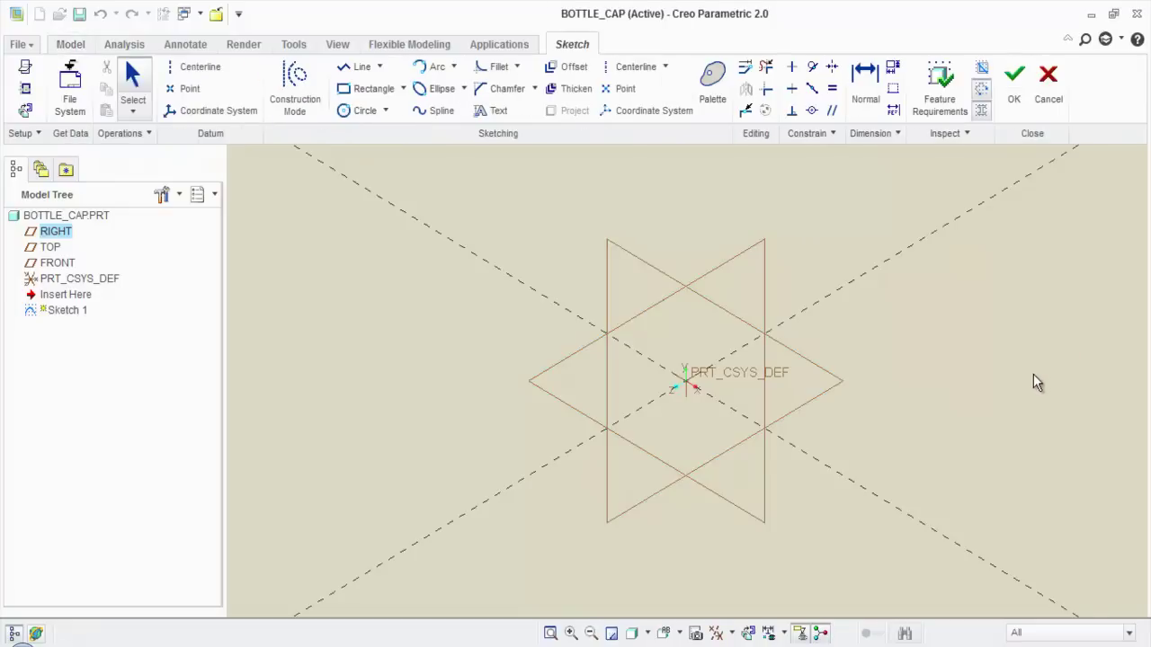
pyautogui.click(32, 124)
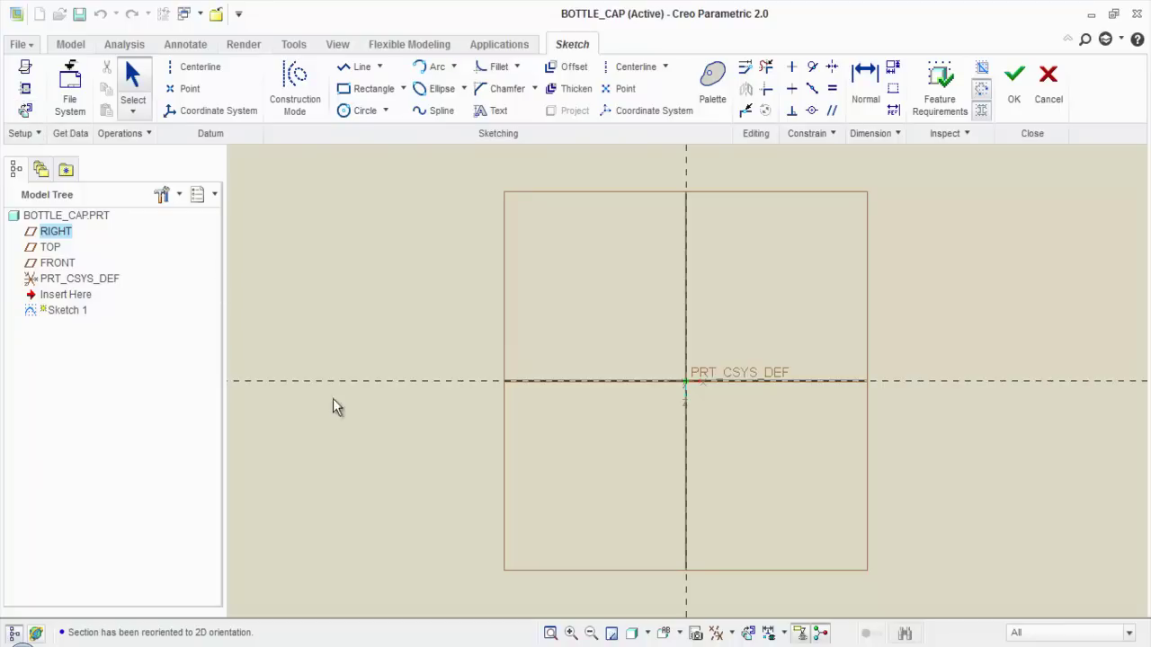
# Hide all datum axes, points, coordinate systems and planes, along with the spin center and annotations
pyautogui.click(733, 633)
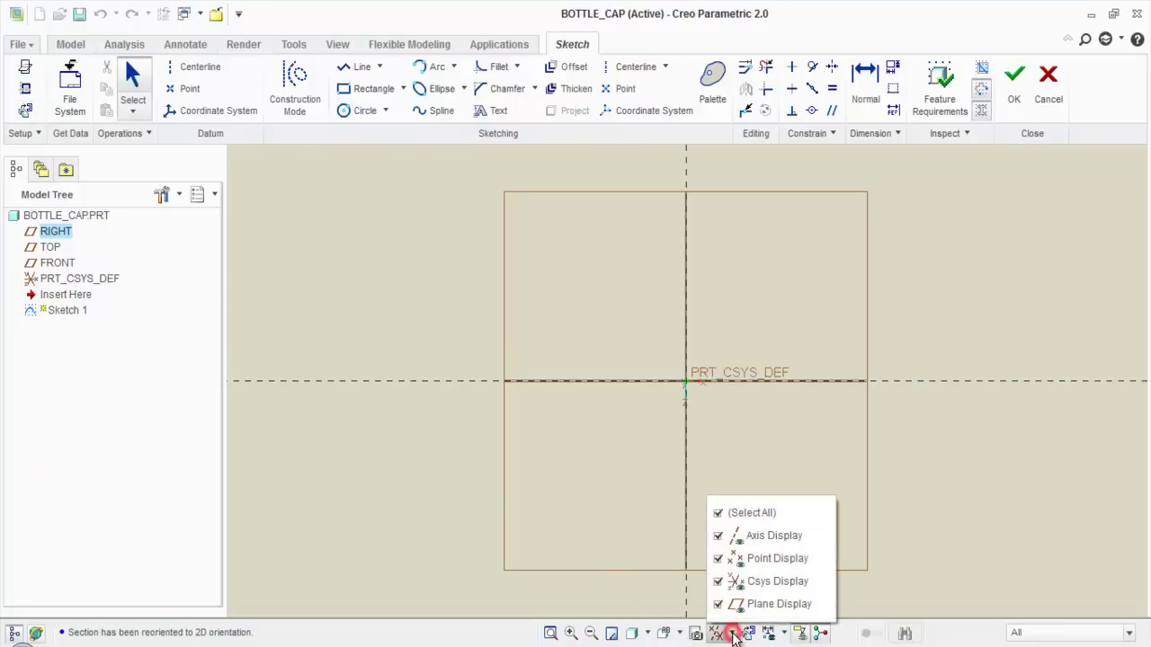
pyautogui.click(719, 514)
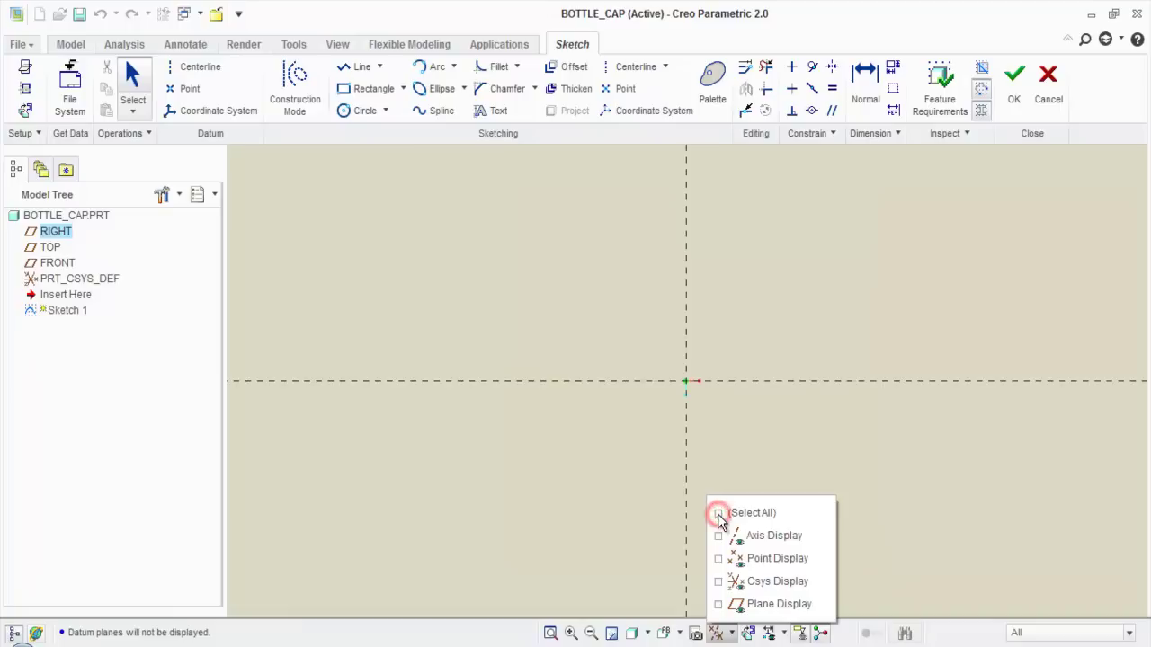
pyautogui.click(739, 435)
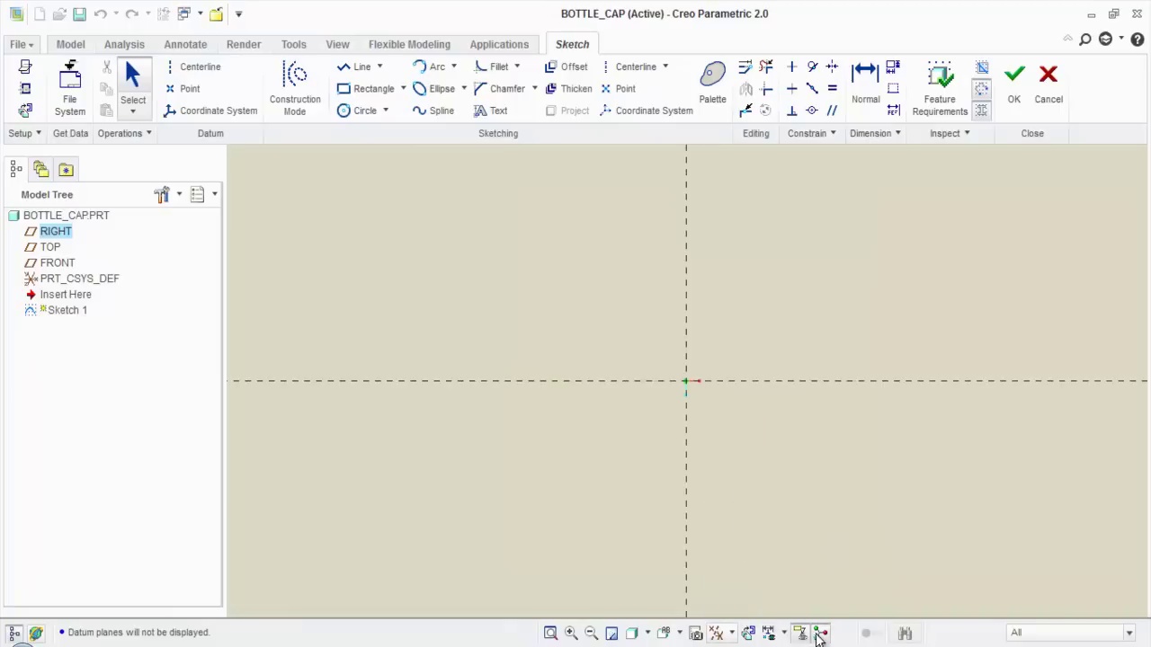
pyautogui.click(820, 634)
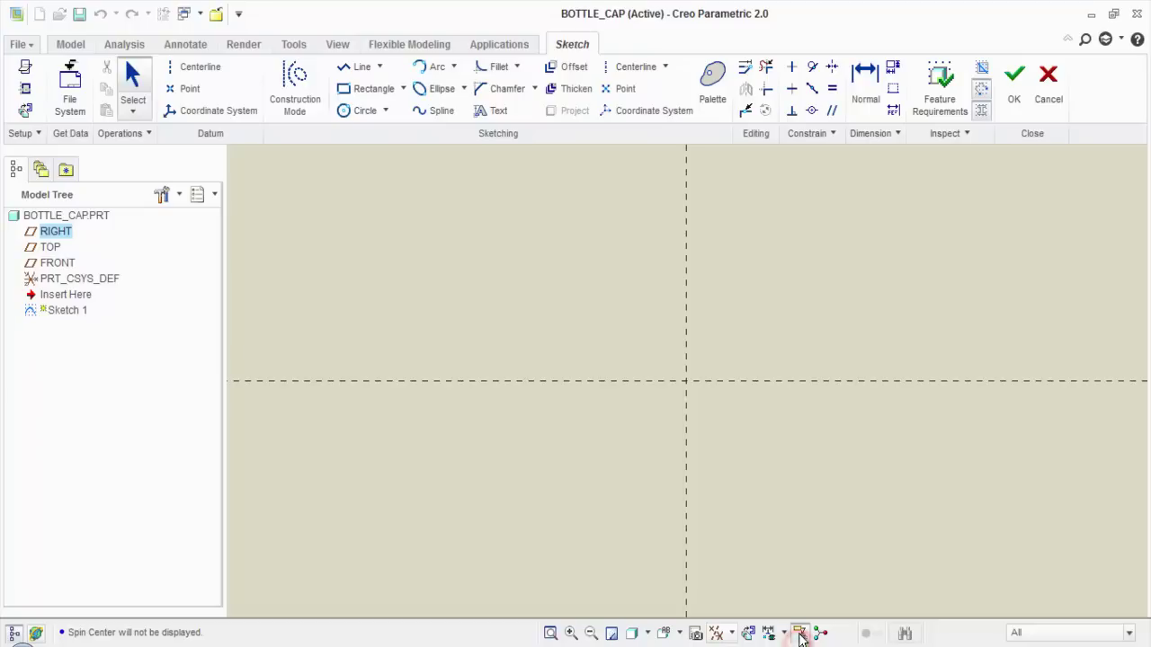
pyautogui.click(800, 633)
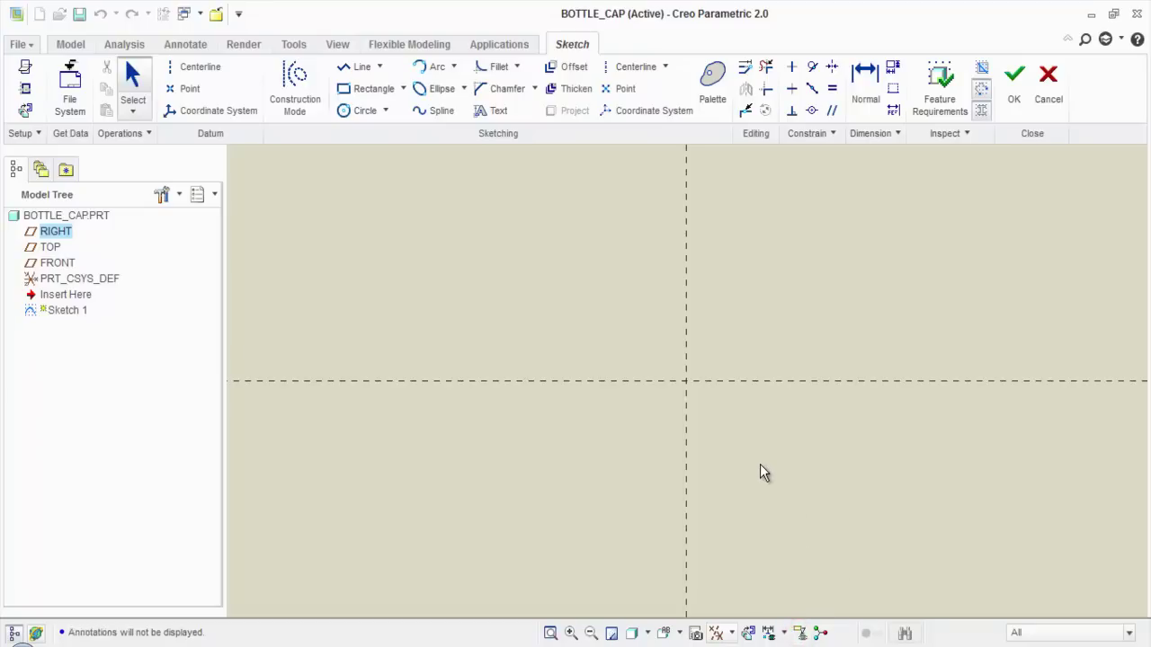
# Insert a 20-Sided Icosagon from the sketcher palette near the intersection of the reference lines
pyautogui.click(707, 111)
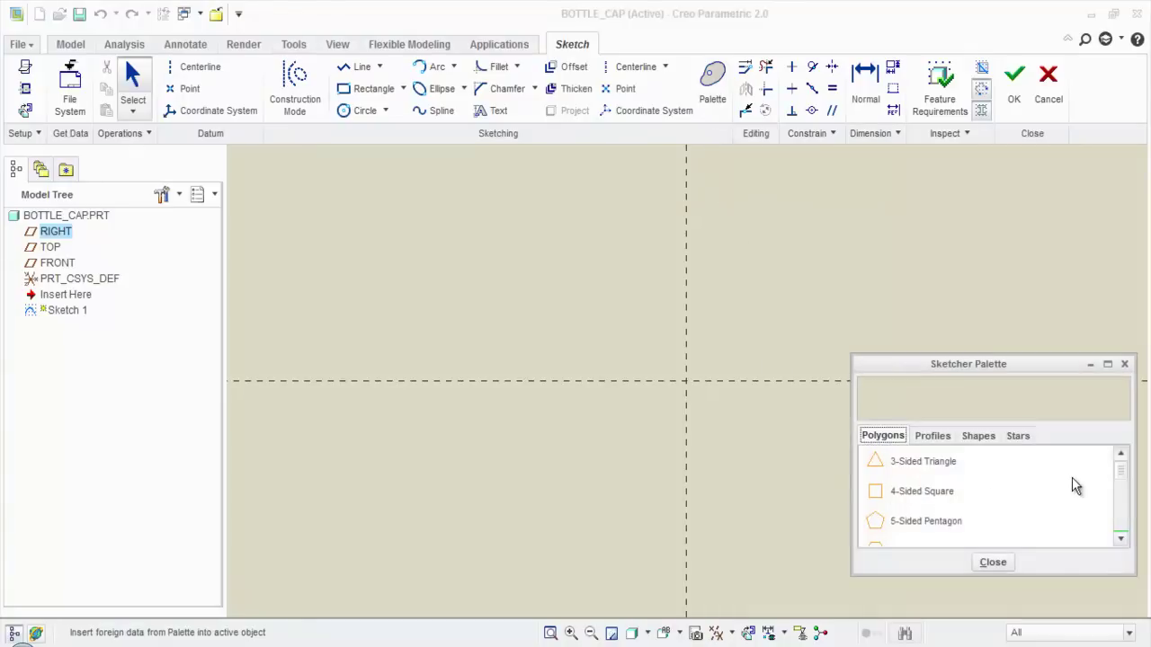
pyautogui.moveTo(1120, 469); pyautogui.dragTo(1120, 550)
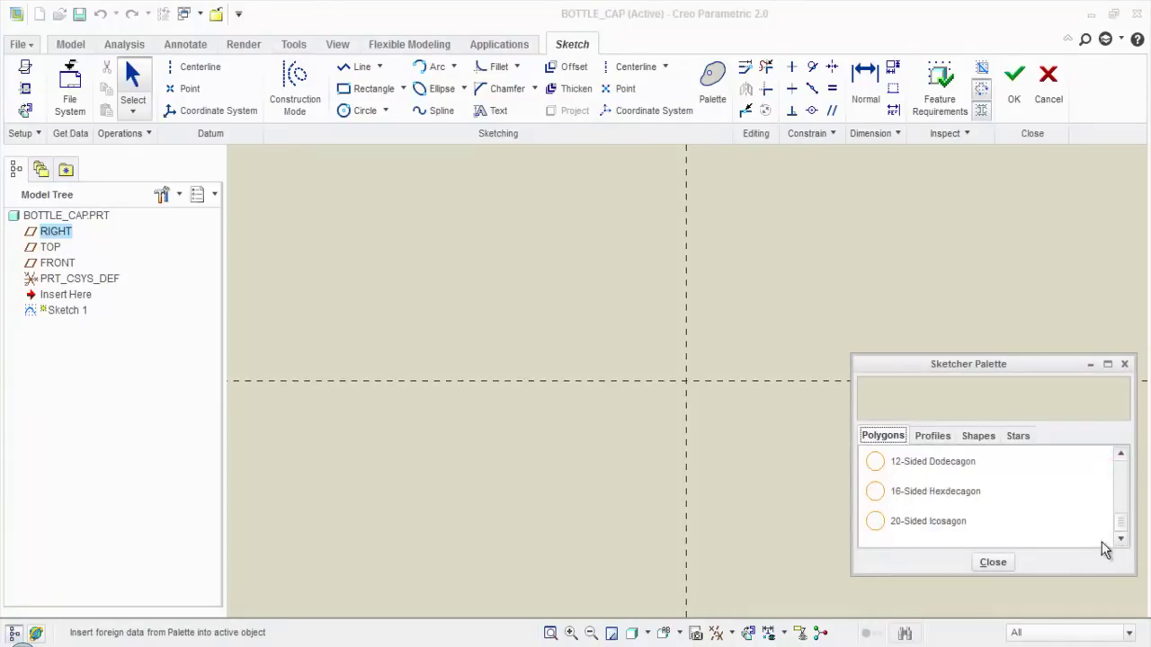
pyautogui.click(936, 528)
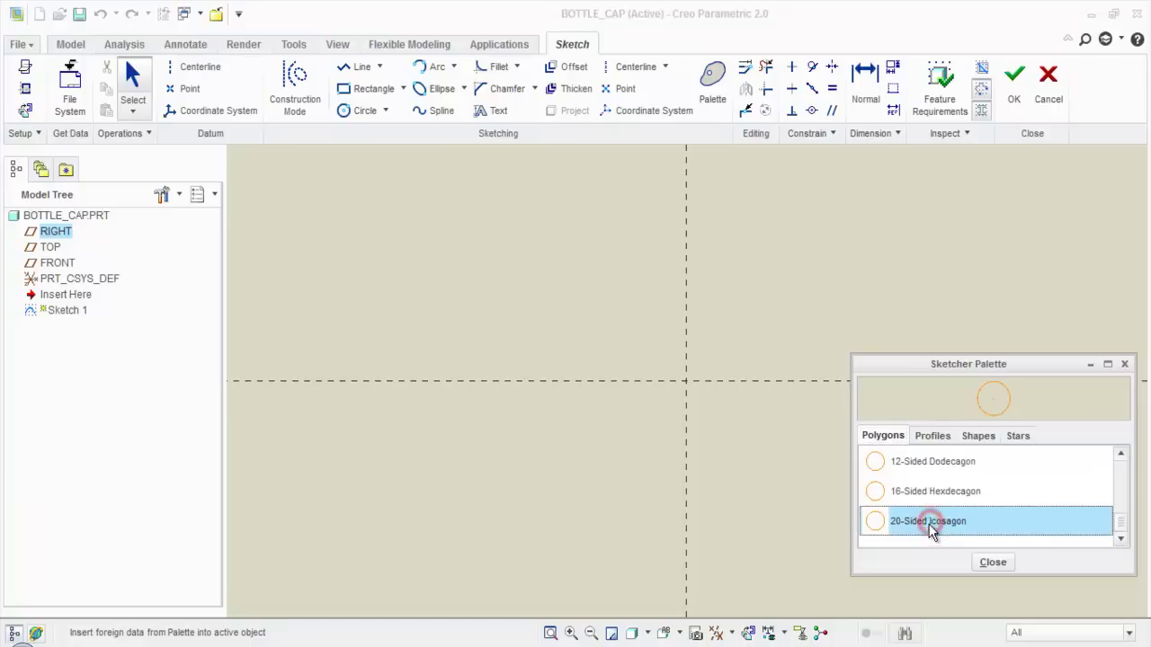
pyautogui.moveTo(931, 526); pyautogui.dragTo(806, 495)
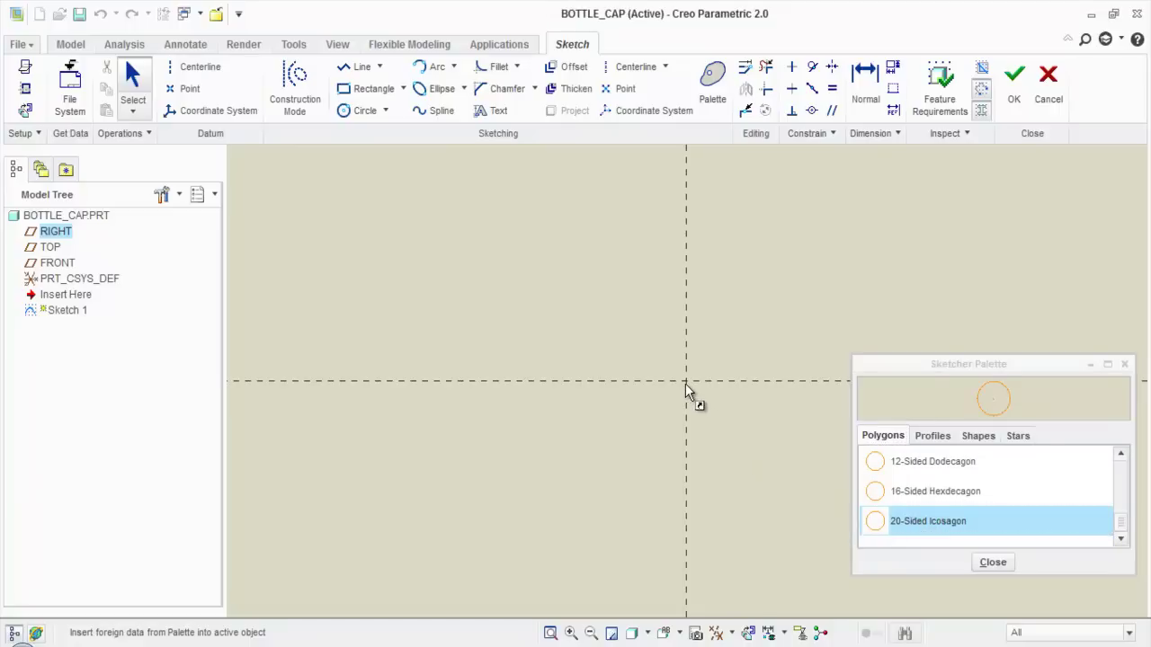
pyautogui.moveTo(686, 381); pyautogui.dragTo(686, 382)
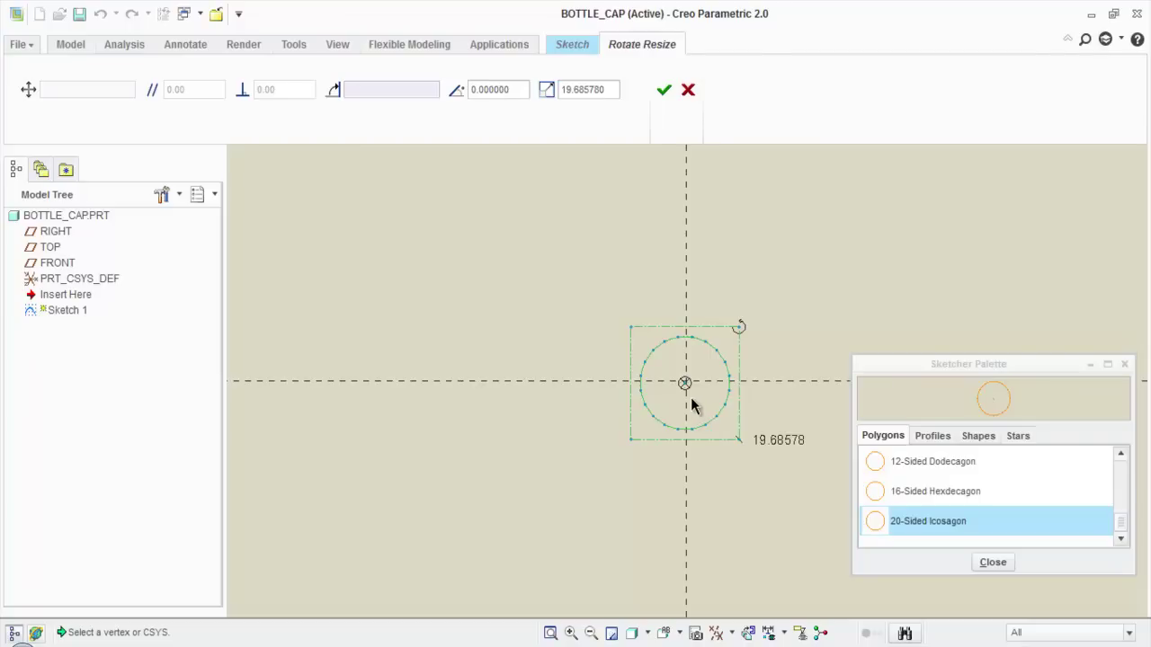
# Snap the icosagon's center onto the sketch origin and accept its placement at the default scale and zero rotation
pyautogui.scroll(-6, 685, 388)
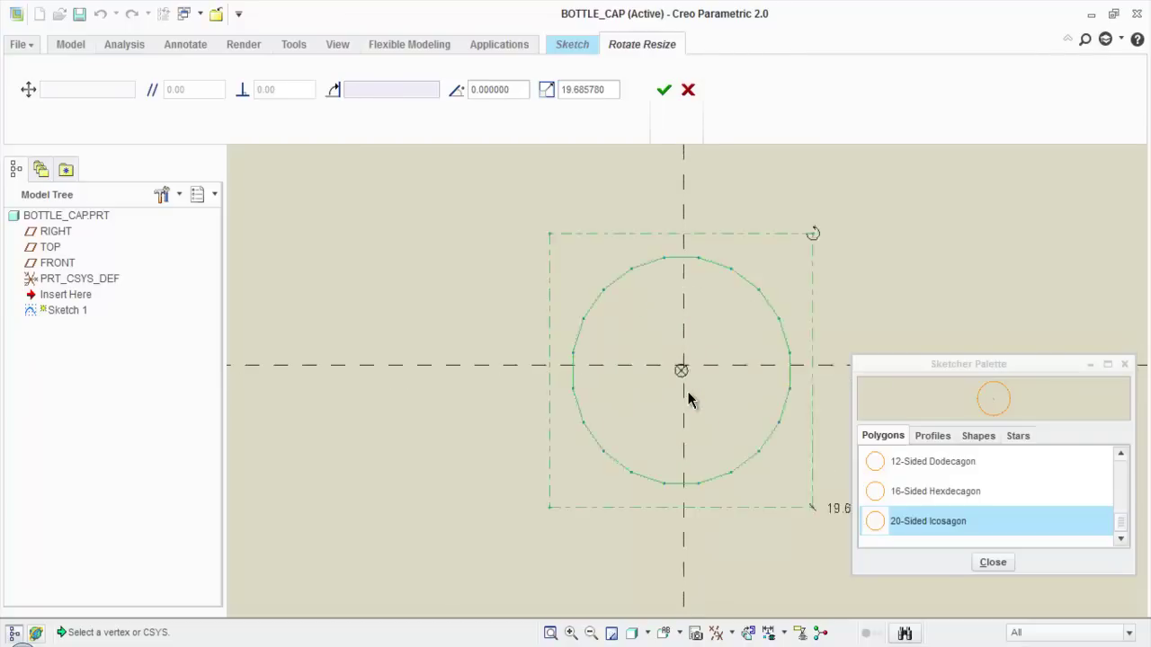
pyautogui.moveTo(680, 364); pyautogui.dragTo(683, 353)
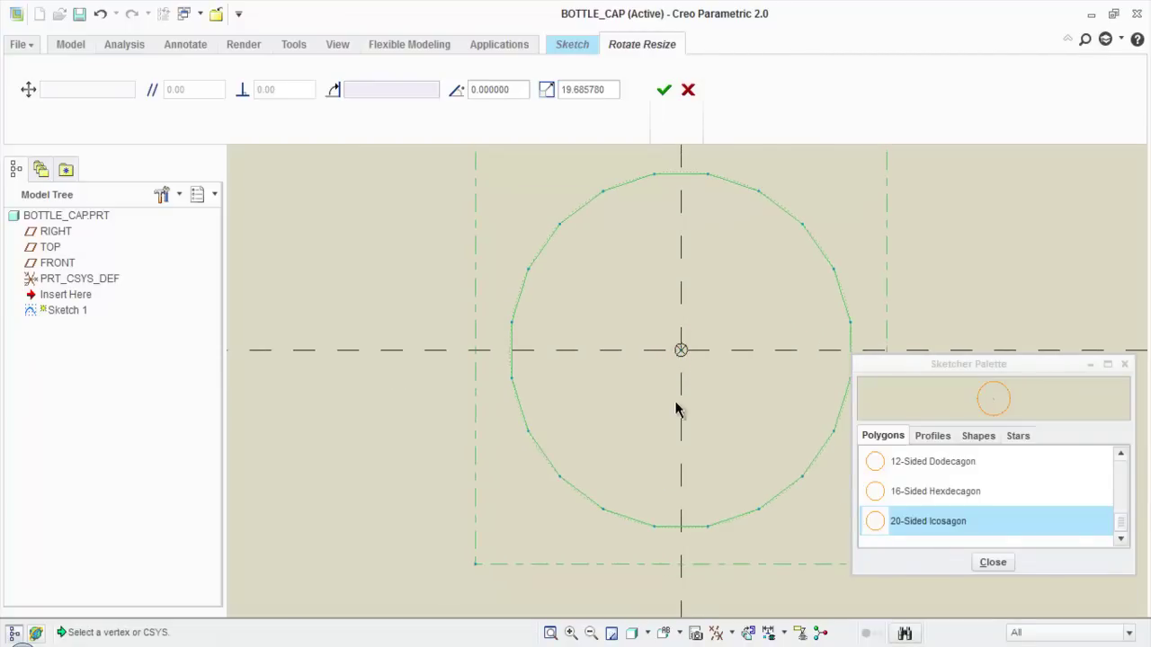
pyautogui.click(998, 564)
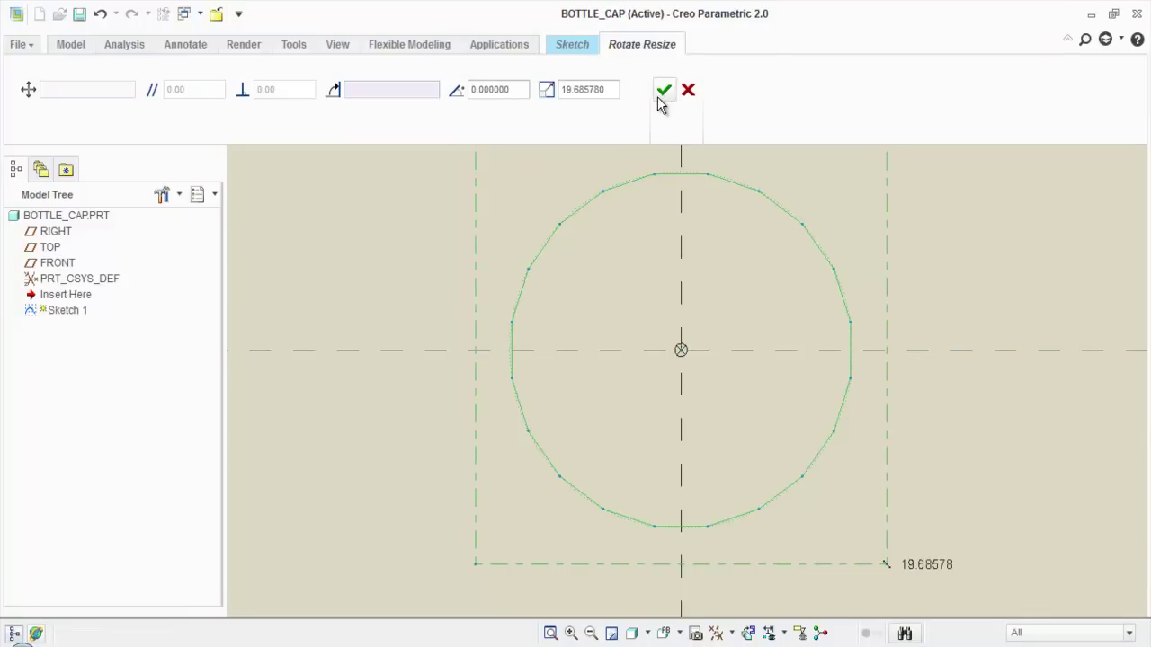
pyautogui.scroll(-4, 635, 367)
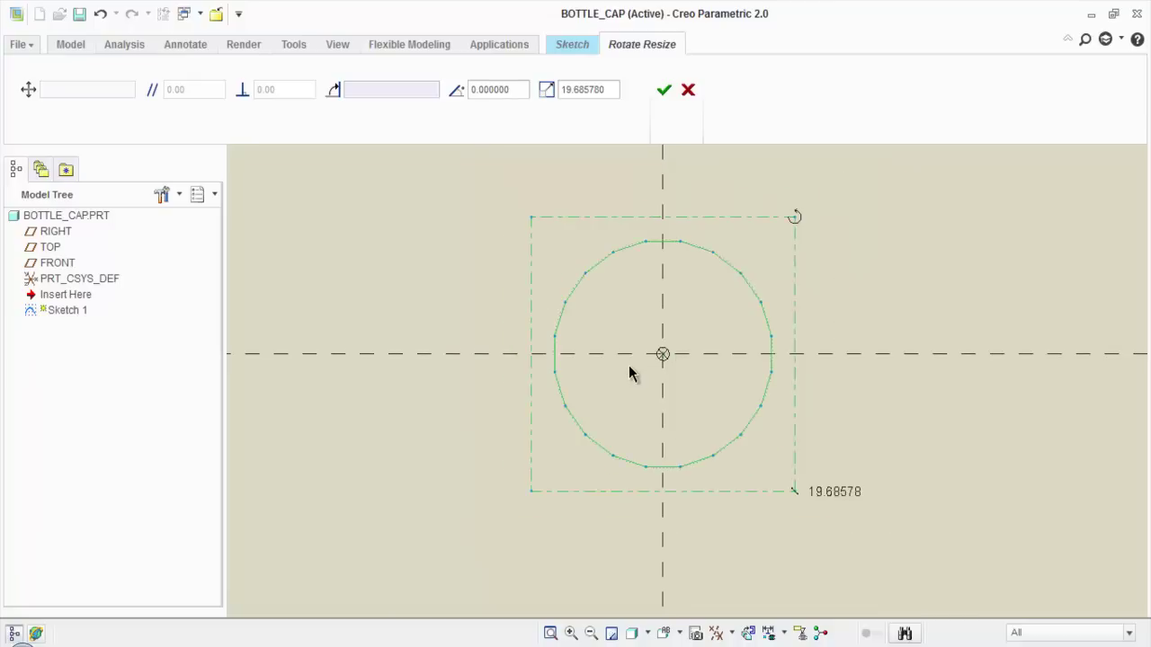
pyautogui.click(665, 93)
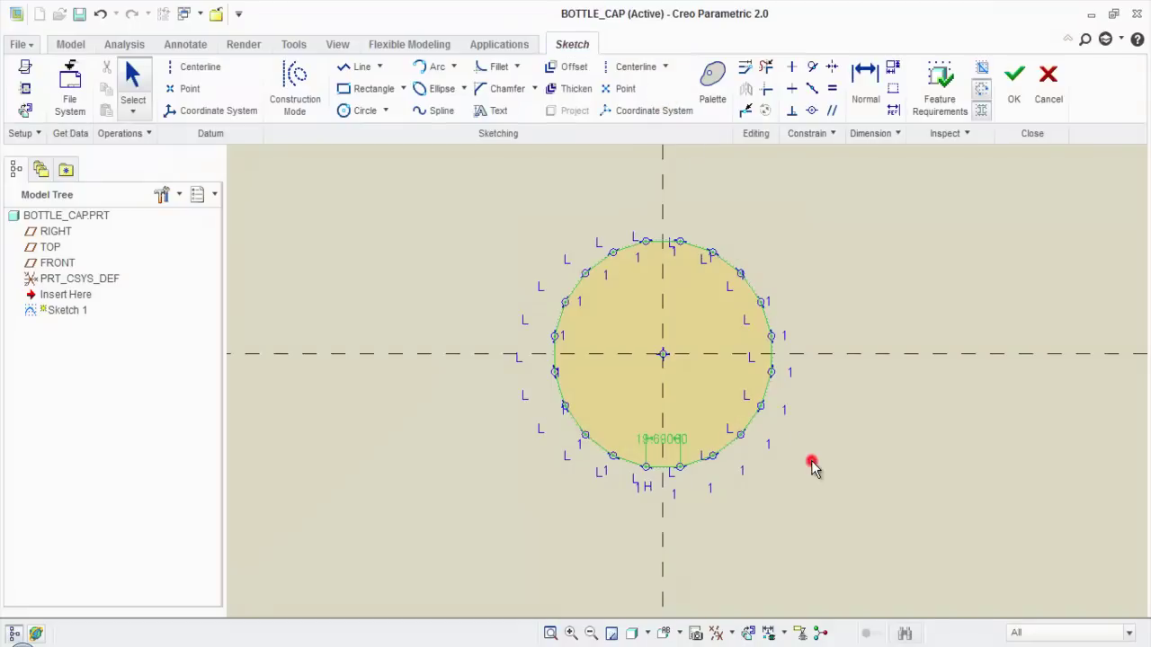
# Delete the icosagon's side-length dimension and set the radius of its circumscribed circle to 15 mm
pyautogui.scroll(2, 670, 445)
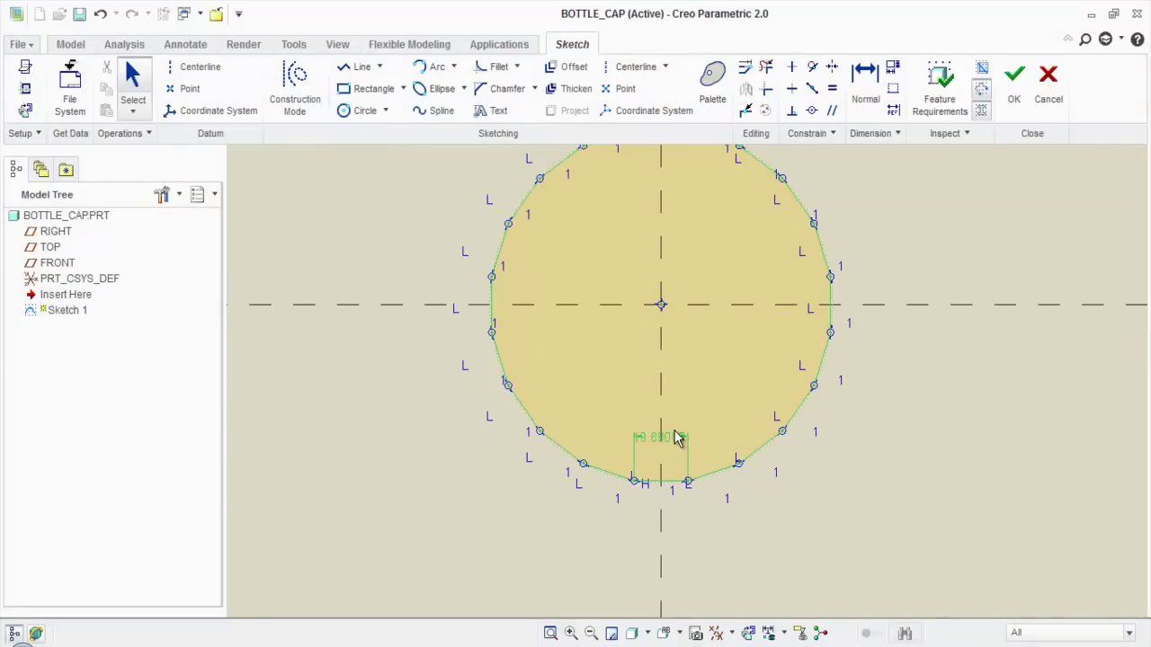
pyautogui.click(679, 439)
pyautogui.press('Delete')
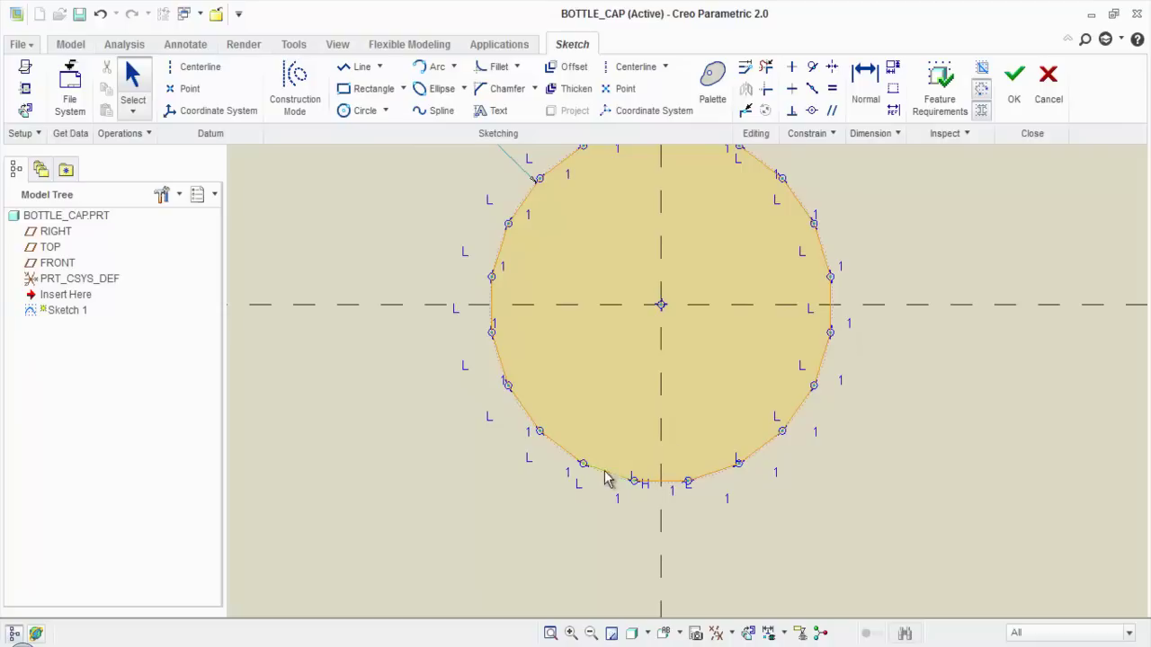
pyautogui.scroll(-1, 575, 486)
pyautogui.doubleClick(447, 195)
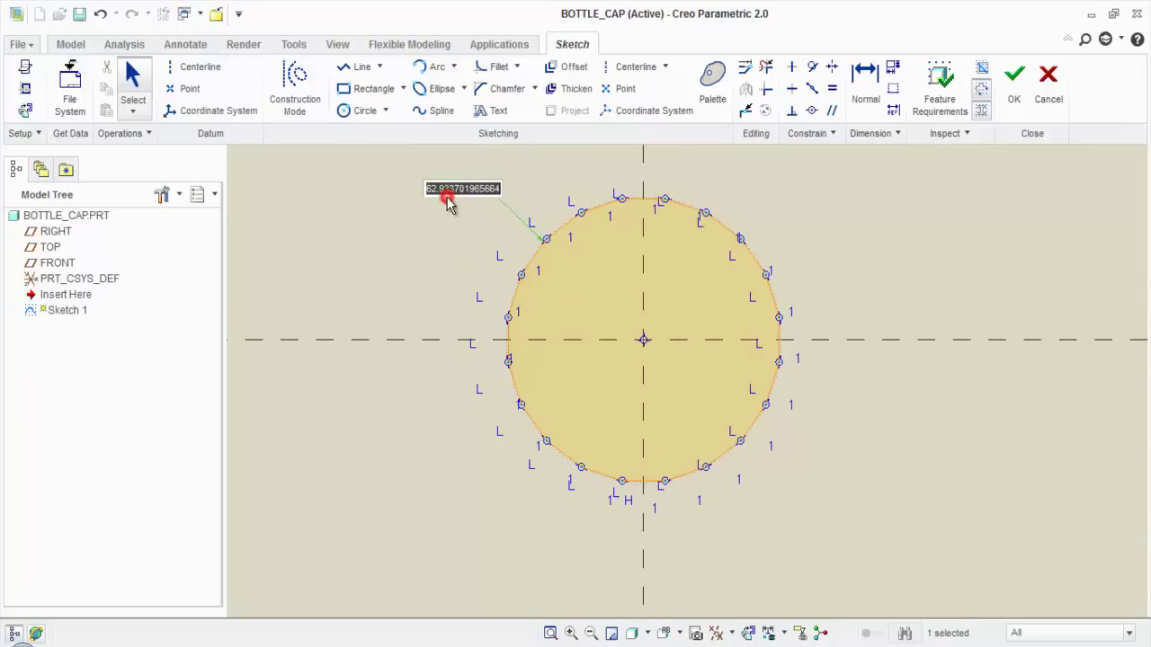
pyautogui.write('15')
pyautogui.press('Return')
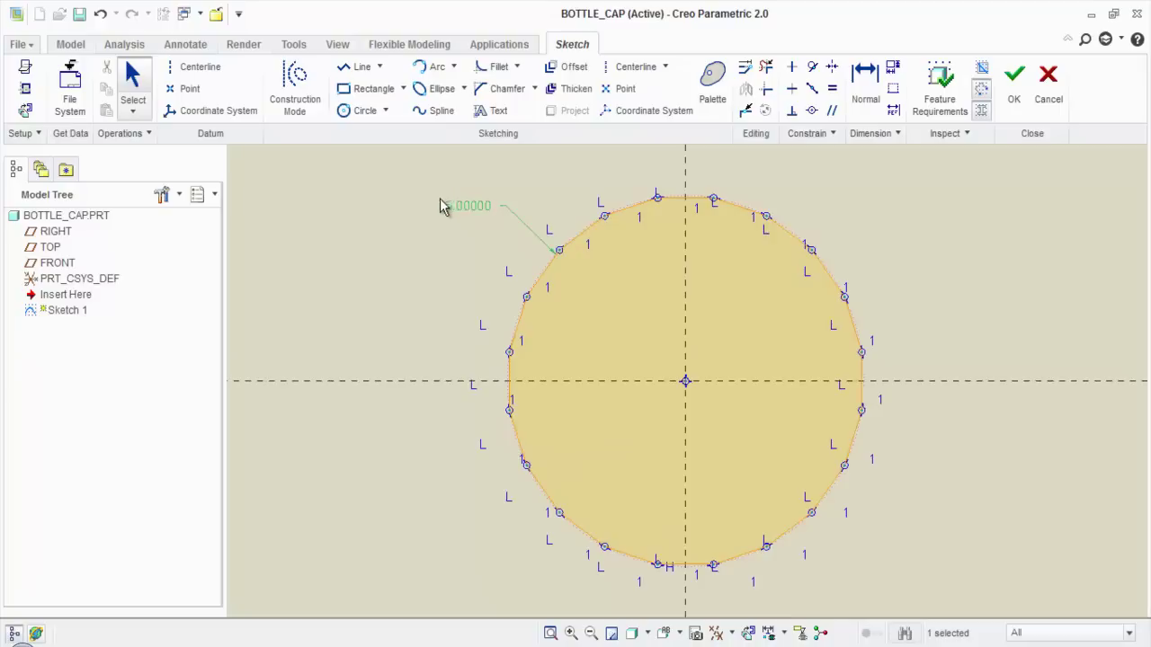
pyautogui.click(394, 231)
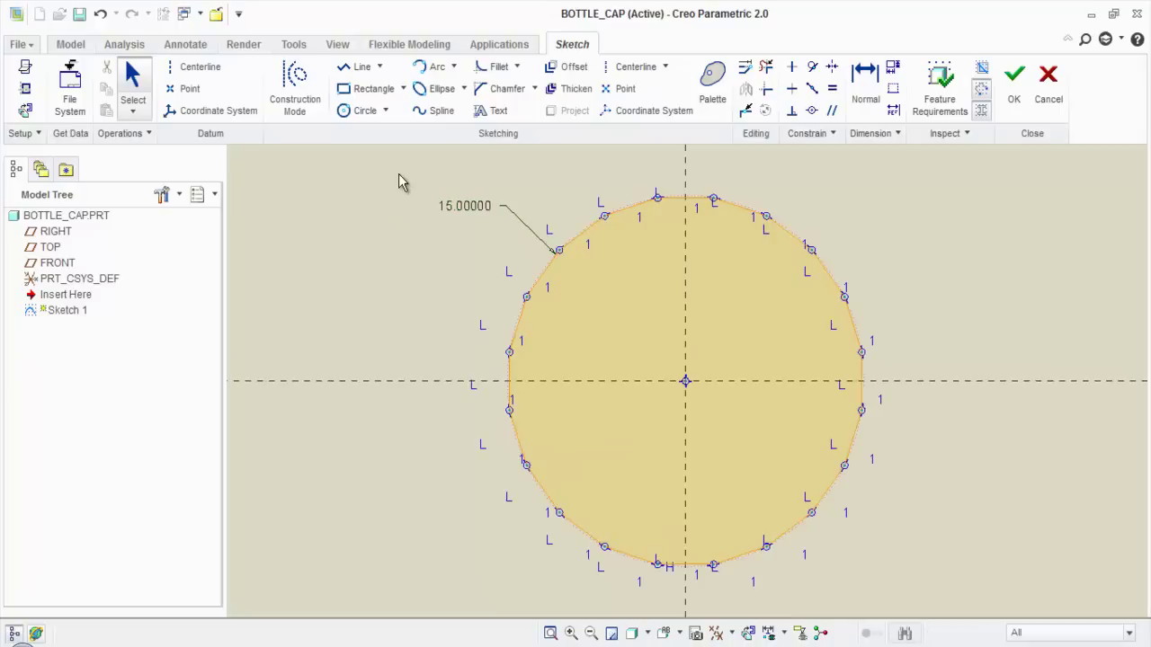
# Convert the whole icosagon with its circumscribed circle to construction geometry
pyautogui.moveTo(396, 166)
pyautogui.mouseDown()
pyautogui.moveTo(563, 257)
pyautogui.moveTo(875, 516)
pyautogui.moveTo(966, 628)
pyautogui.mouseUp()
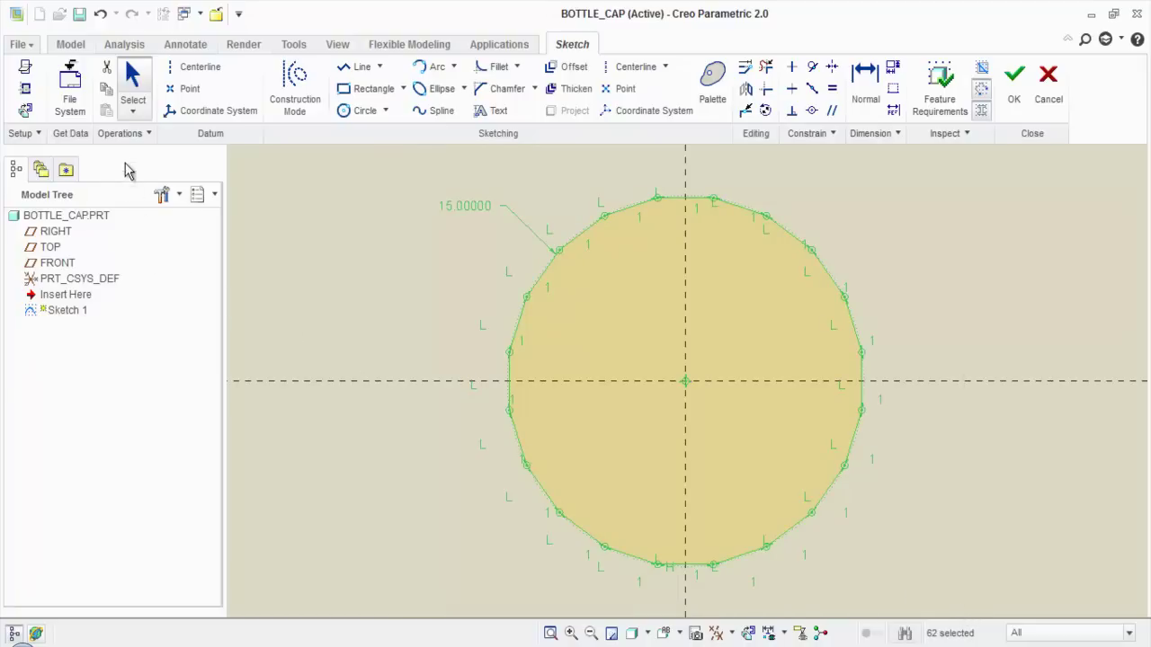
pyautogui.click(136, 134)
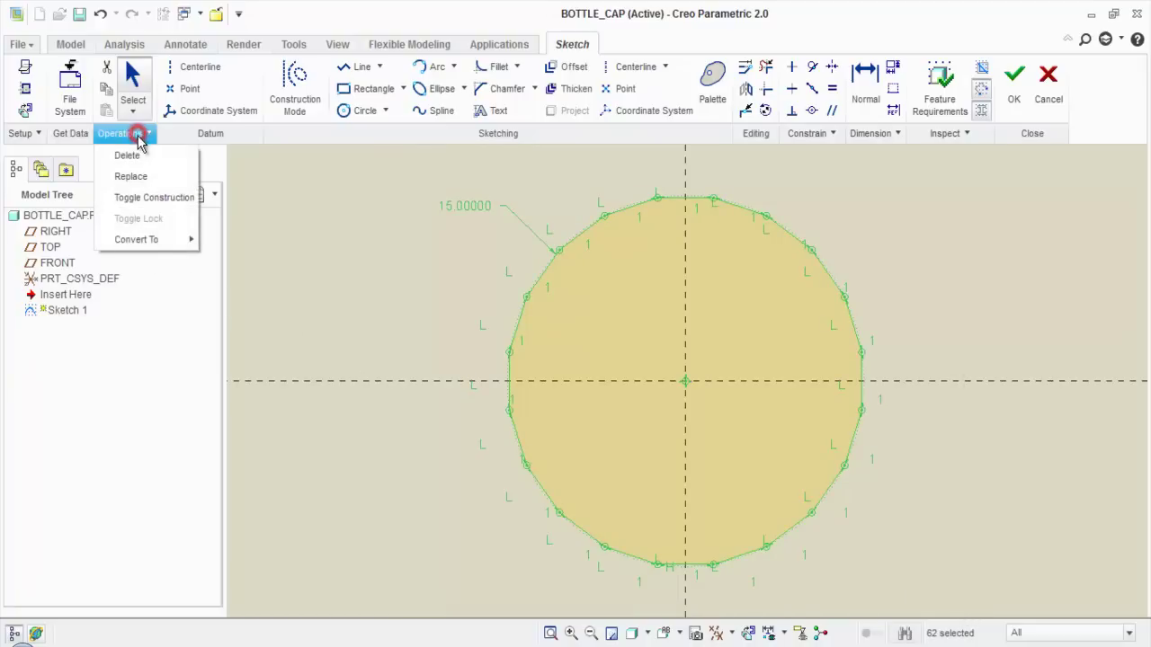
pyautogui.click(198, 206)
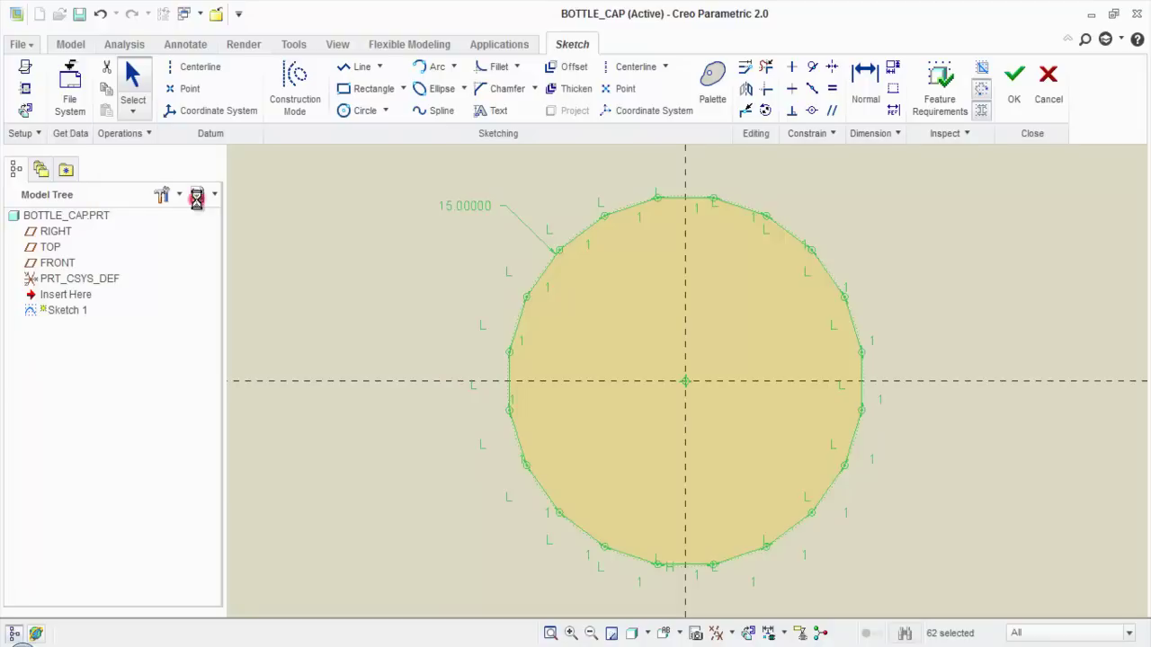
pyautogui.click(341, 232)
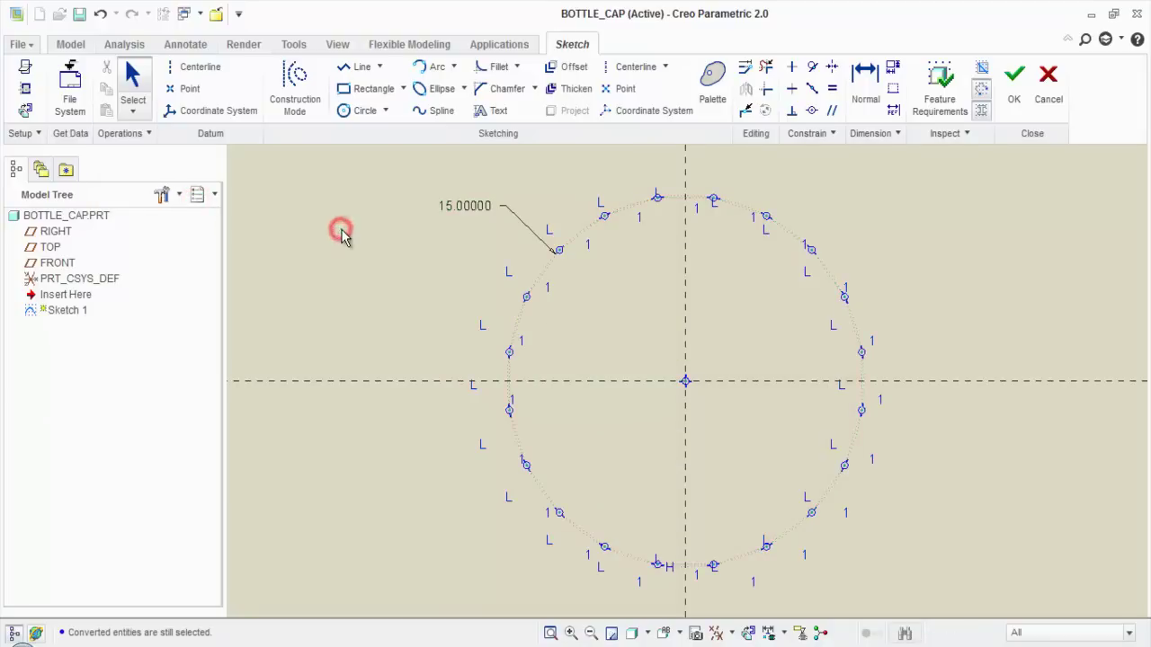
# Draw a construction circle of about 12.4 mm radius centered on the sketch origin, inside the icosagon
pyautogui.click(296, 101)
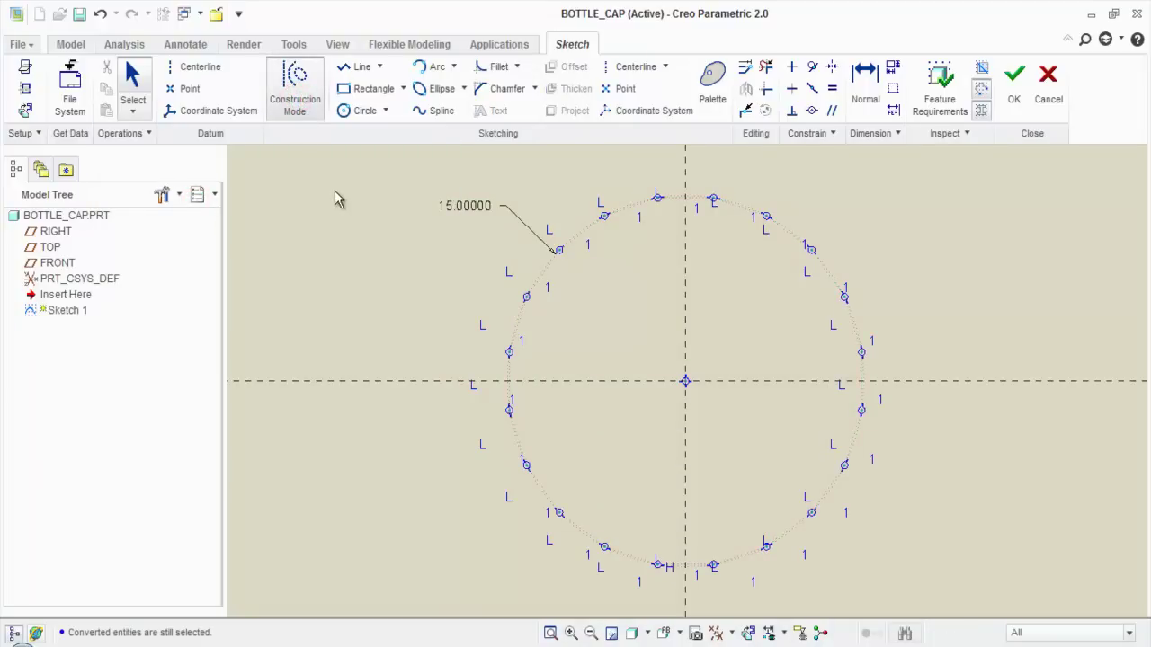
pyautogui.click(344, 114)
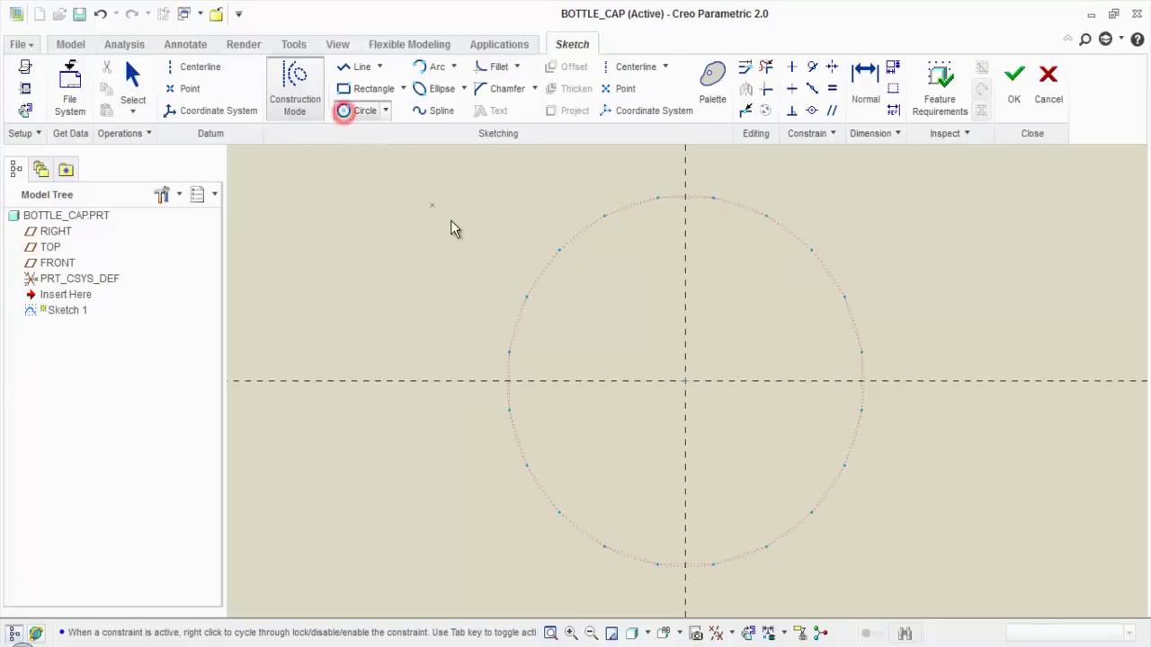
pyautogui.click(685, 382)
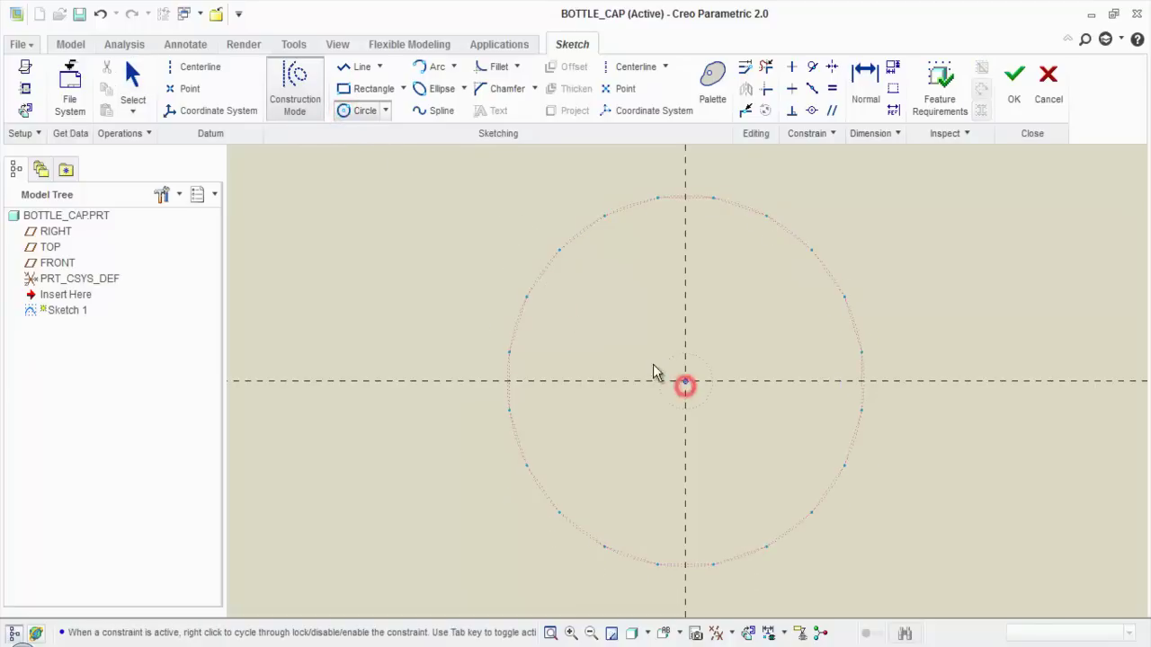
pyautogui.click(600, 259)
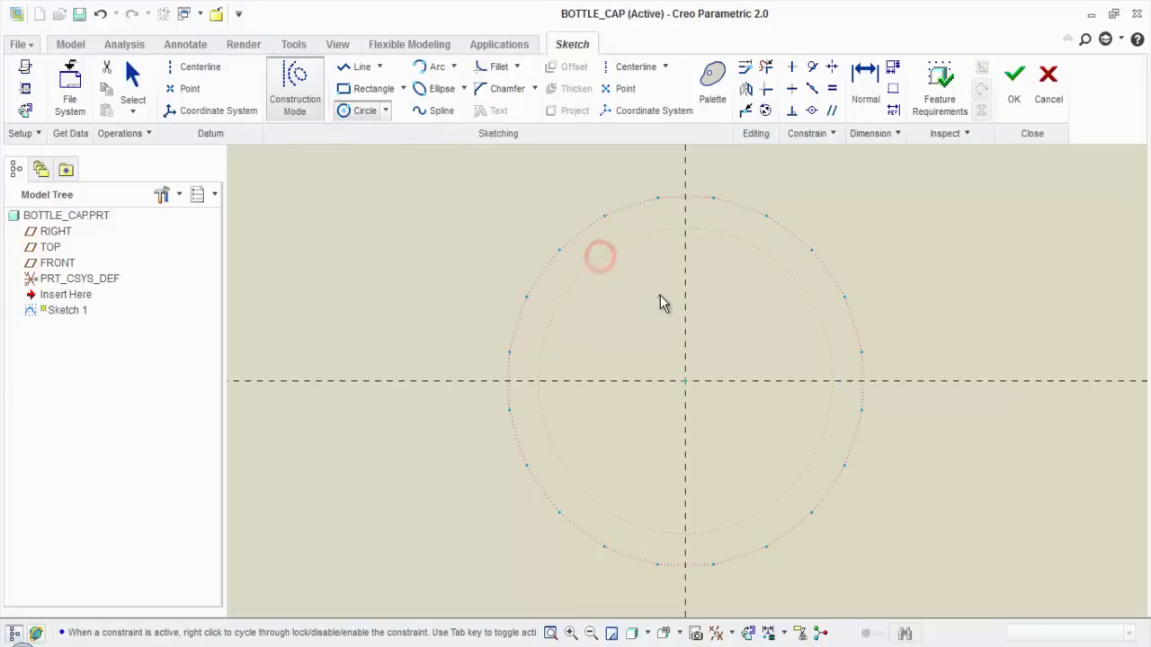
# Dimension the inner construction circle's radius and set it to 13.5 mm
pyautogui.click(865, 90)
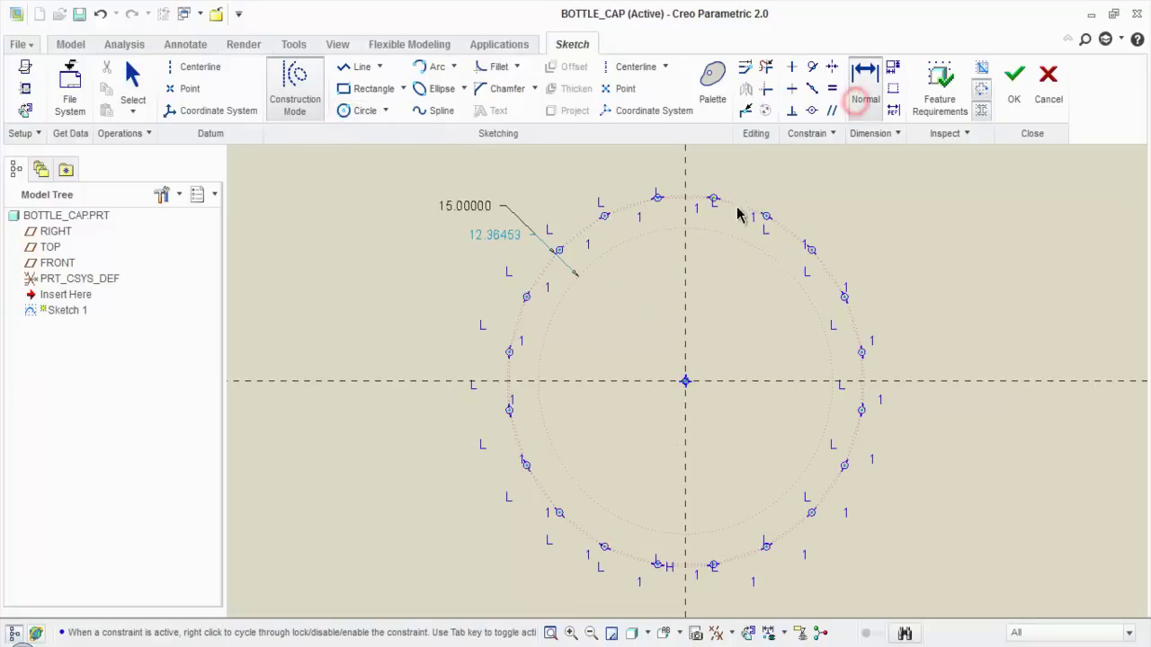
pyautogui.click(717, 235)
pyautogui.middleClick(722, 314)
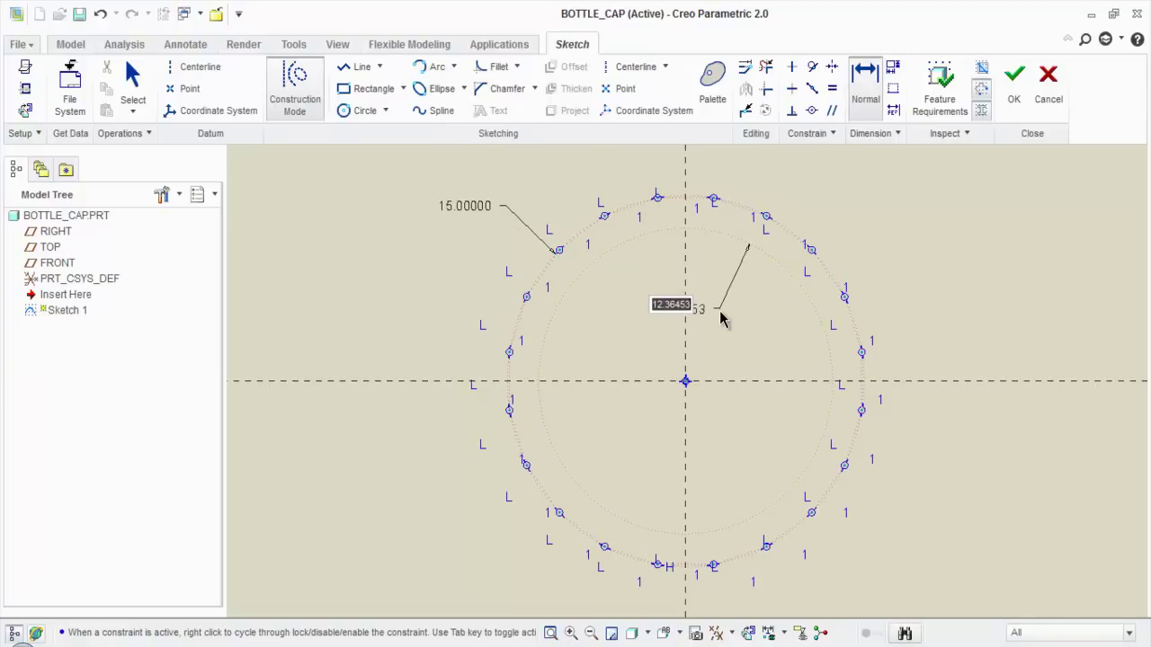
pyautogui.write('13.5')
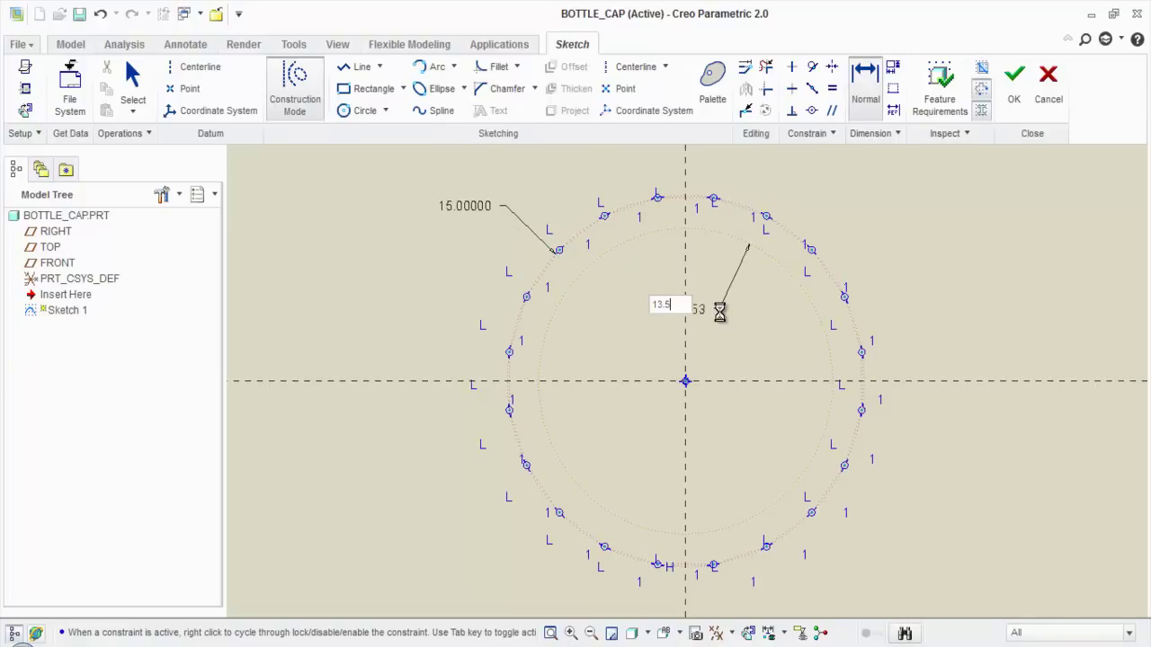
pyautogui.press('Return')
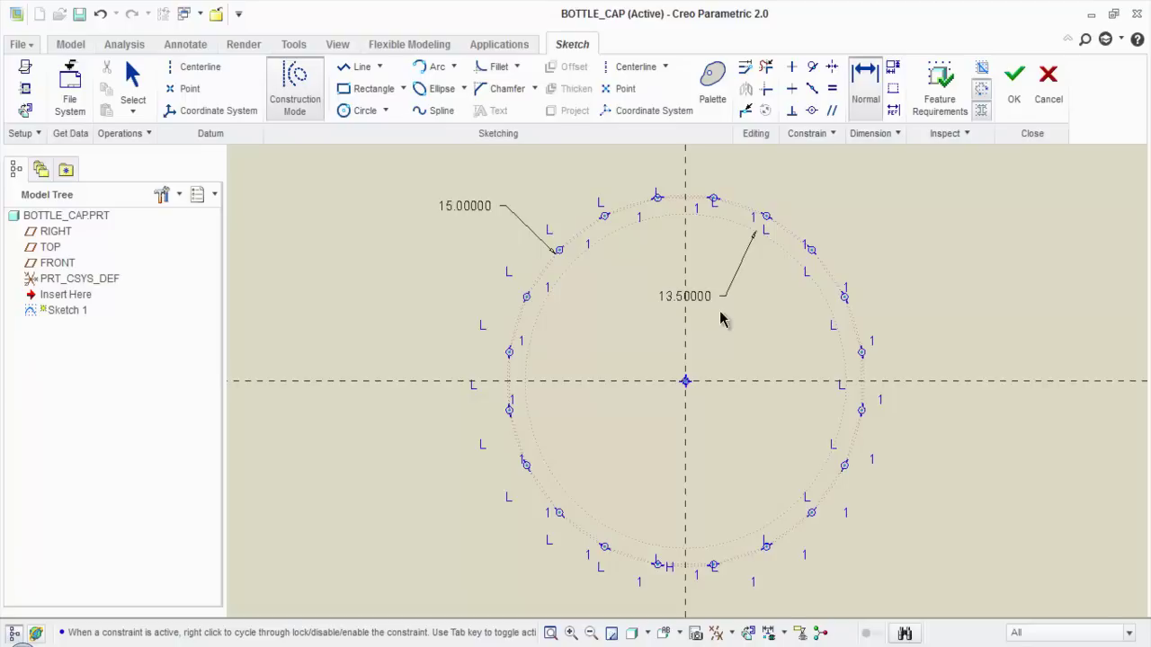
pyautogui.middleClick(737, 339)
pyautogui.middleClick(750, 365)
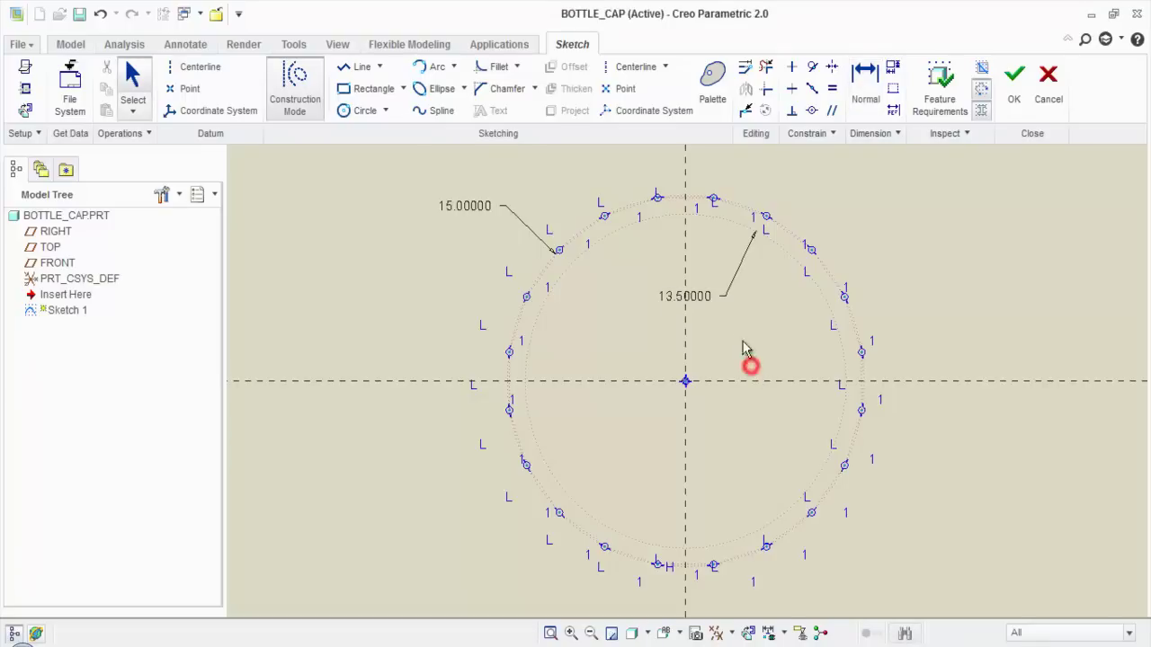
# With construction mode off, draw a three-point arc across the icosagon's uppermost side, bulging inward to the inner construction circle
pyautogui.scroll(5, 697, 205)
pyautogui.scroll(2, 702, 200)
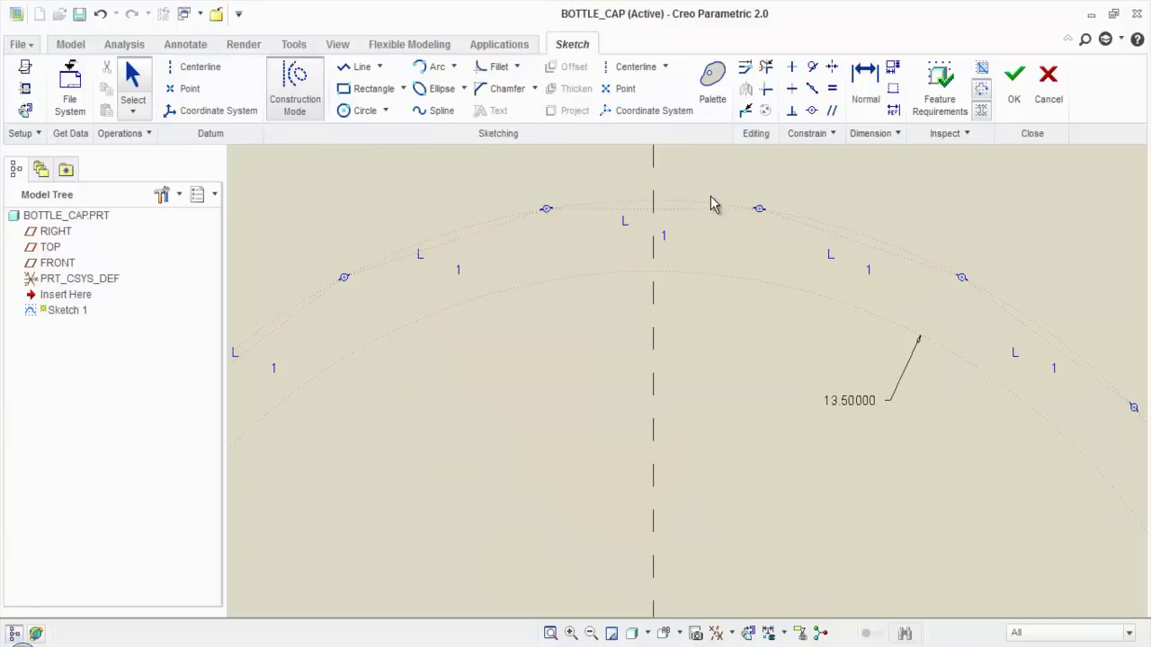
pyautogui.rightClick(716, 194)
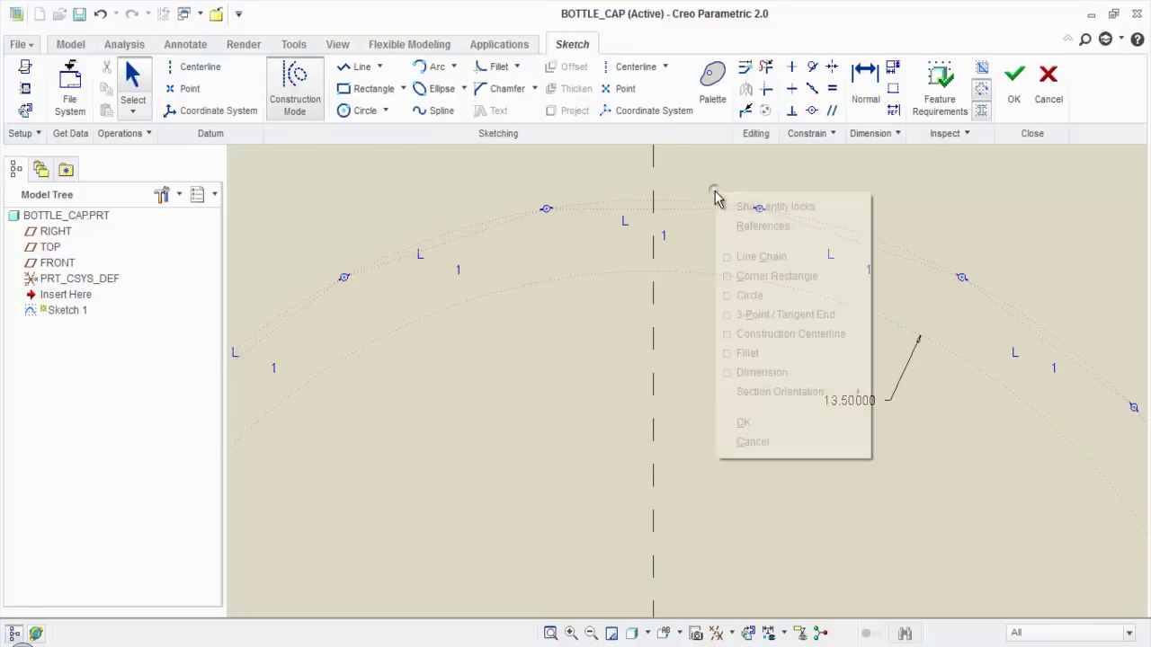
pyautogui.click(731, 316)
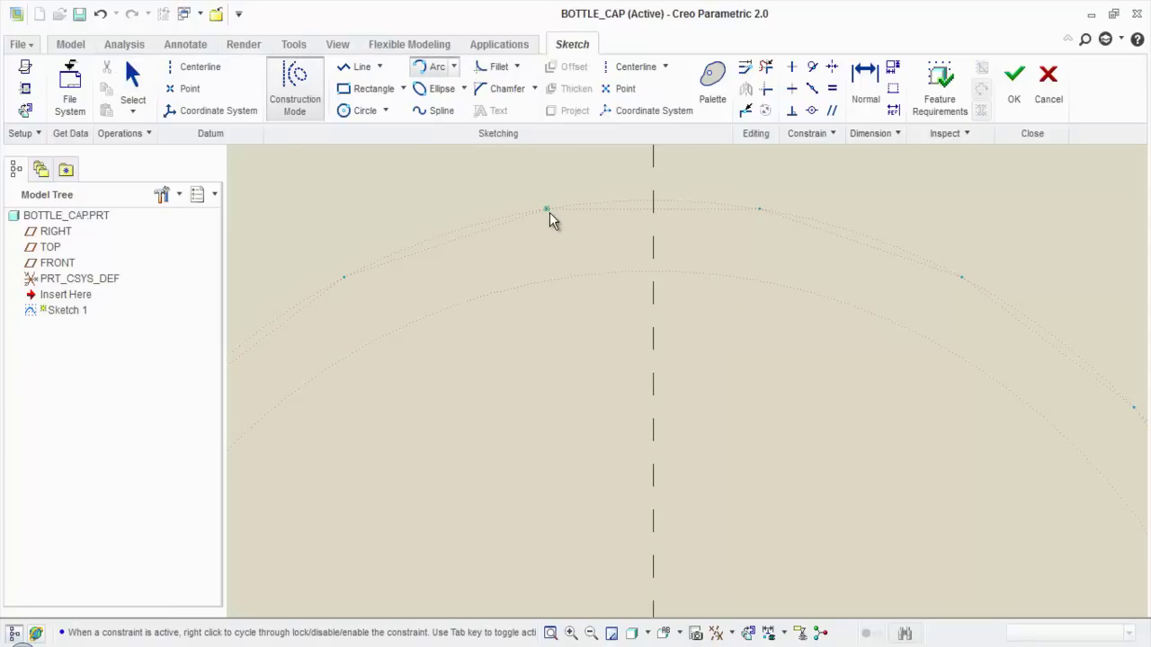
pyautogui.click(296, 94)
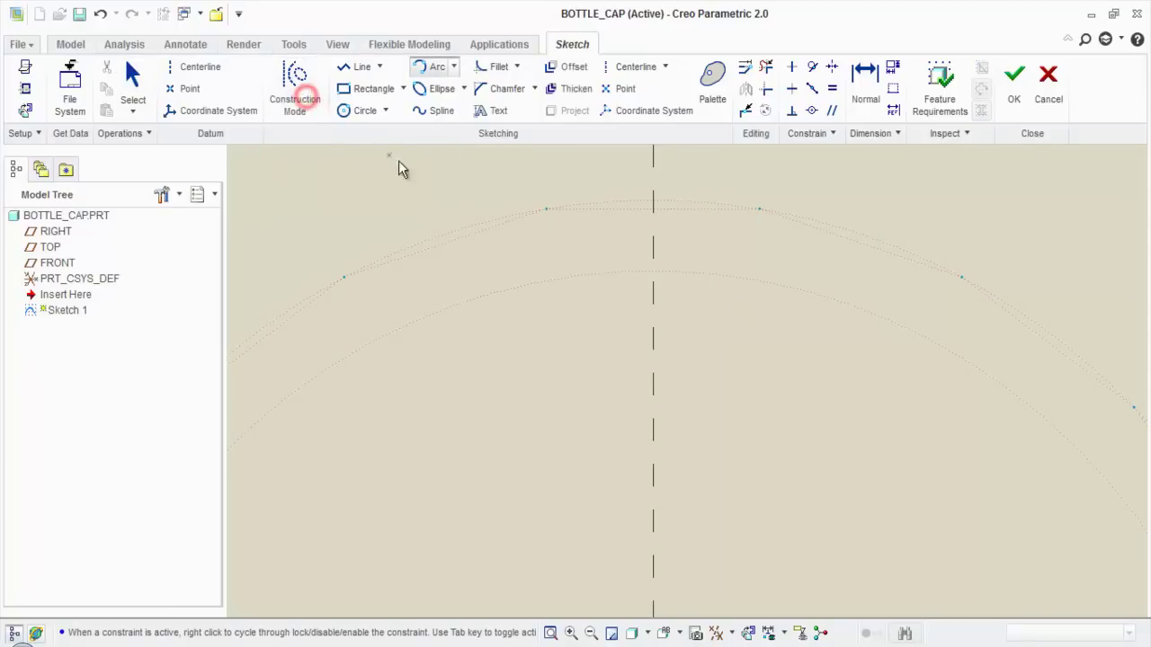
pyautogui.click(546, 208)
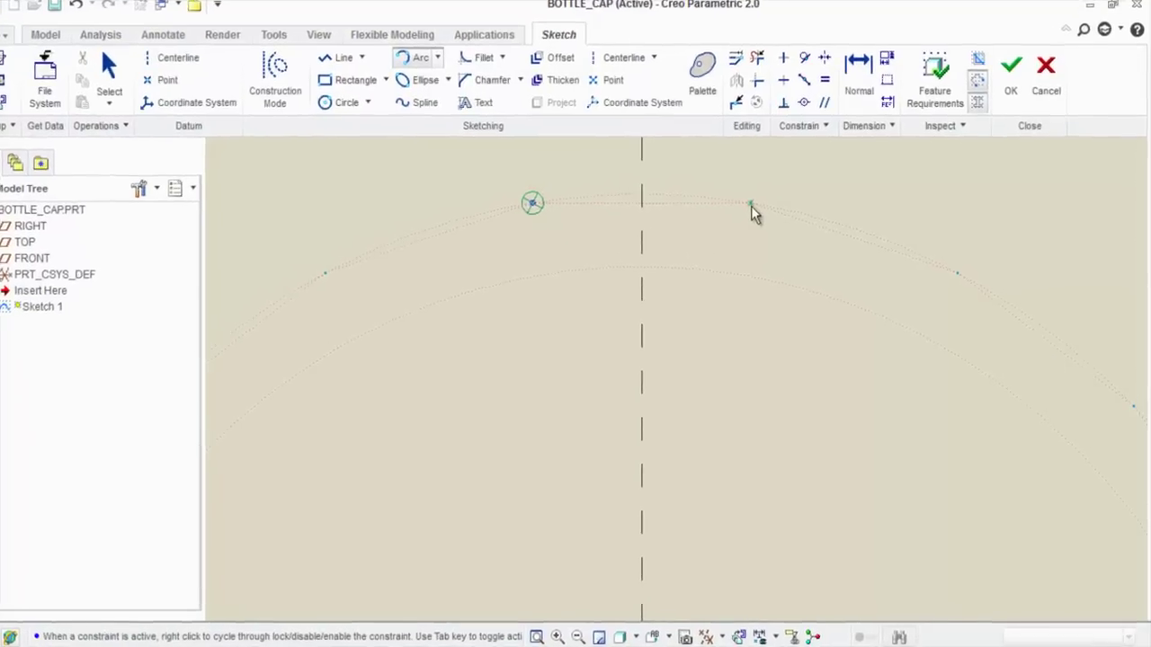
pyautogui.click(760, 208)
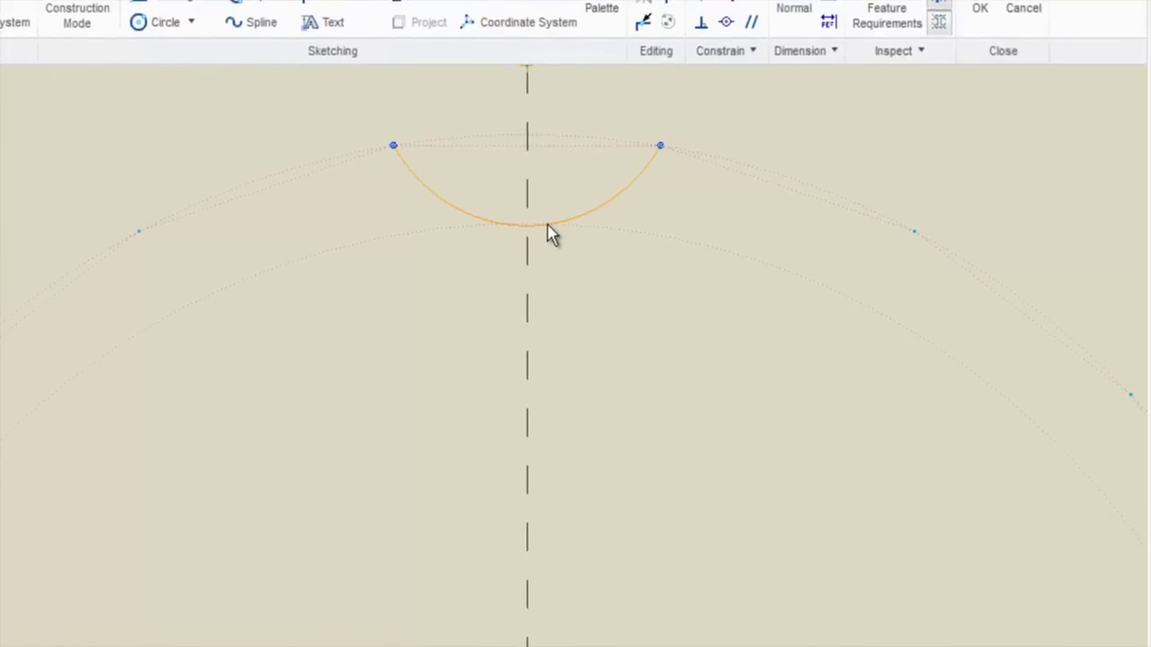
pyautogui.click(553, 221)
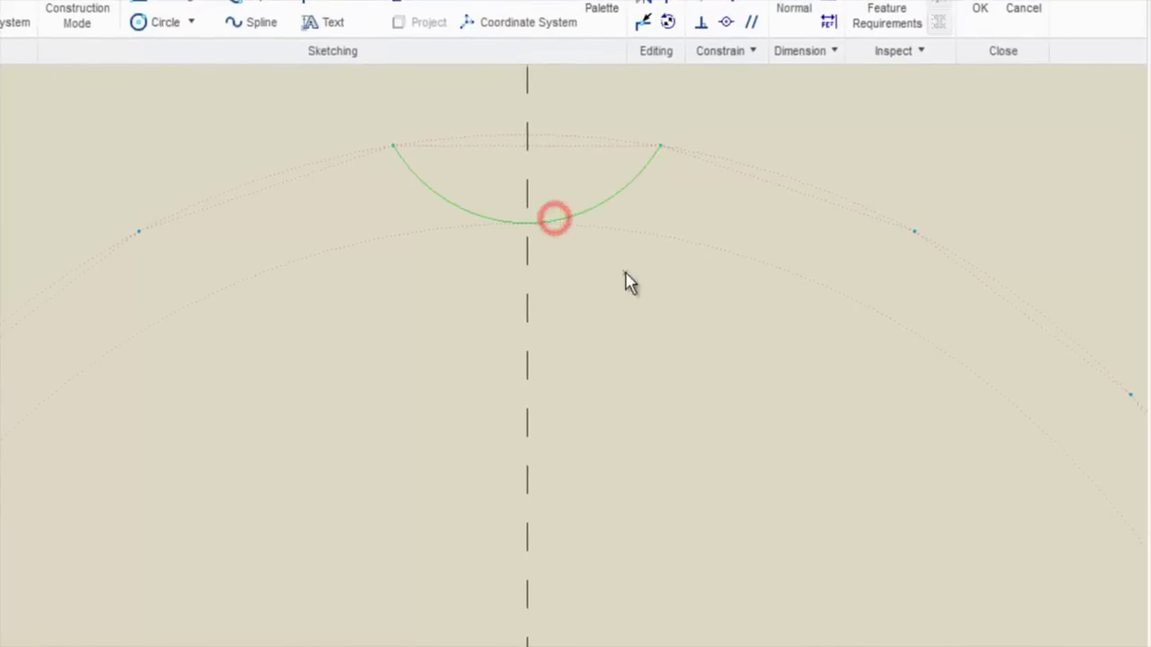
# Draw inward three-point arcs across the next two icosagon sides counterclockwise from the top arc, reaching the inner construction circle
pyautogui.click(384, 162)
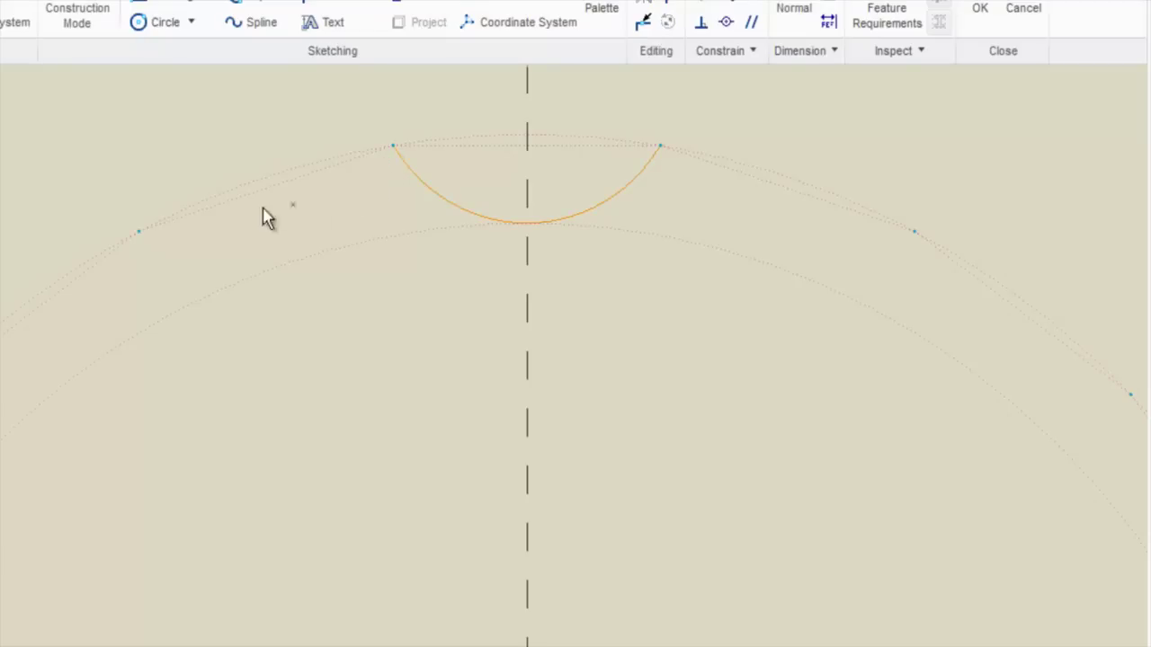
pyautogui.click(141, 233)
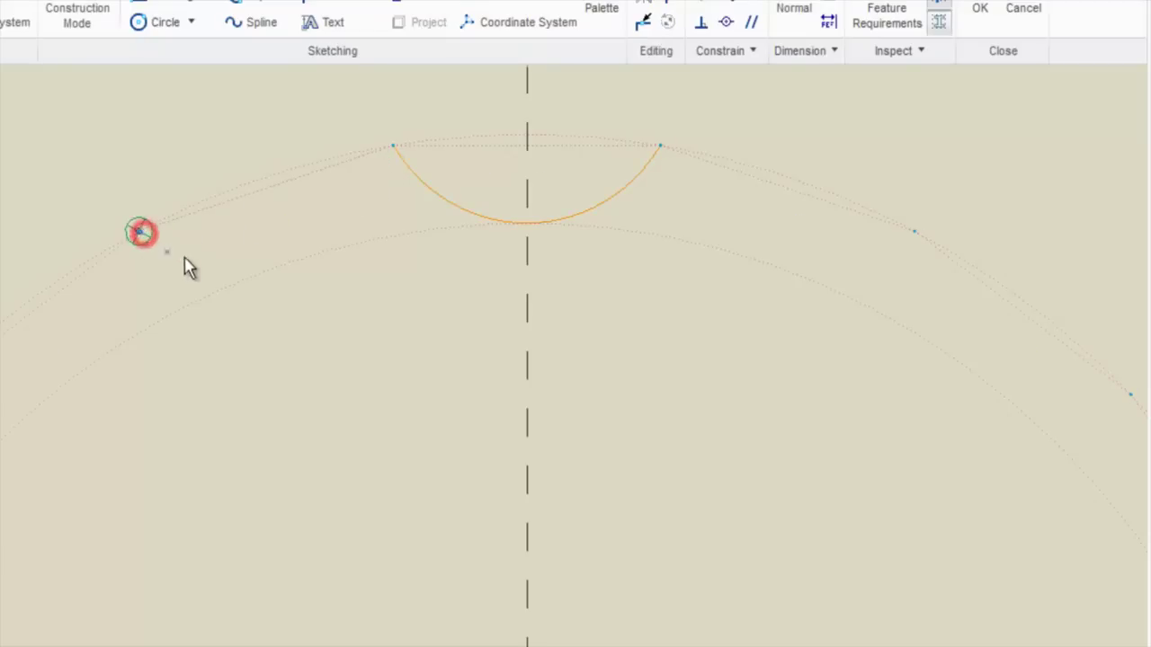
pyautogui.click(393, 145)
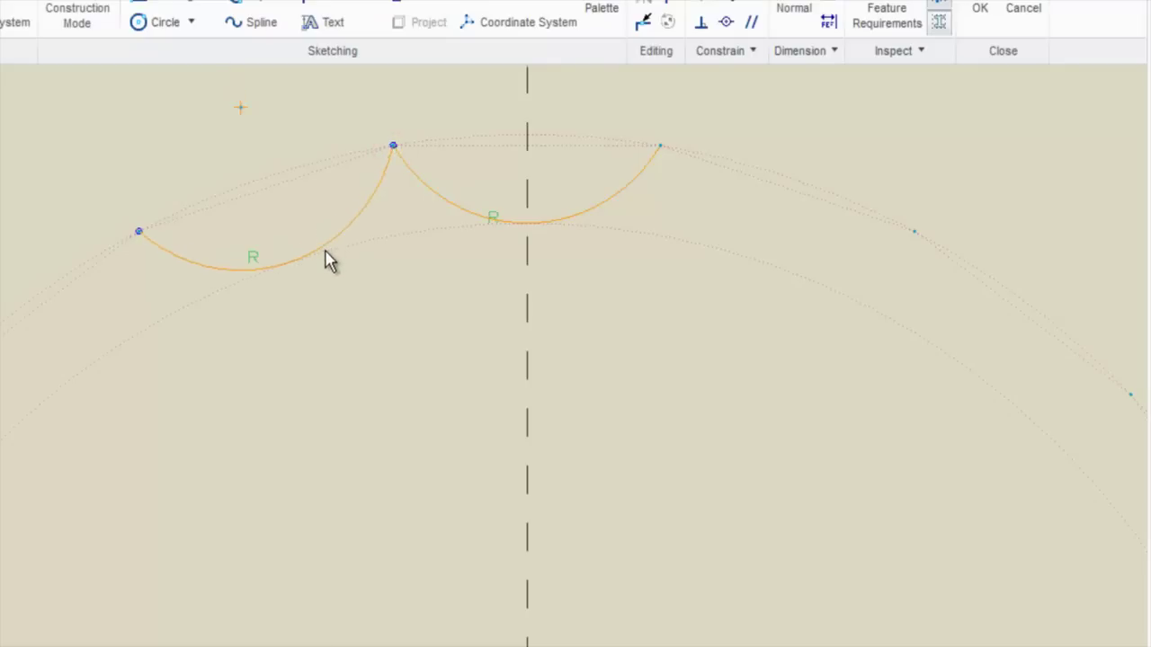
pyautogui.click(321, 252)
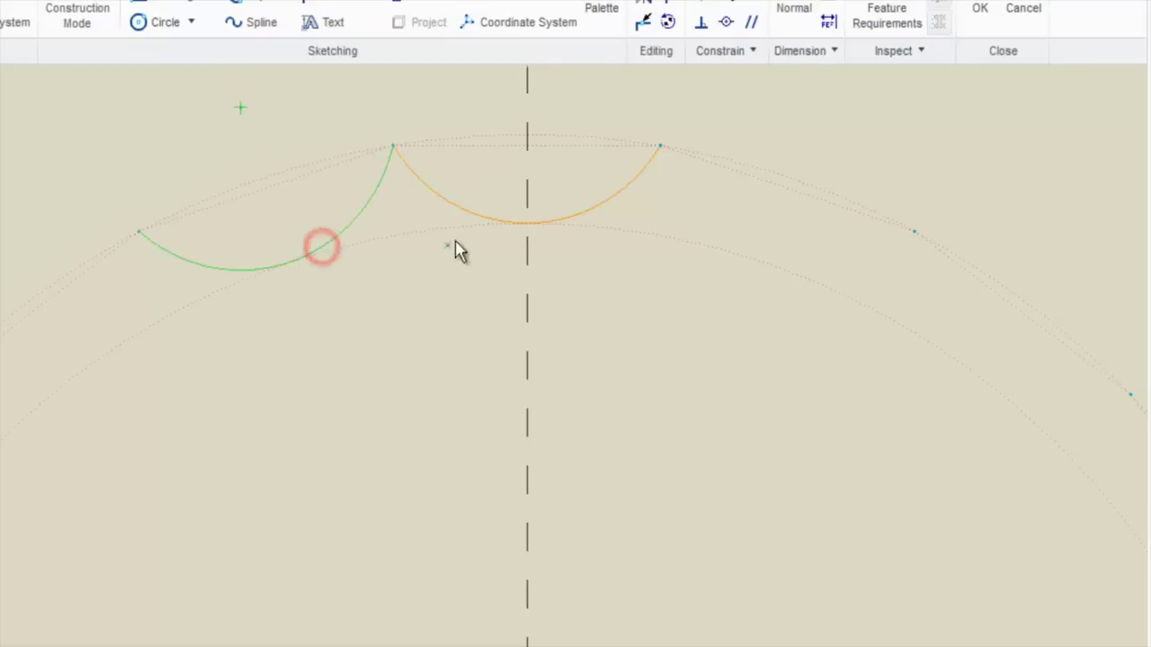
pyautogui.scroll(2, 588, 221)
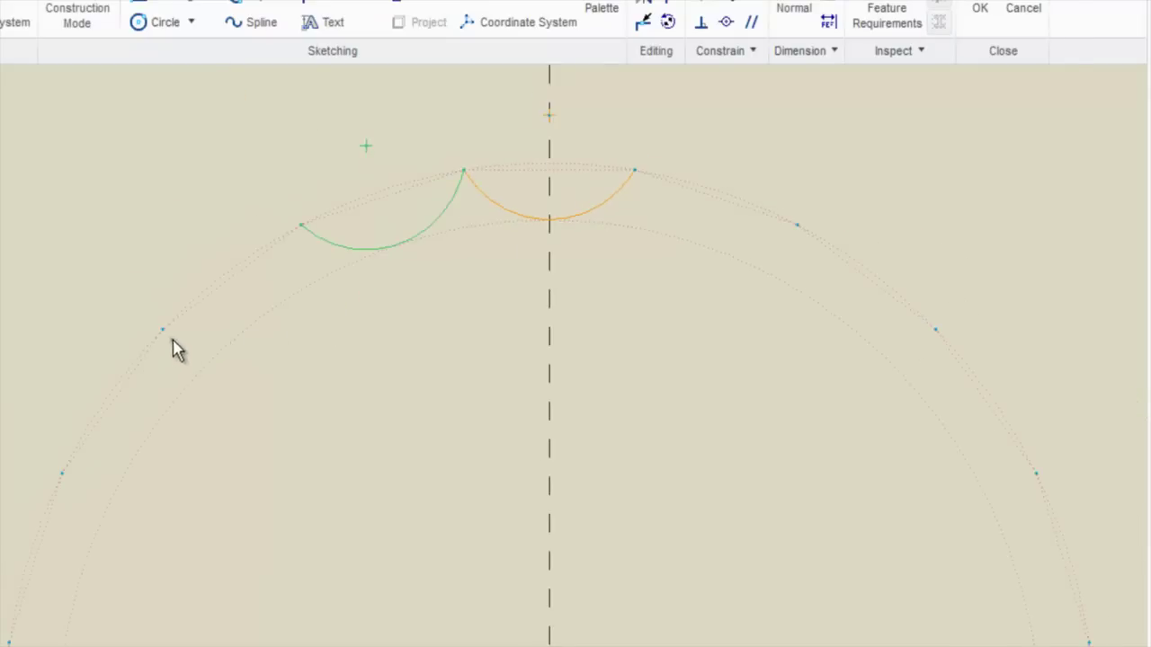
pyautogui.click(164, 332)
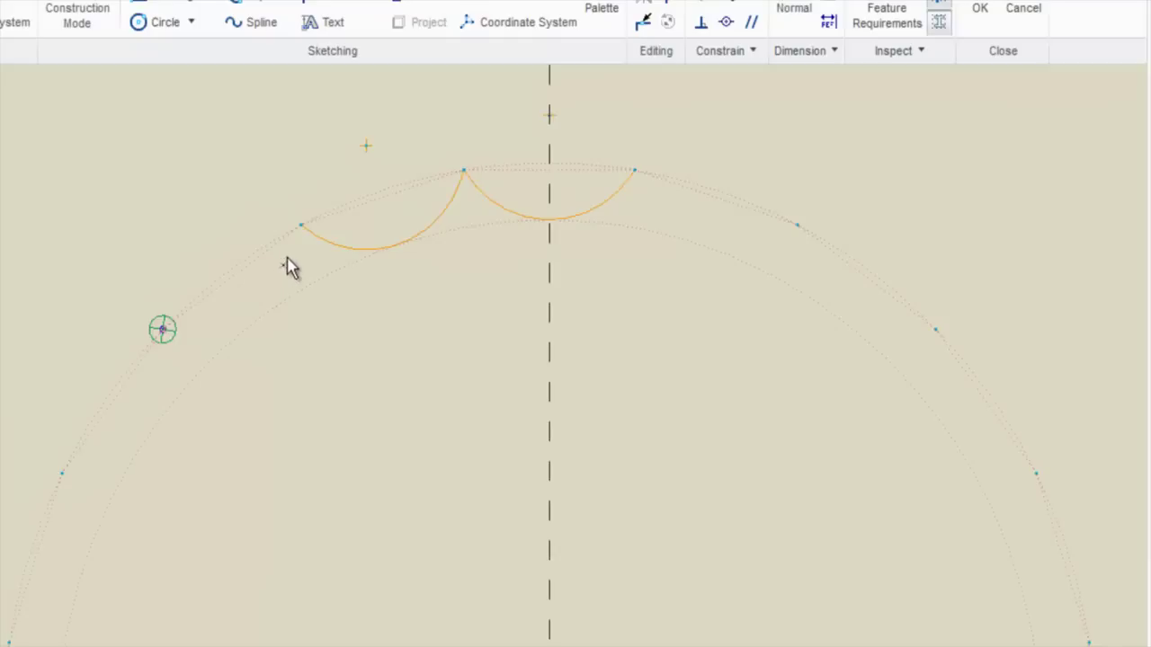
pyautogui.click(302, 227)
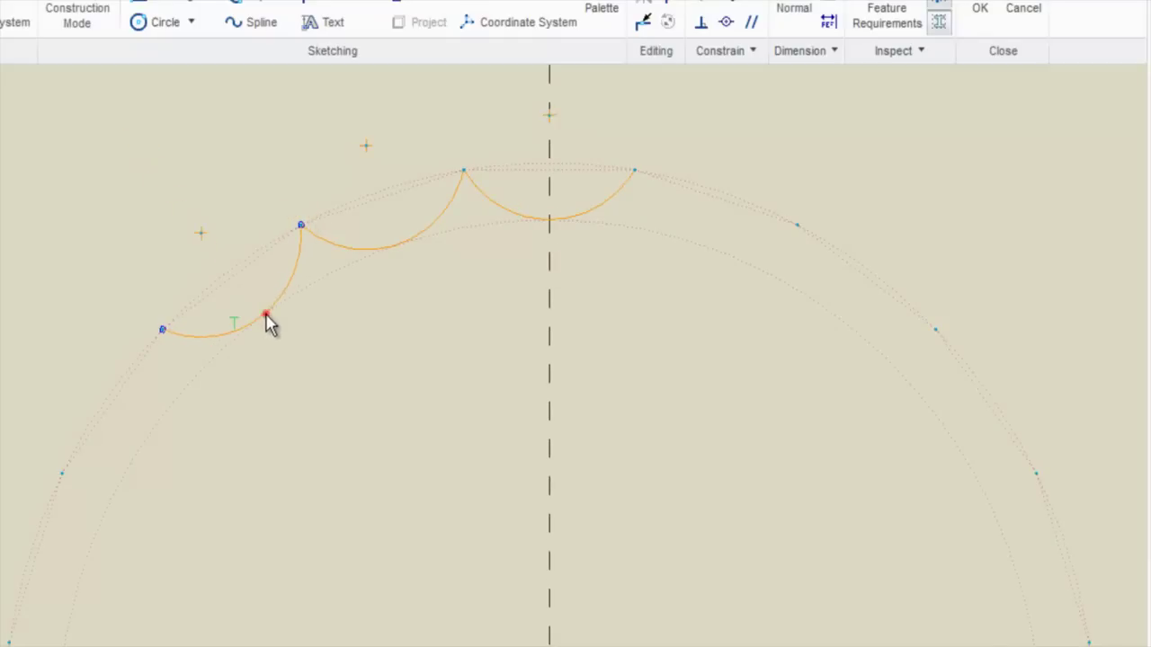
pyautogui.click(267, 319)
pyautogui.scroll(-2, 426, 332)
pyautogui.scroll(2, 312, 369)
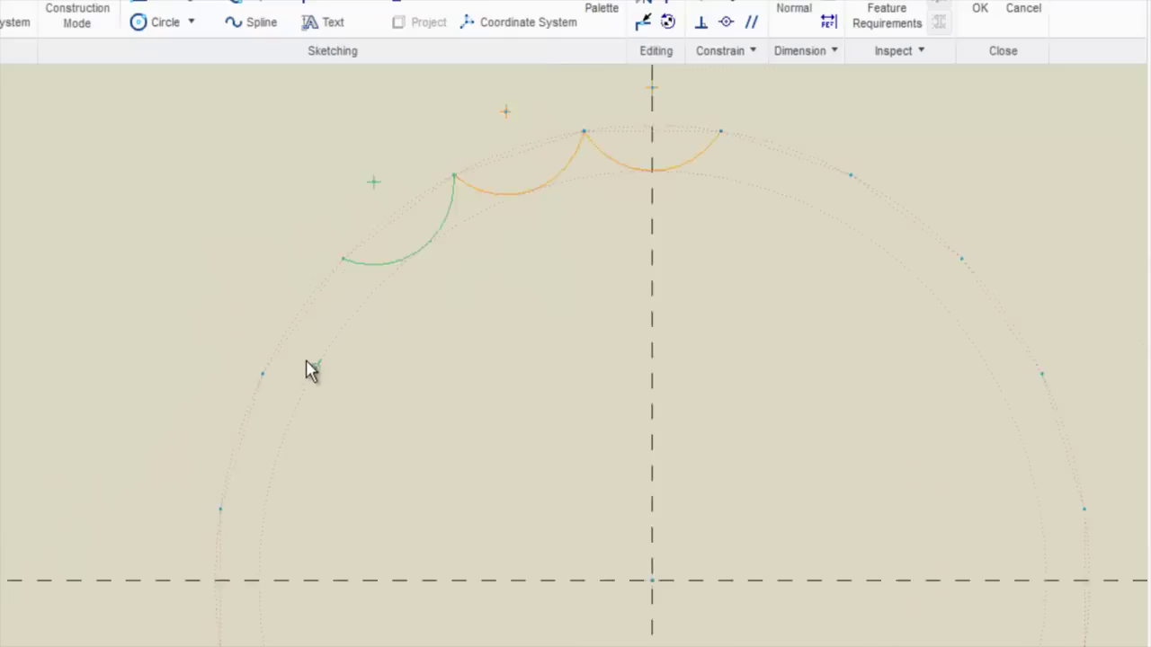
pyautogui.click(251, 379)
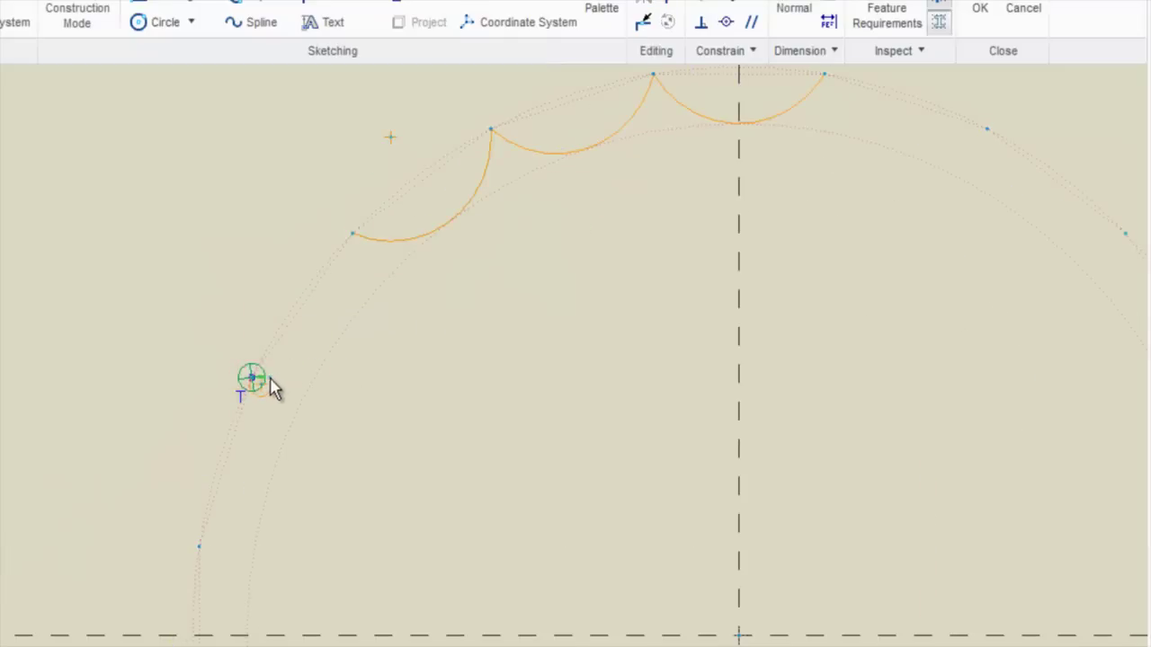
pyautogui.rightClick(255, 384)
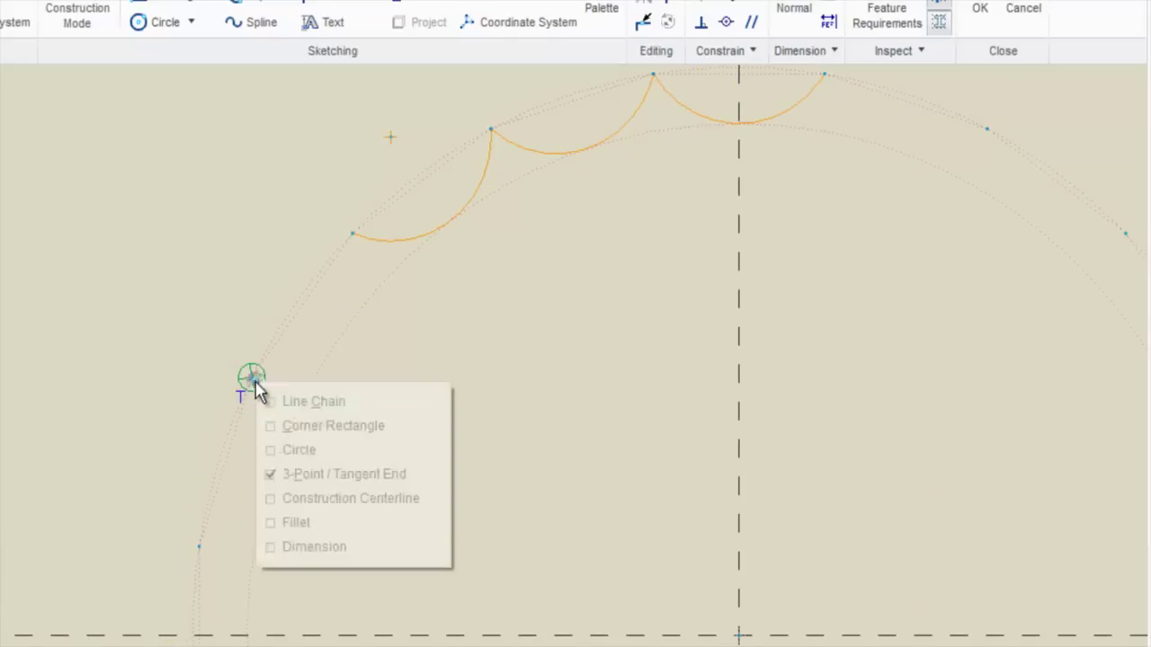
pyautogui.click(281, 474)
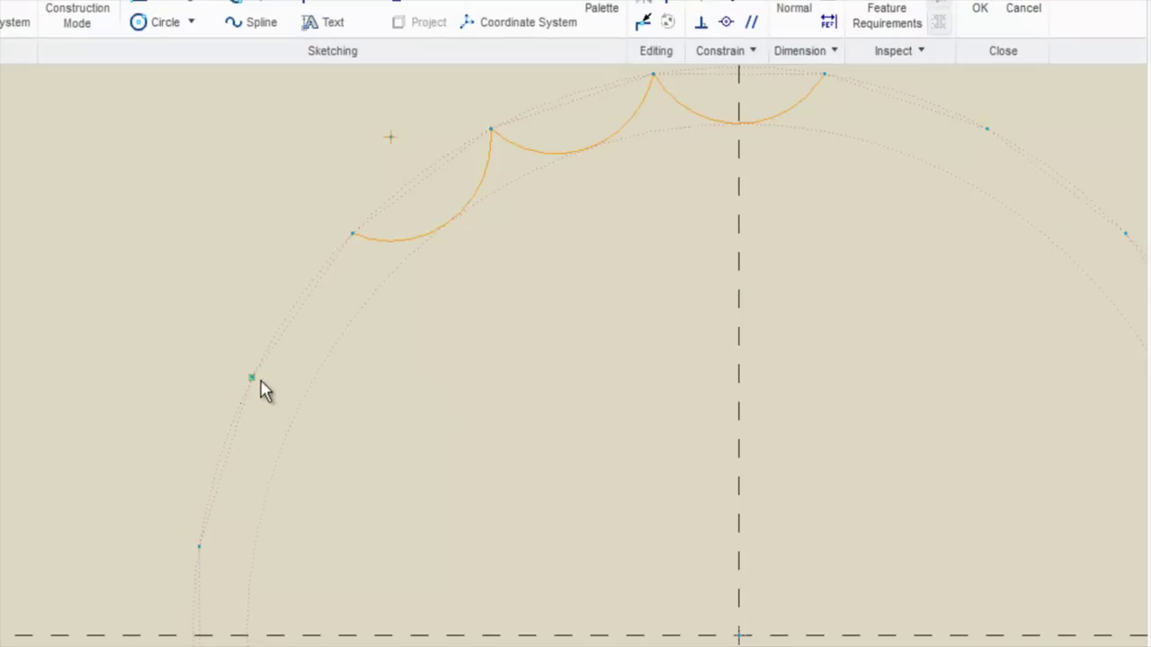
# Continue counterclockwise with inward three-point arcs across the fourth and fifth icosagon sides, reaching the inner construction circle
pyautogui.click(255, 379)
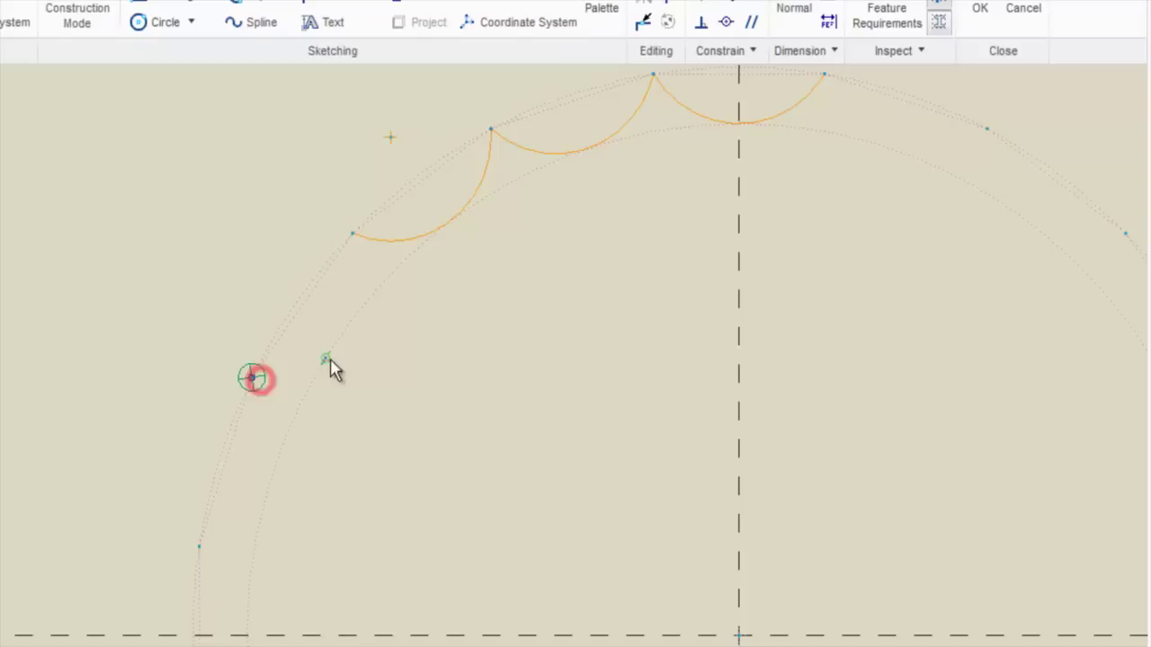
pyautogui.click(353, 235)
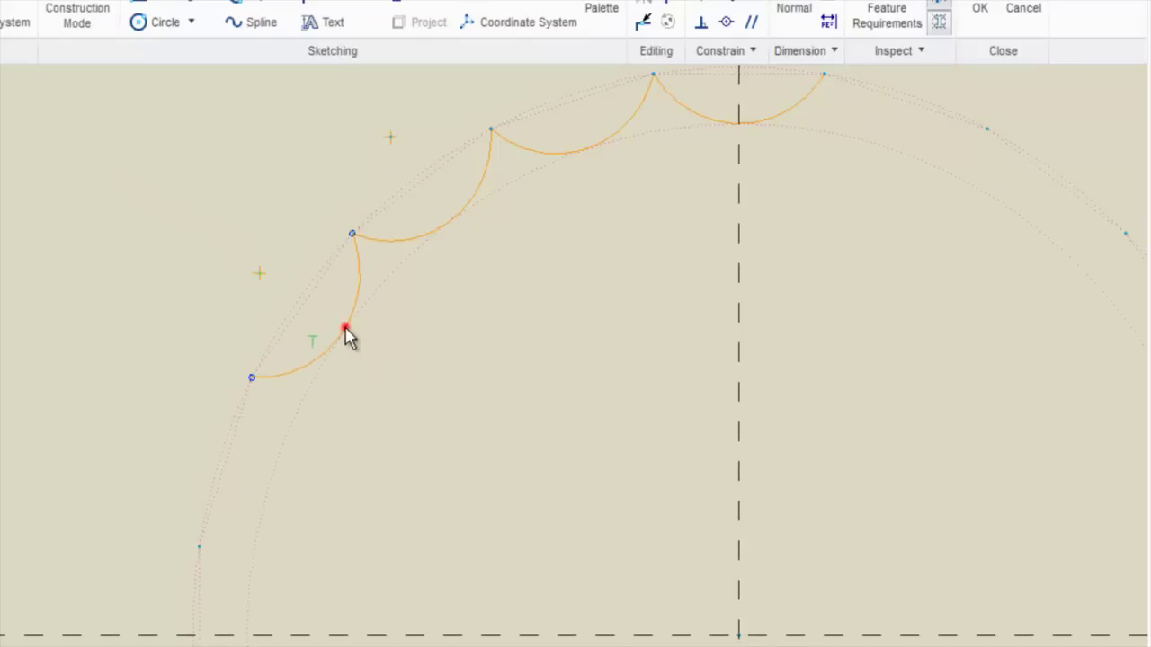
pyautogui.click(345, 328)
pyautogui.scroll(-2, 296, 445)
pyautogui.scroll(5, 282, 463)
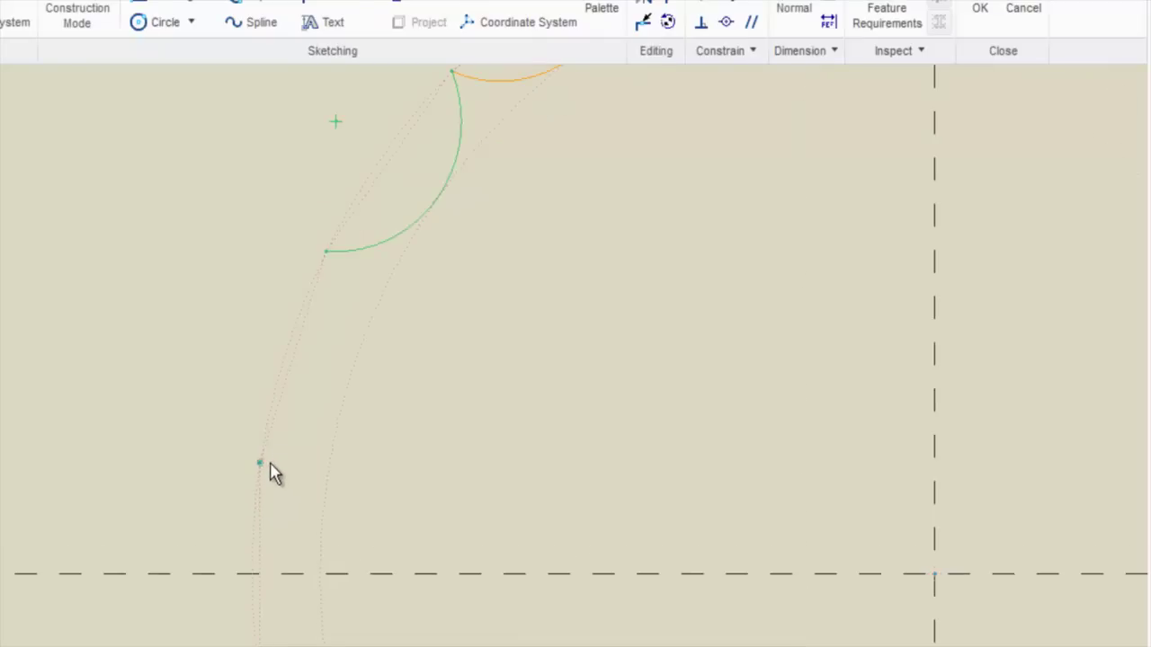
pyautogui.click(259, 464)
pyautogui.click(325, 252)
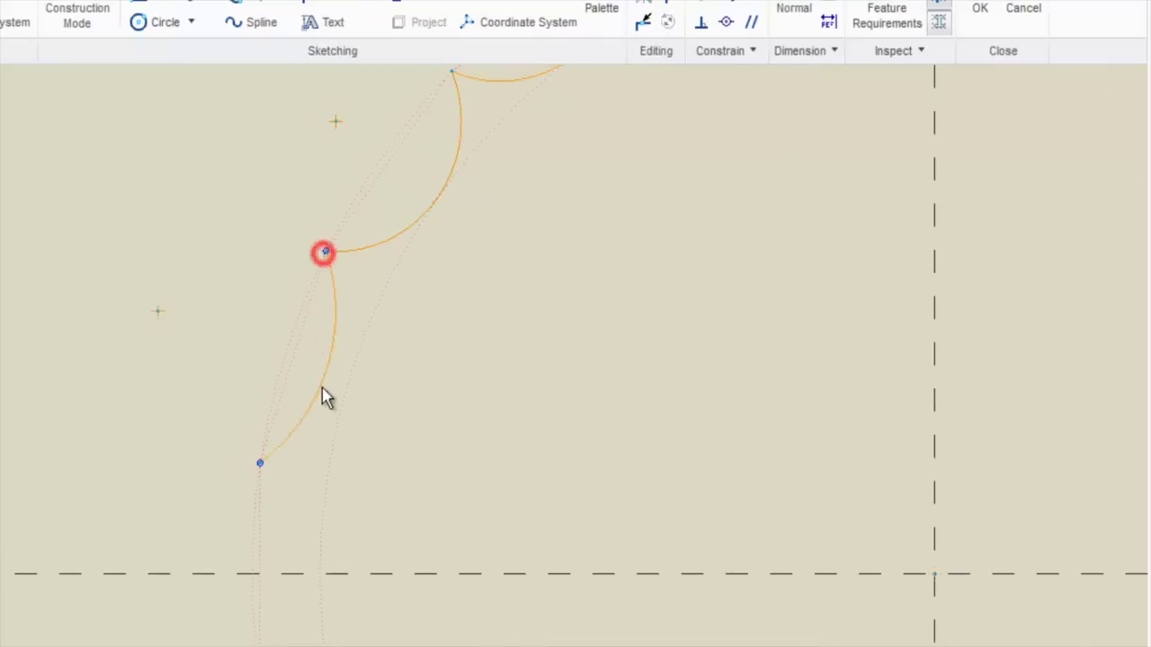
pyautogui.click(339, 400)
# Draw an inward three-point arc across the icosagon's left vertical side that crosses the horizontal reference line, touching the inner circle
pyautogui.scroll(-2, 380, 303)
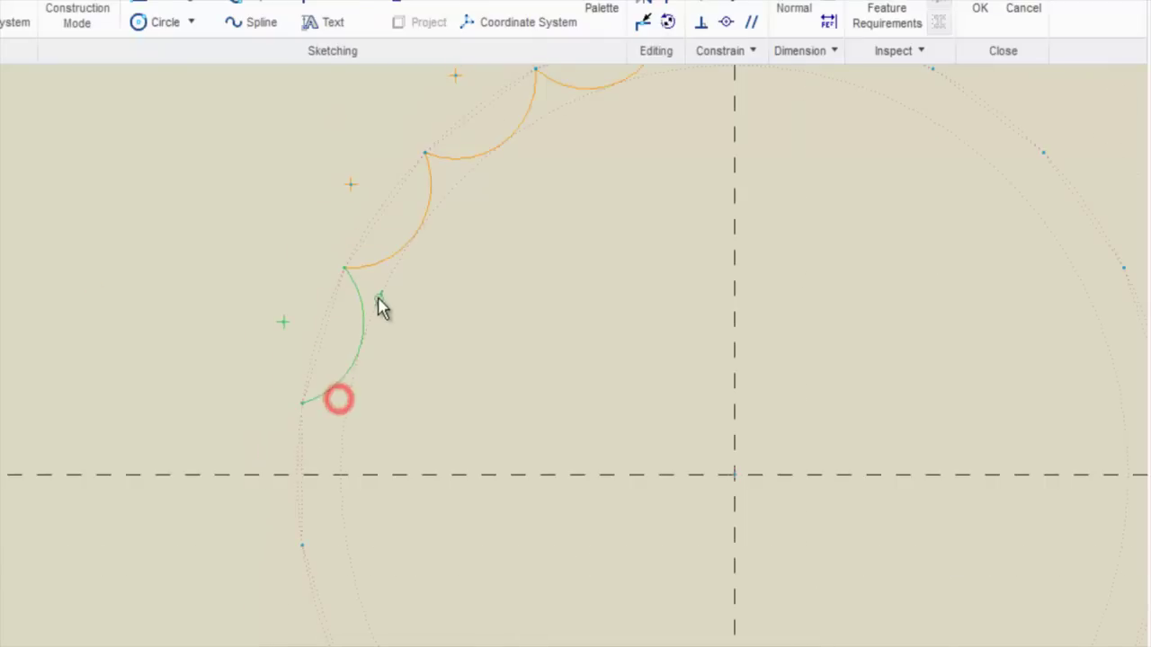
pyautogui.click(305, 546)
pyautogui.click(303, 403)
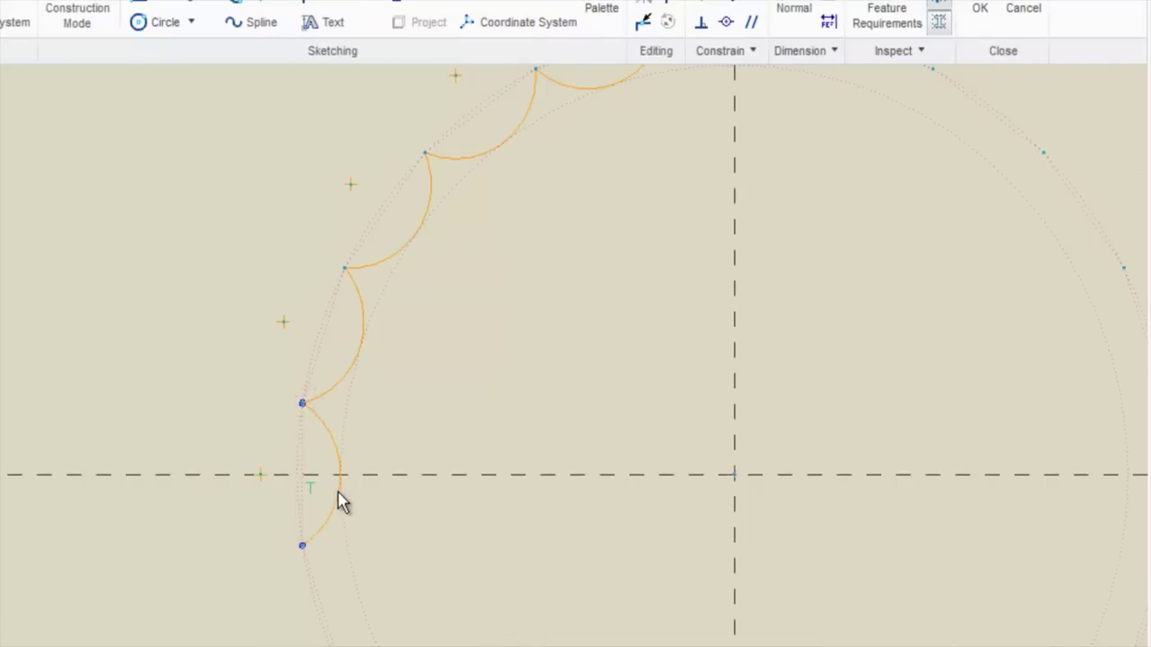
pyautogui.click(336, 503)
# Draw inward three-point arcs across the two icosagon sides just below the left vertical side, touching the inner construction circle
pyautogui.scroll(-2, 426, 372)
pyautogui.scroll(4, 412, 517)
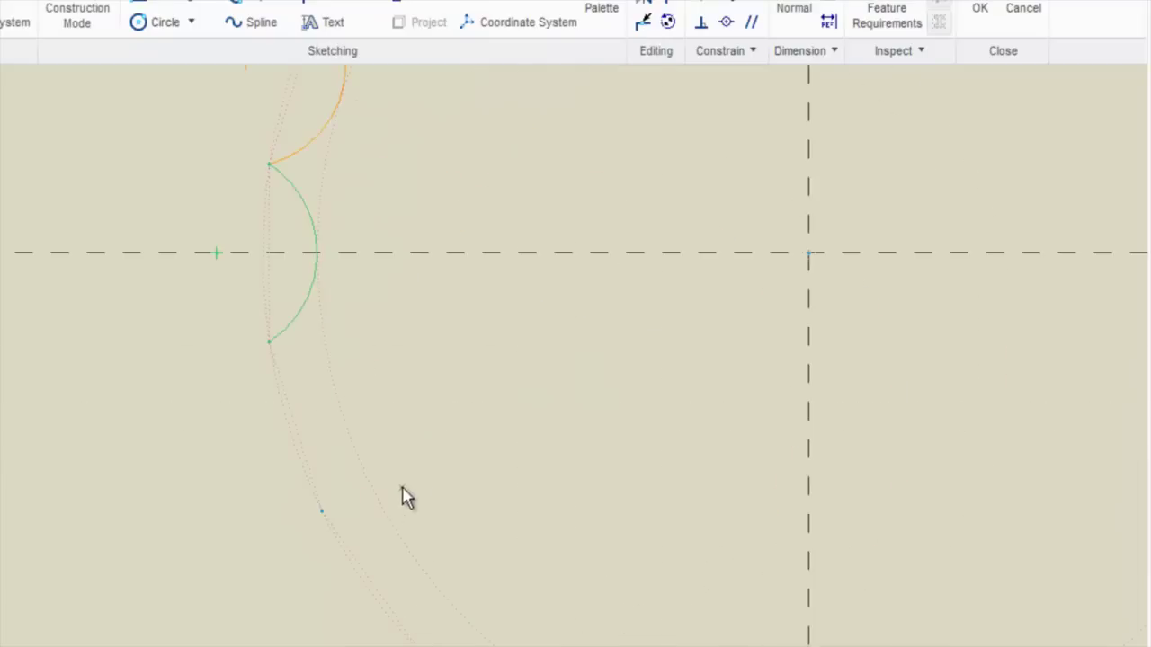
pyautogui.click(322, 512)
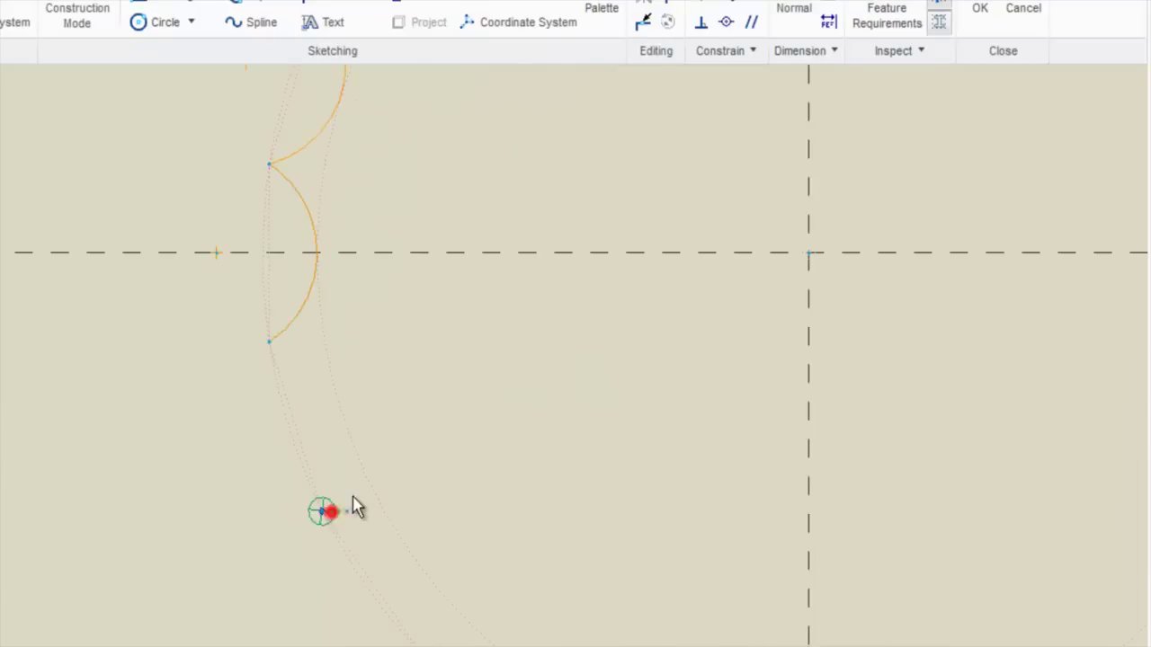
pyautogui.click(271, 345)
pyautogui.click(342, 414)
pyautogui.scroll(-2, 270, 386)
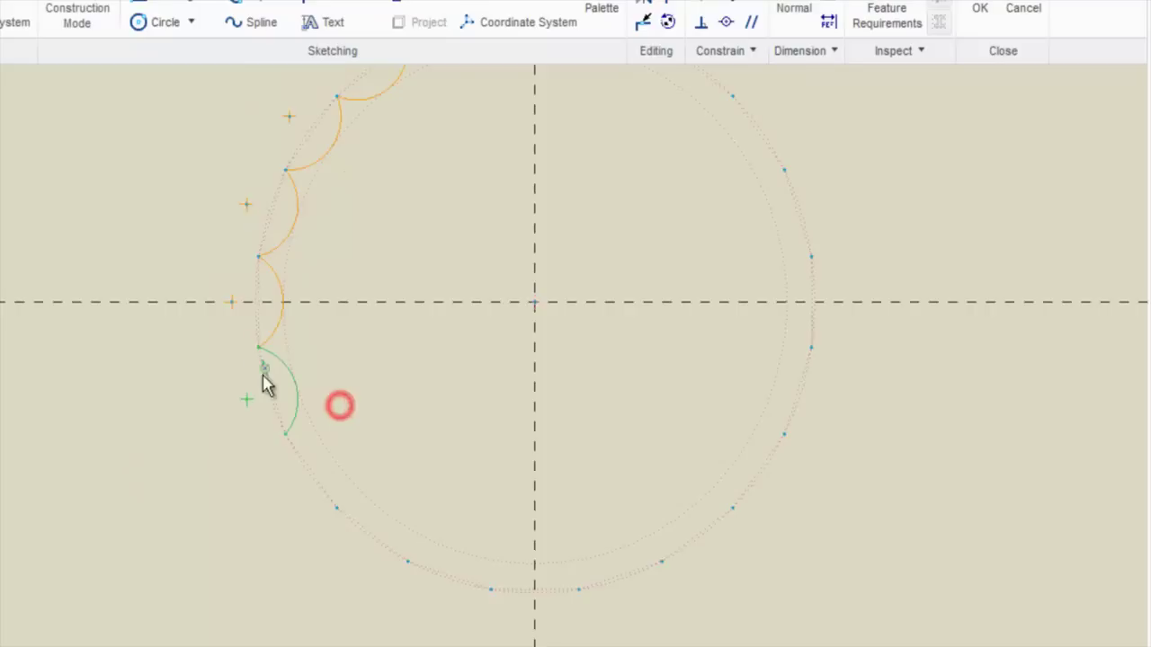
pyautogui.scroll(3, 304, 452)
pyautogui.click(334, 520)
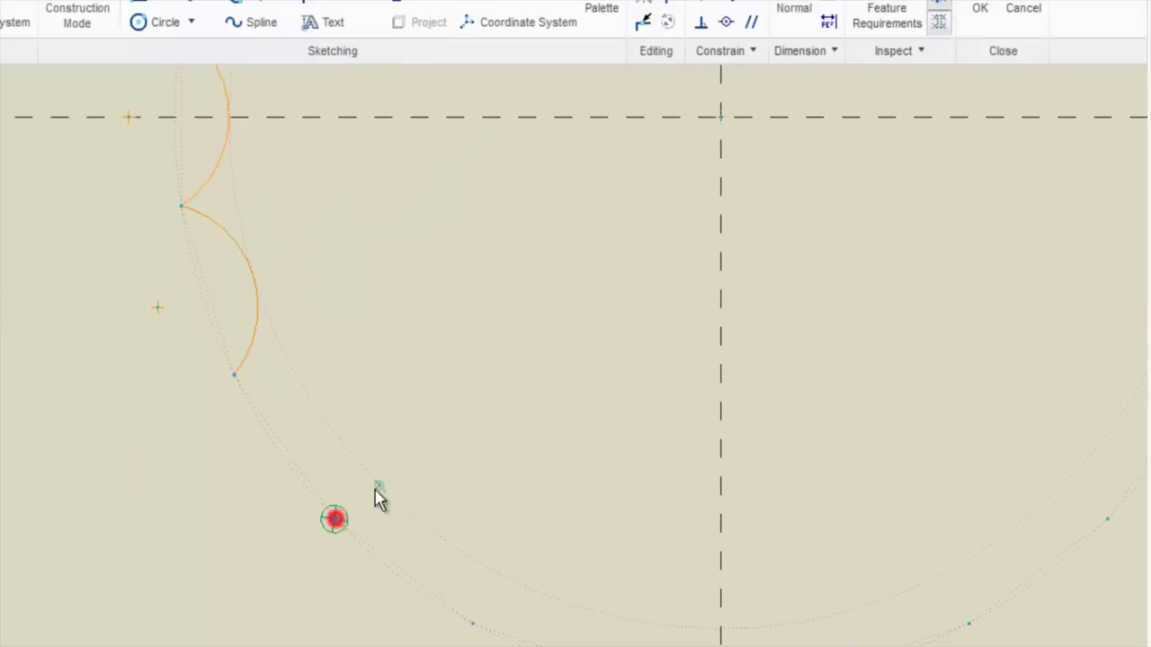
pyautogui.click(237, 375)
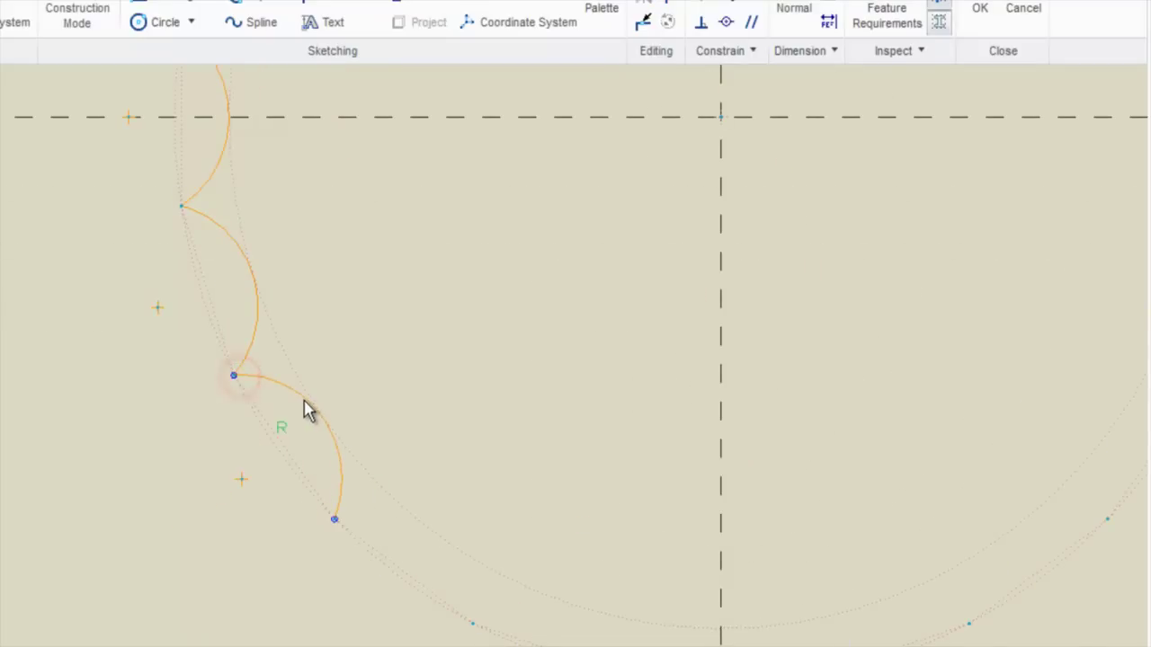
pyautogui.click(309, 406)
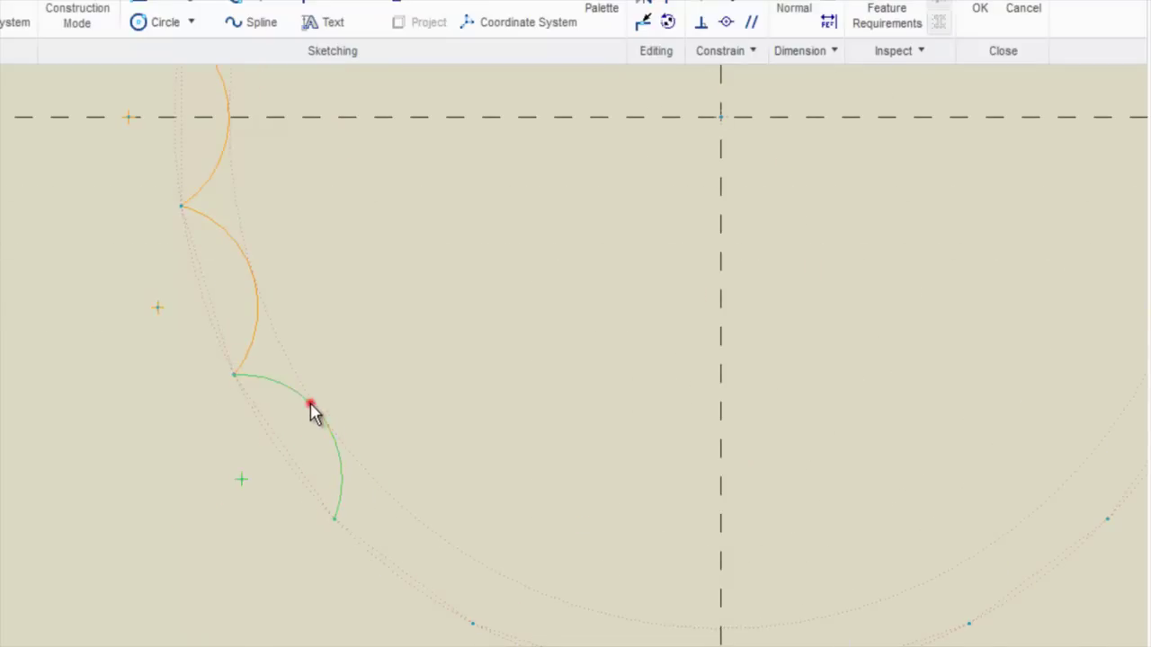
# Continue counterclockwise with inward three-point arcs across the ninth and tenth icosagon sides, ending at the lowest side's left vertex
pyautogui.scroll(-1, 350, 412)
pyautogui.scroll(-2, 349, 412)
pyautogui.click(404, 514)
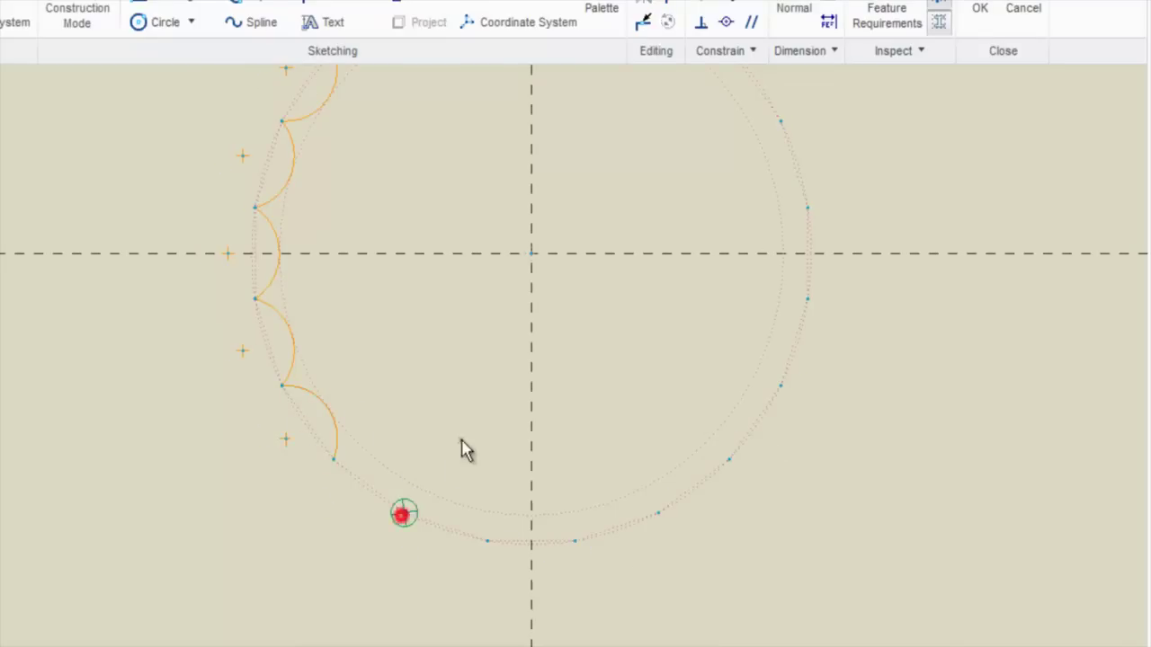
pyautogui.click(334, 460)
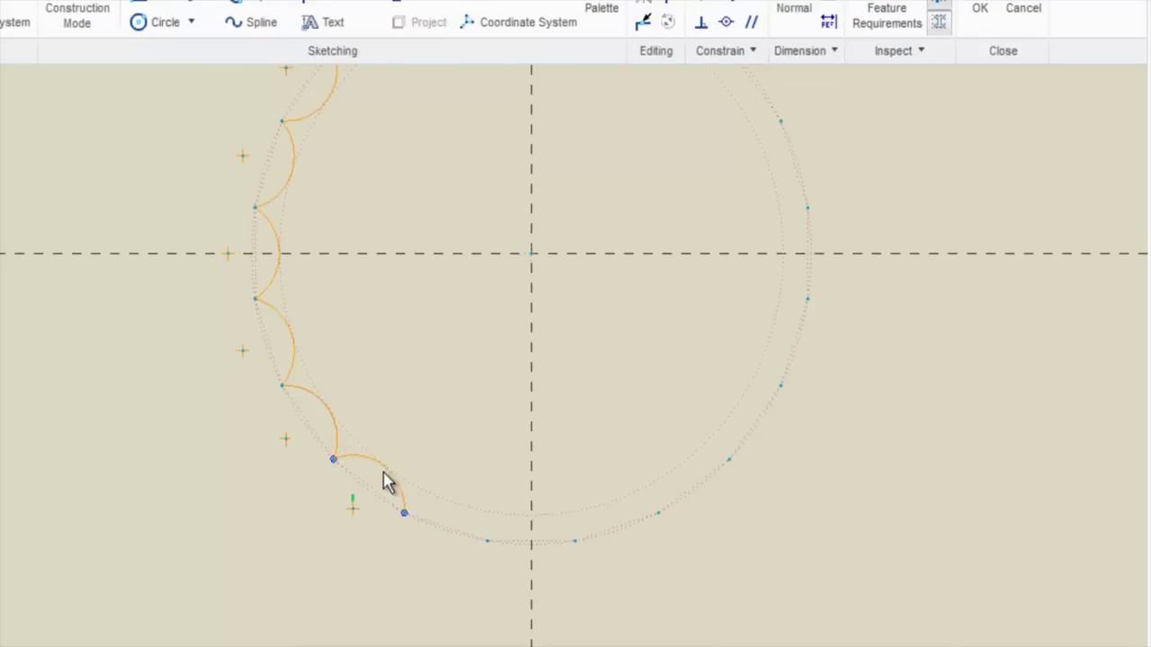
pyautogui.click(384, 469)
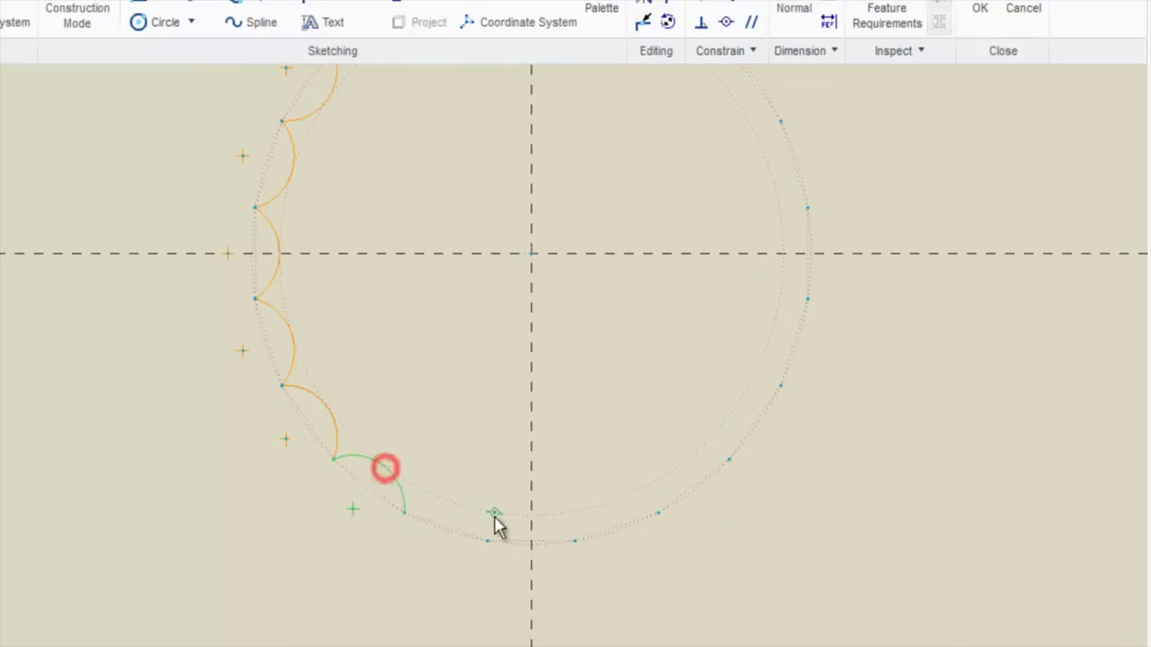
pyautogui.scroll(2, 493, 535)
pyautogui.click(484, 555)
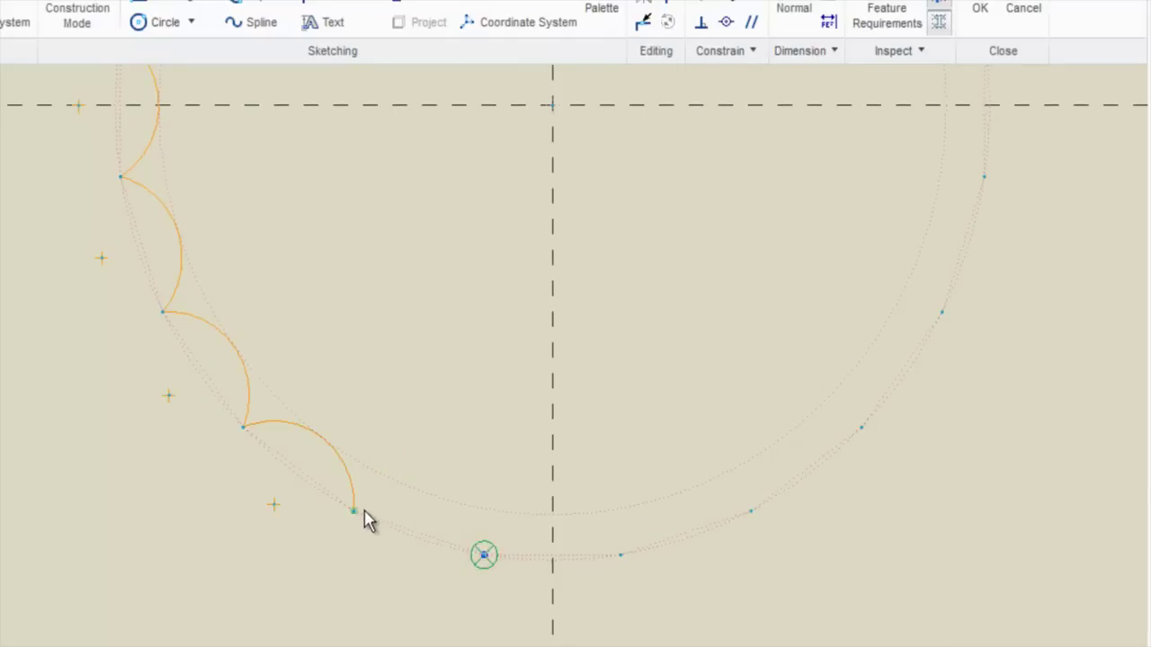
pyautogui.click(355, 512)
pyautogui.click(417, 494)
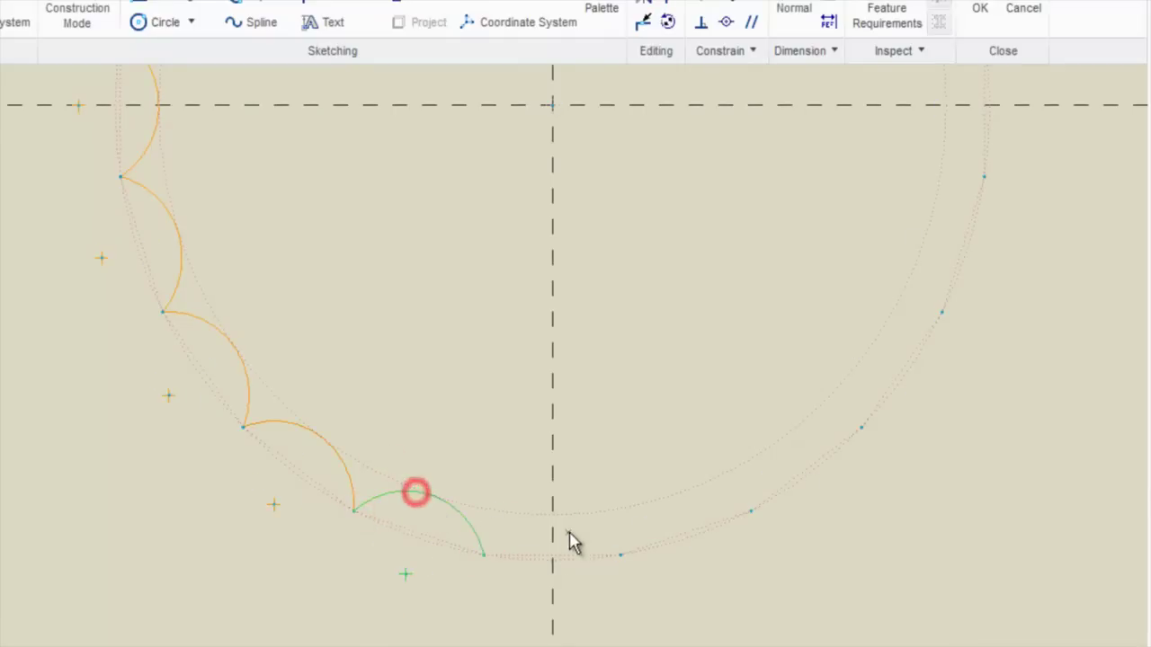
# Draw an inward three-point arc across the icosagon's lowest horizontal side, tangent to the inner construction circle at the vertical reference line
pyautogui.click(620, 555)
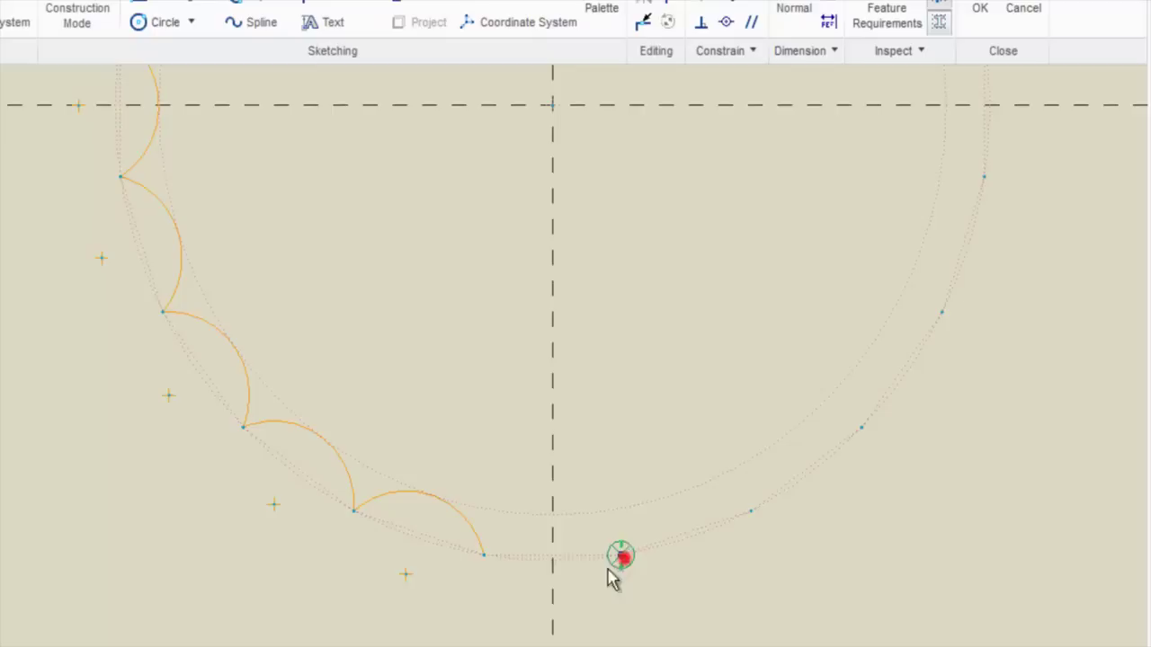
pyautogui.click(482, 556)
pyautogui.click(543, 517)
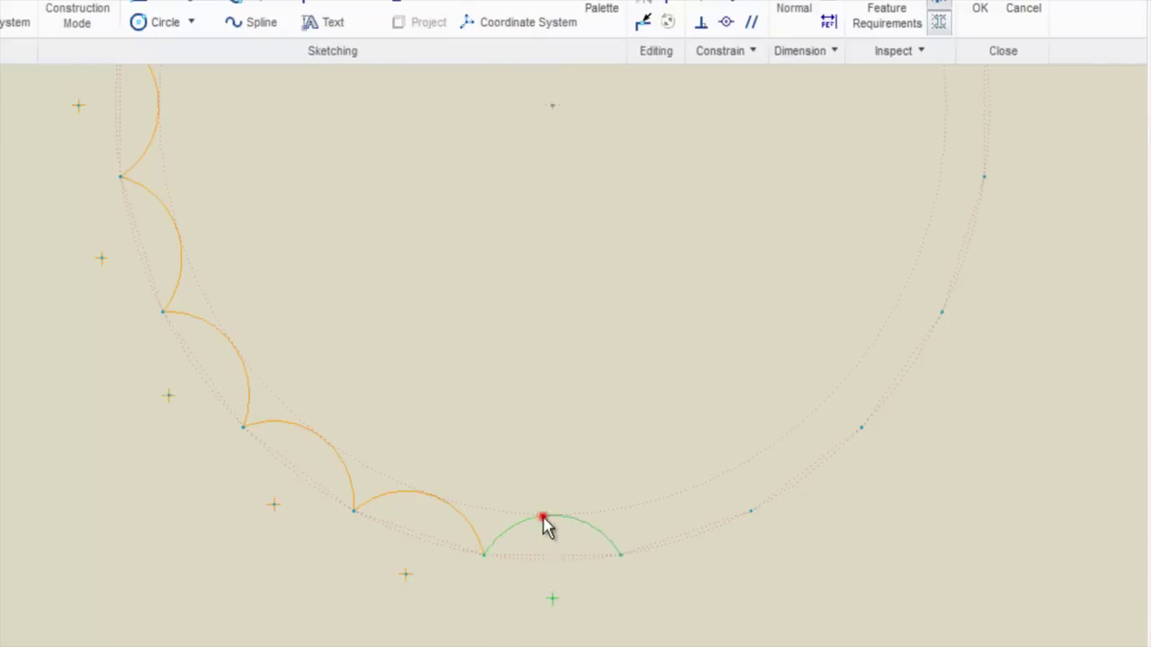
# Draw inward three-point arcs across the two icosagon sides immediately right of the lowest side, reaching the inner construction circle
pyautogui.click(750, 510)
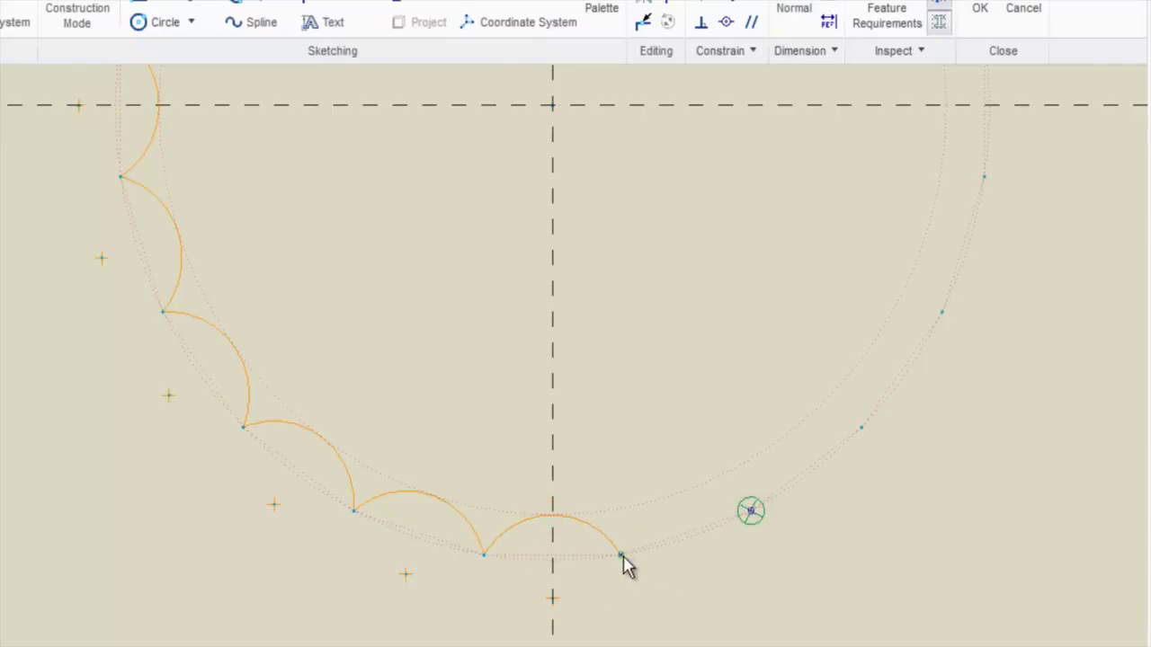
pyautogui.click(620, 554)
pyautogui.click(672, 493)
pyautogui.moveTo(655, 570); pyautogui.dragTo(582, 634, button='middle')
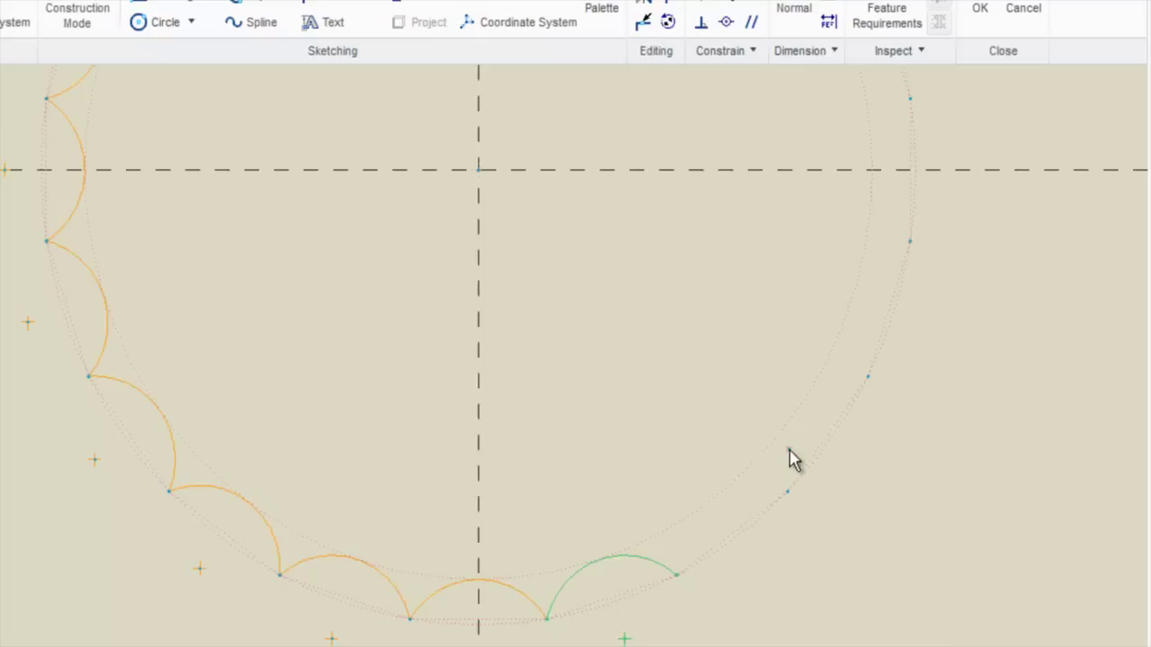
pyautogui.click(787, 491)
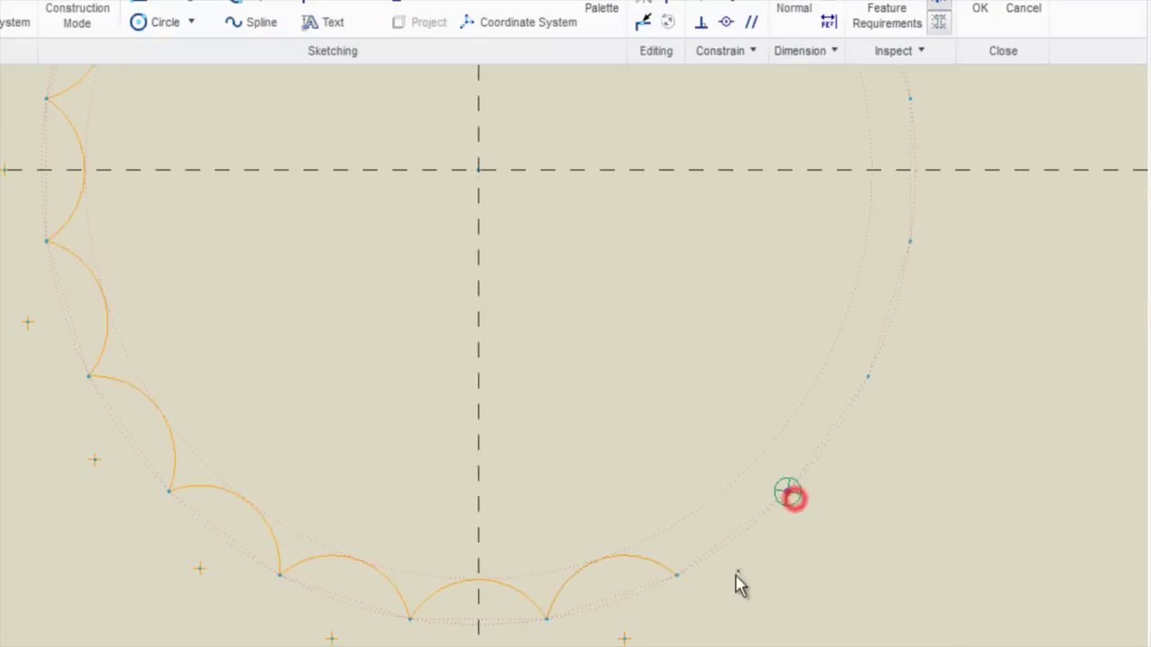
pyautogui.click(677, 575)
pyautogui.click(694, 525)
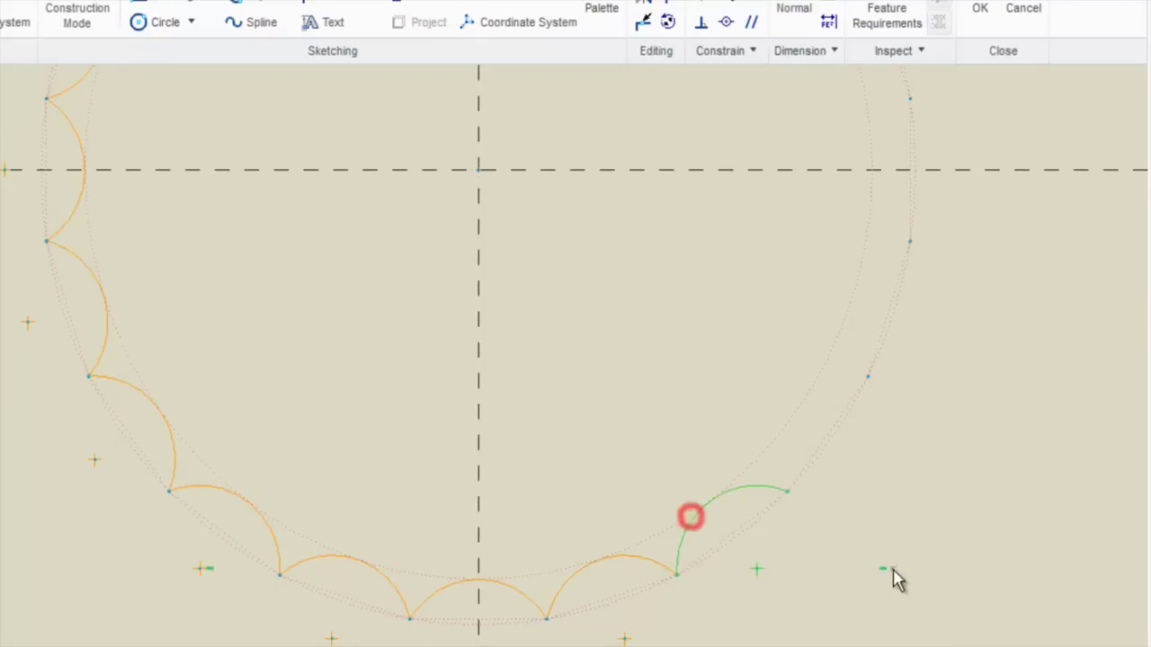
# Draw inward three-point arcs across the fourteenth and fifteenth icosagon sides, up to the lower end of the right vertical side
pyautogui.click(870, 376)
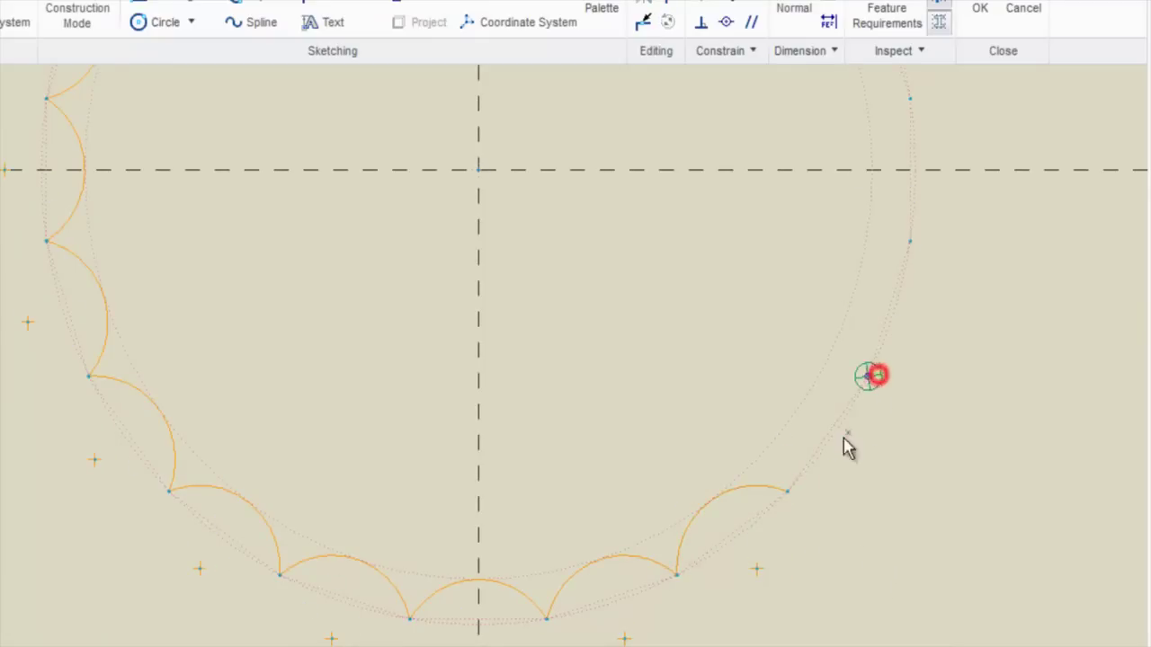
pyautogui.click(794, 492)
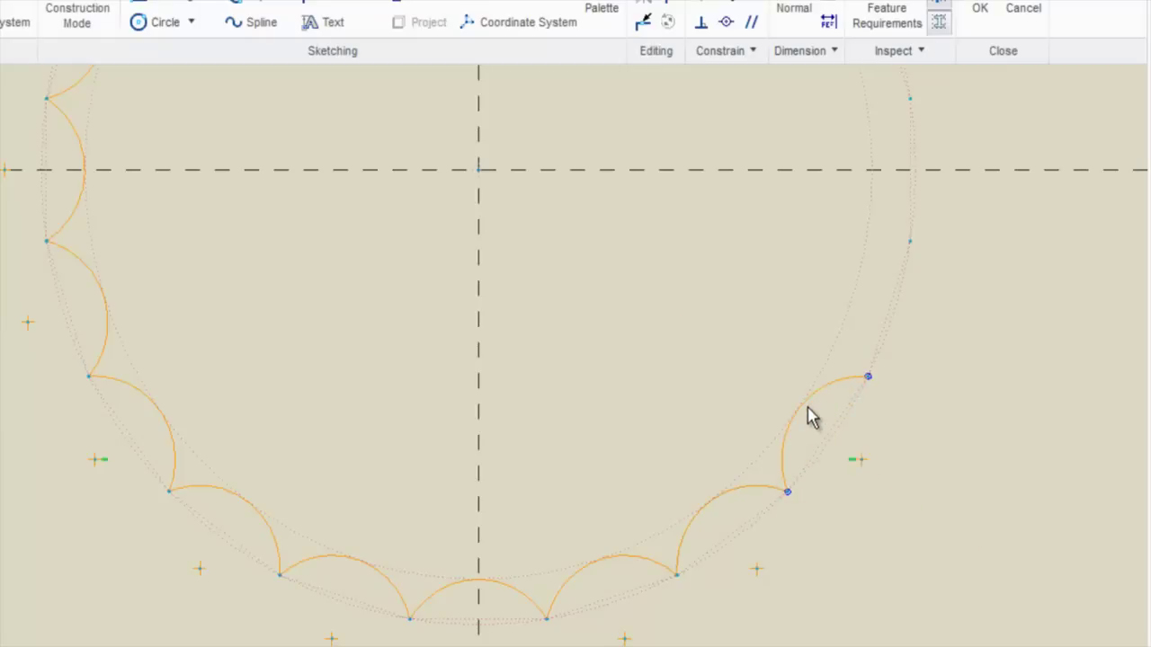
pyautogui.click(807, 411)
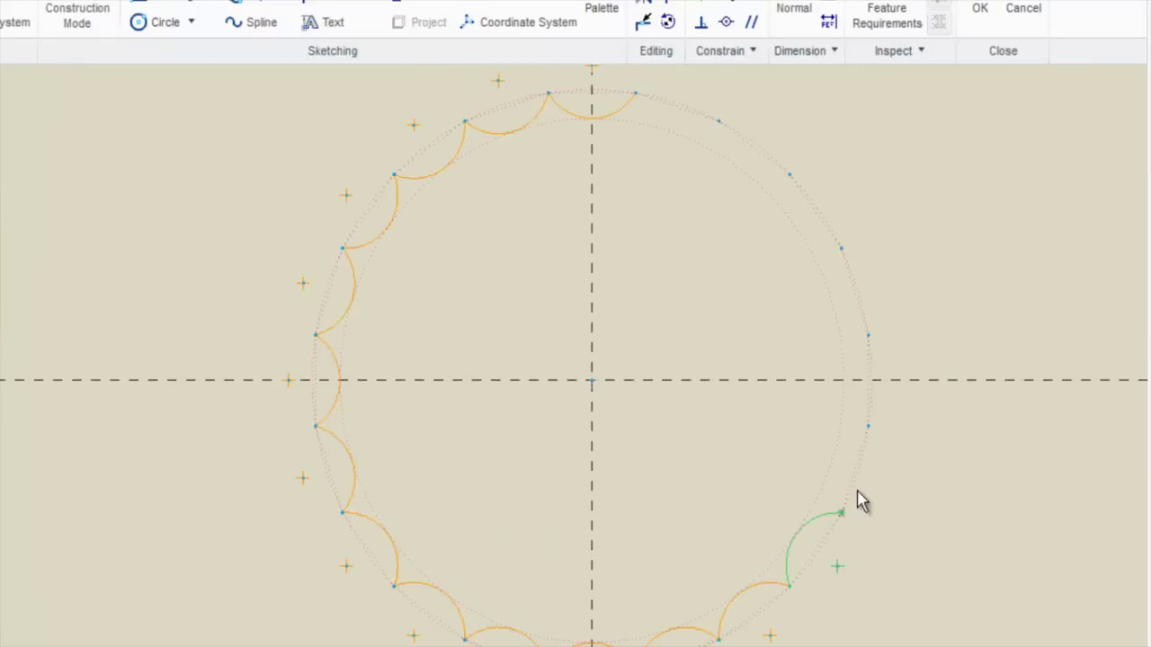
pyautogui.click(869, 427)
pyautogui.click(845, 513)
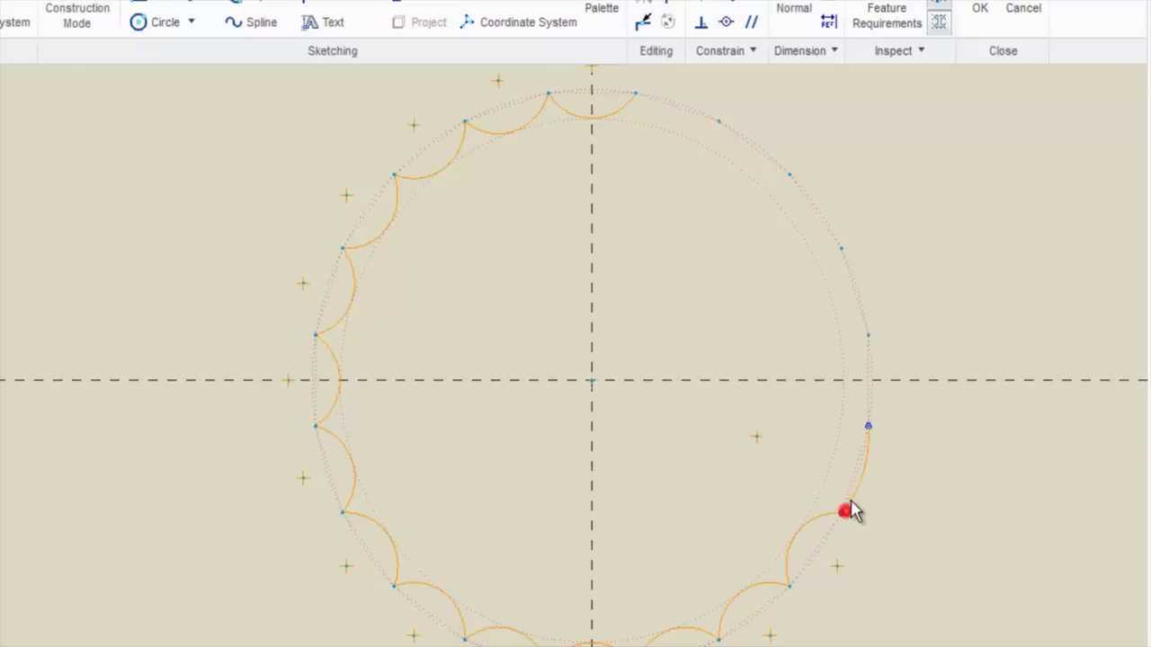
pyautogui.click(848, 458)
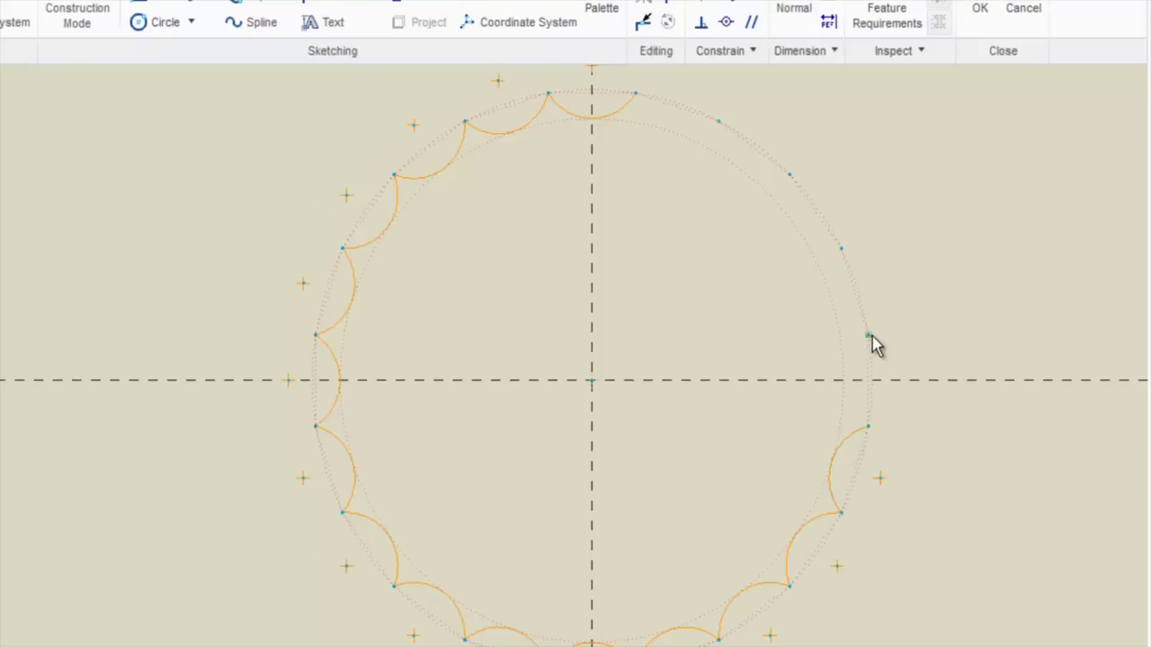
# Draw an inward three-point arc across the icosagon's right vertical side, touching the inner circle at the horizontal reference line
pyautogui.click(868, 335)
pyautogui.click(871, 428)
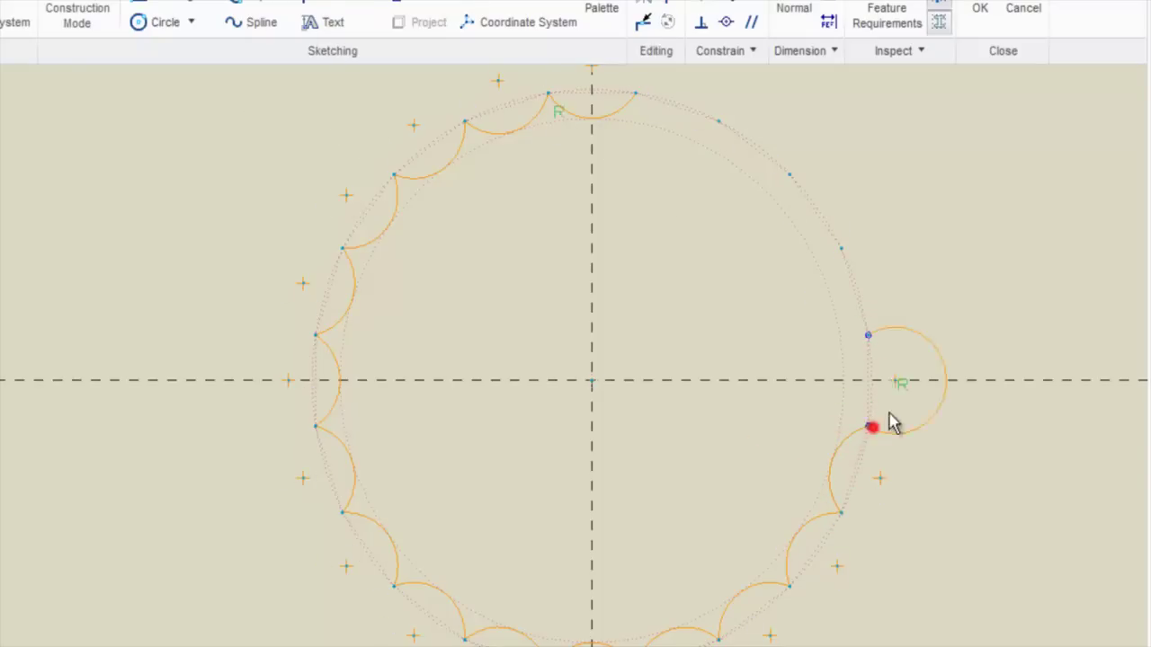
pyautogui.click(848, 380)
# Restart the 3-Point / Tangent End arc and draw an inward arc across the side just above the right vertical side
pyautogui.scroll(-1, 869, 416)
pyautogui.scroll(1, 838, 232)
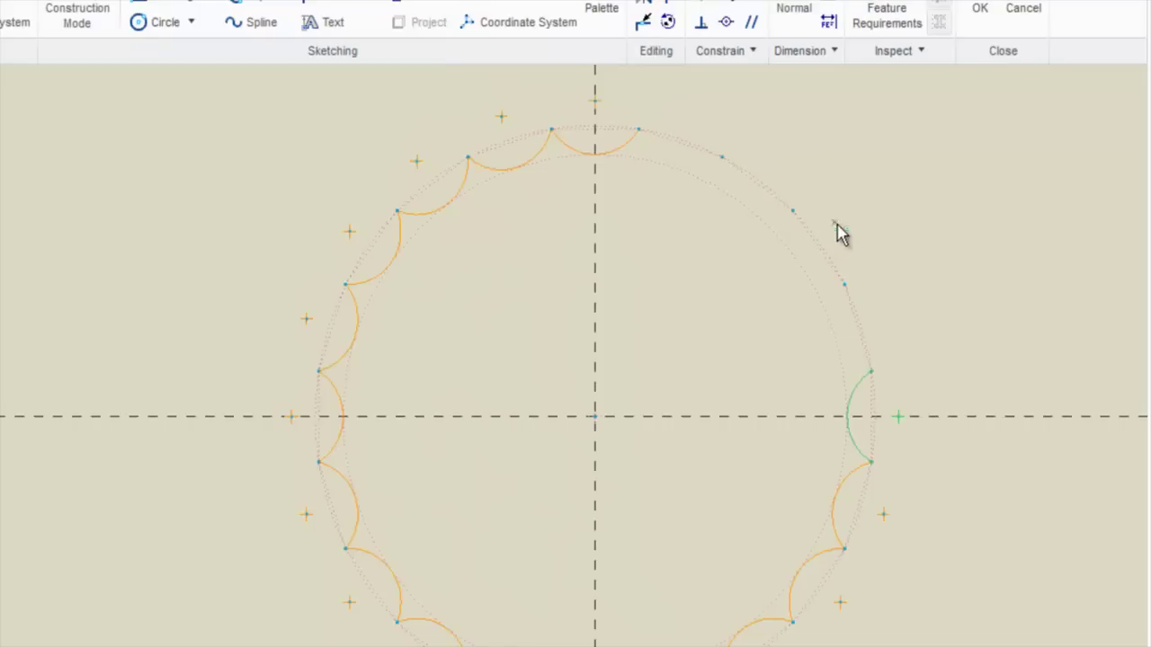
pyautogui.click(843, 284)
pyautogui.rightClick(864, 267)
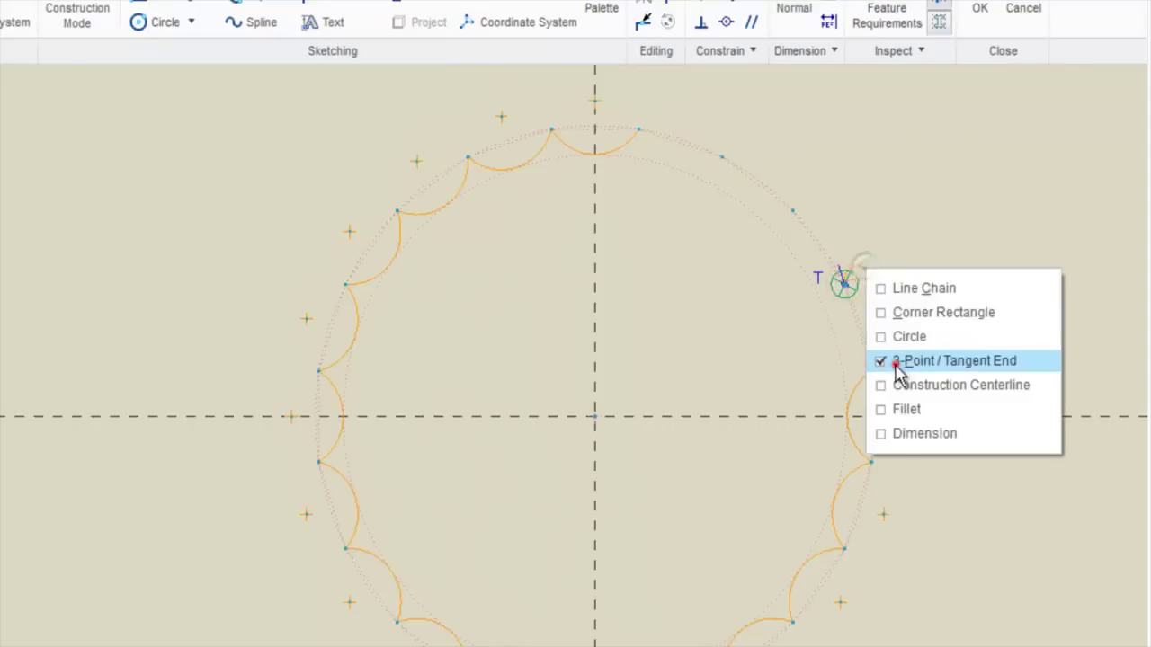
pyautogui.click(900, 363)
pyautogui.click(850, 283)
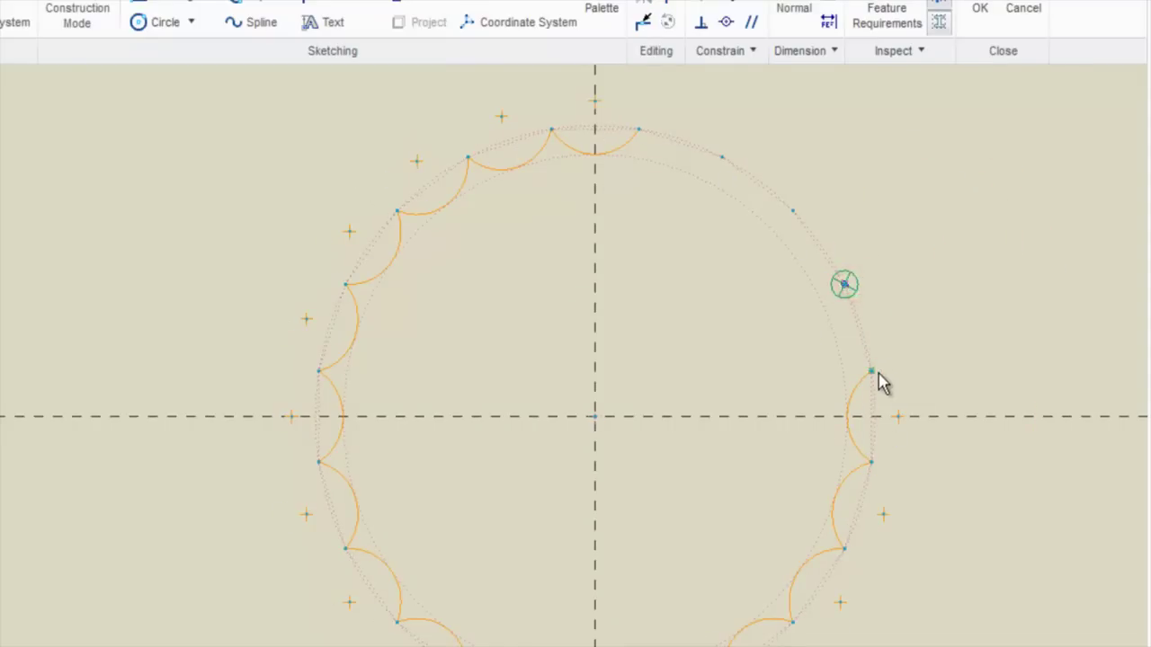
pyautogui.click(874, 372)
pyautogui.click(837, 344)
# Continue counterclockwise with inward three-point arcs across the eighteenth and nineteenth icosagon sides, reaching the inner construction circle
pyautogui.scroll(2, 832, 259)
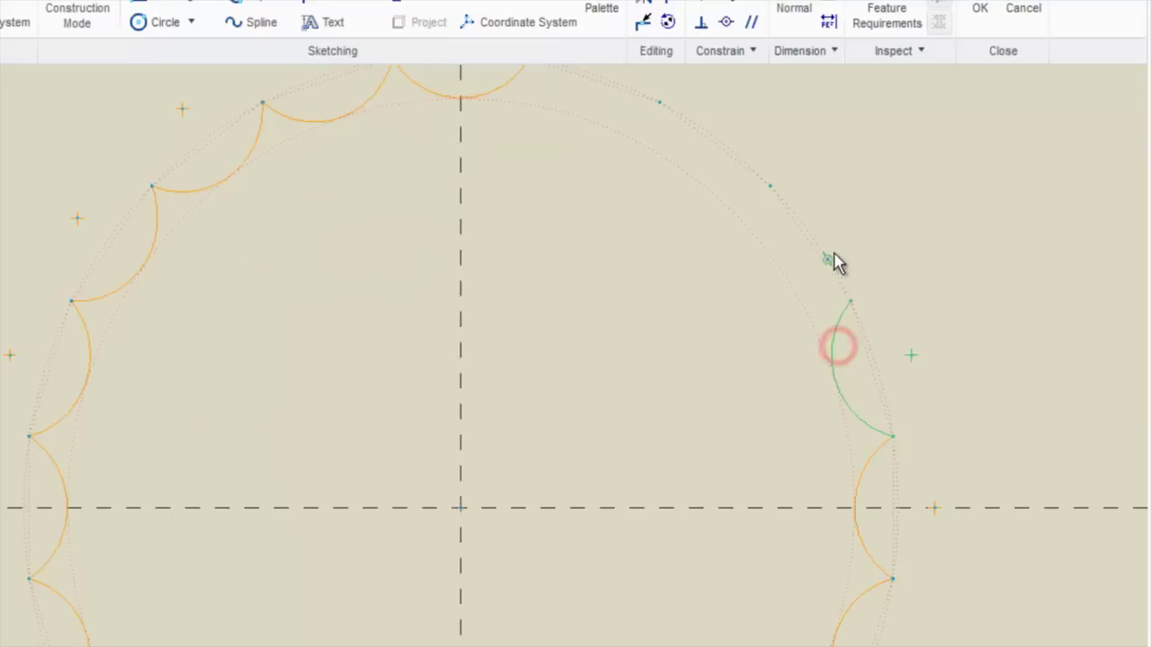
pyautogui.click(771, 186)
pyautogui.click(853, 299)
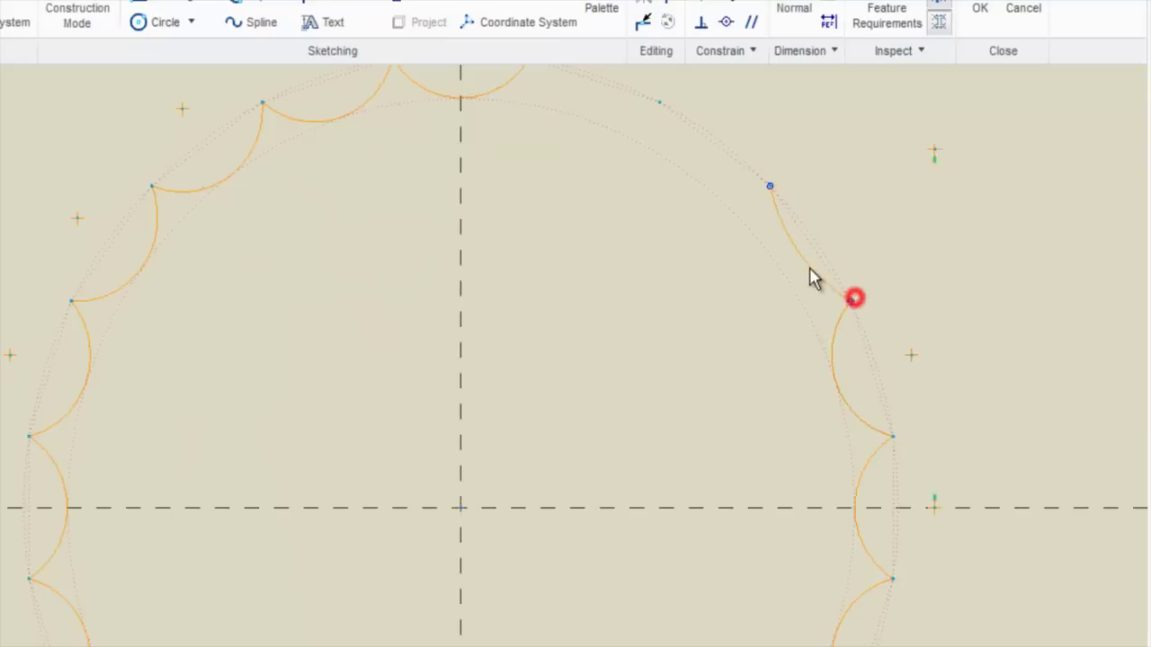
pyautogui.click(788, 279)
pyautogui.scroll(-3, 720, 198)
pyautogui.scroll(1, 727, 205)
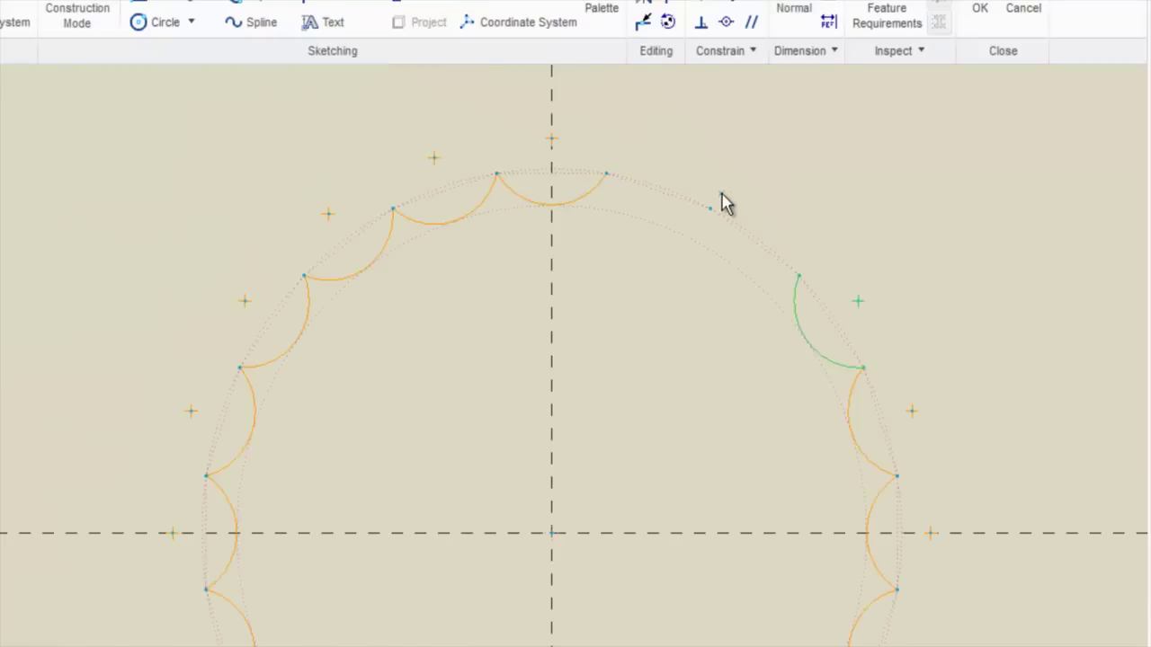
pyautogui.click(710, 209)
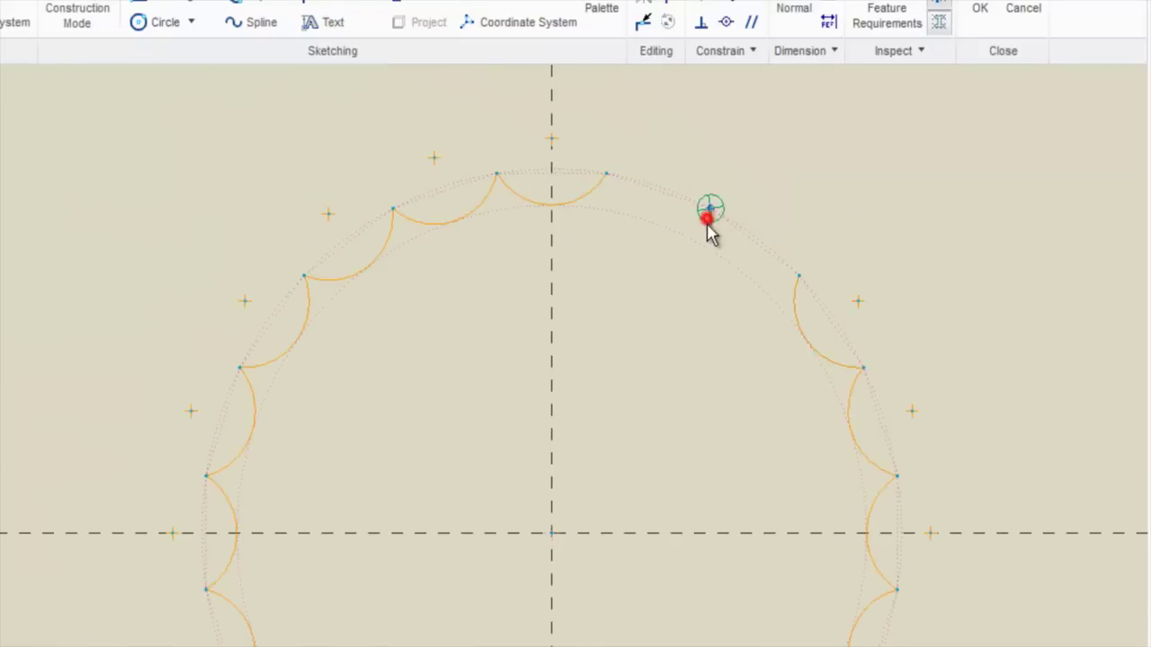
pyautogui.click(798, 277)
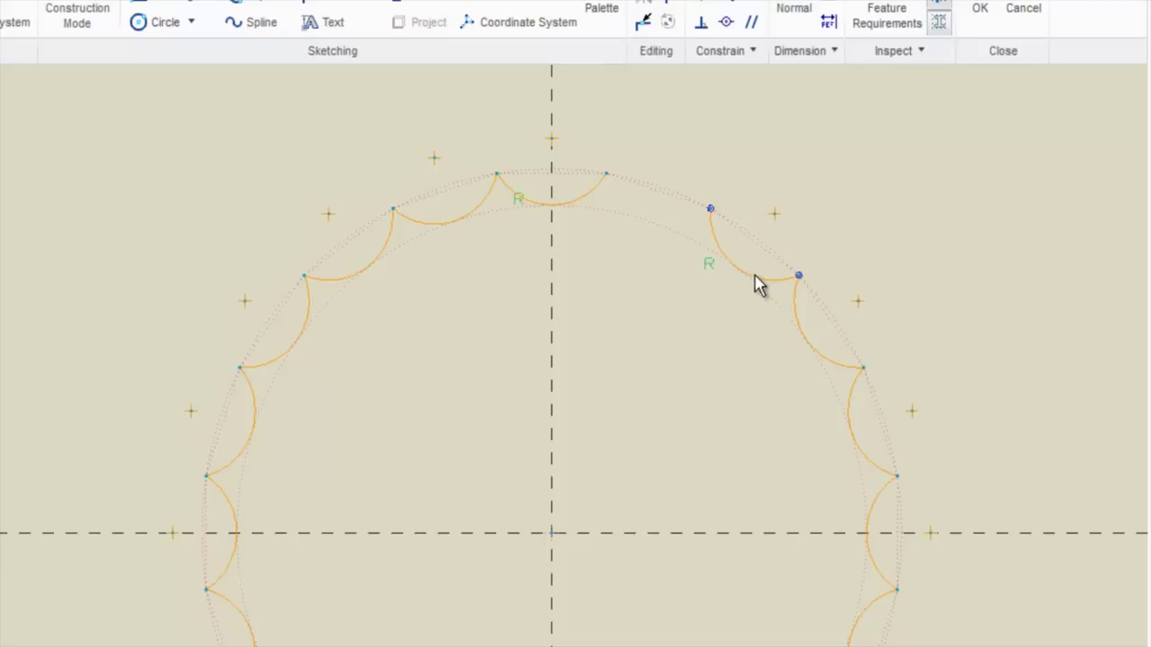
pyautogui.click(757, 283)
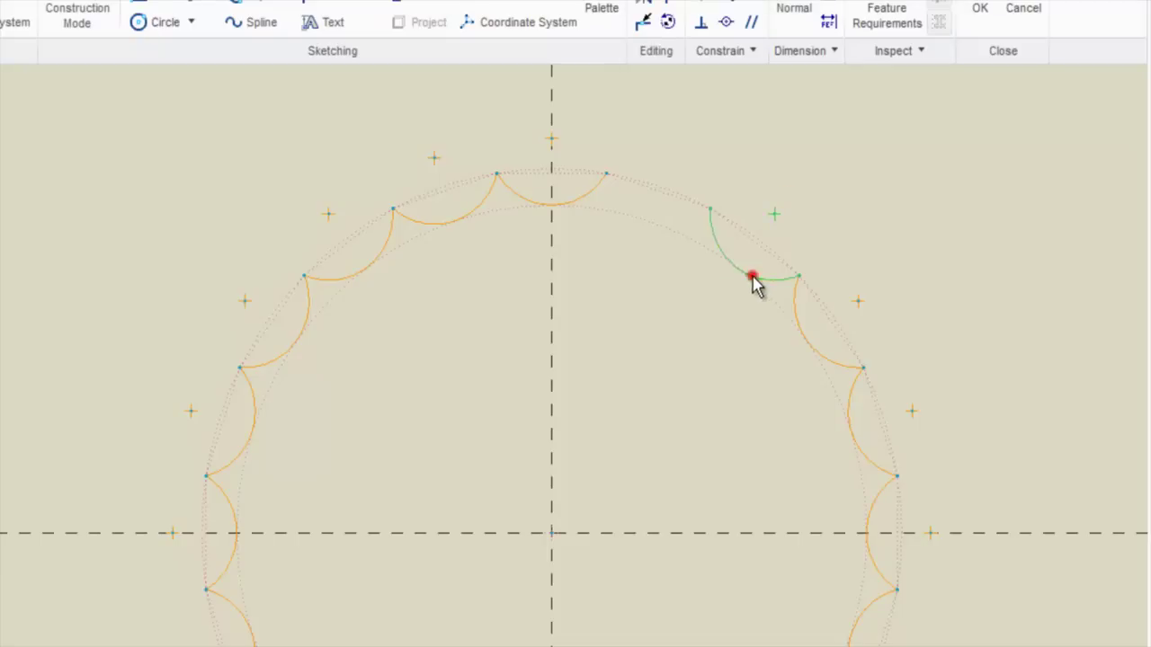
# Close the scalloped profile with an inward three-point arc across the last open icosagon side and finish the sketch
pyautogui.click(608, 174)
pyautogui.click(708, 211)
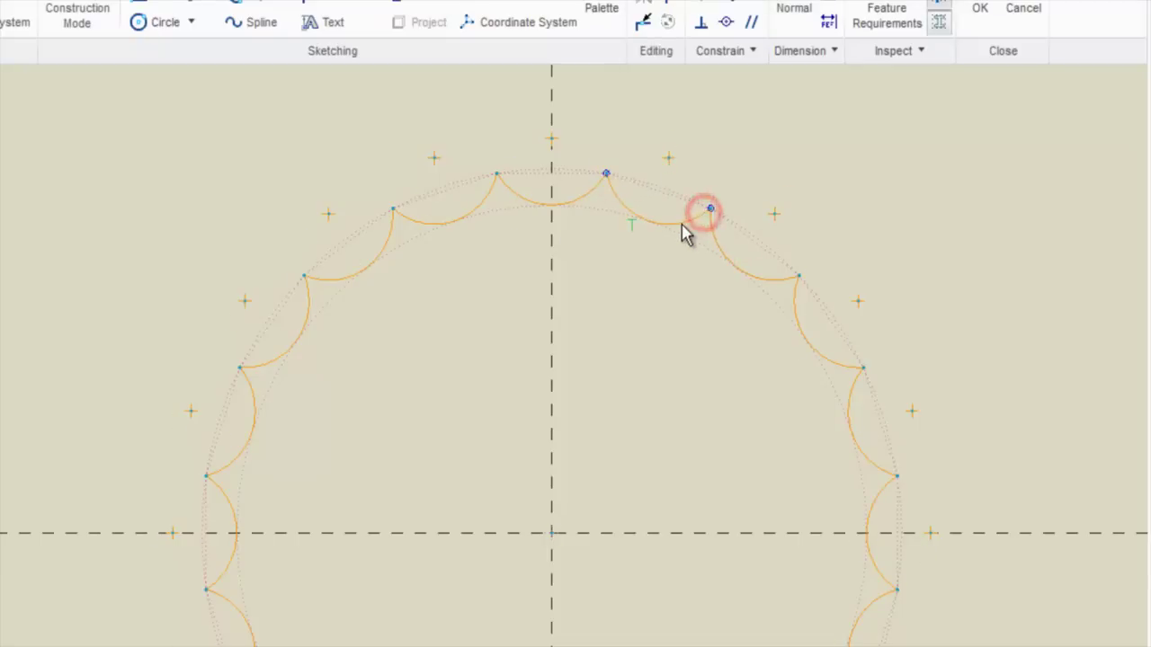
pyautogui.click(682, 227)
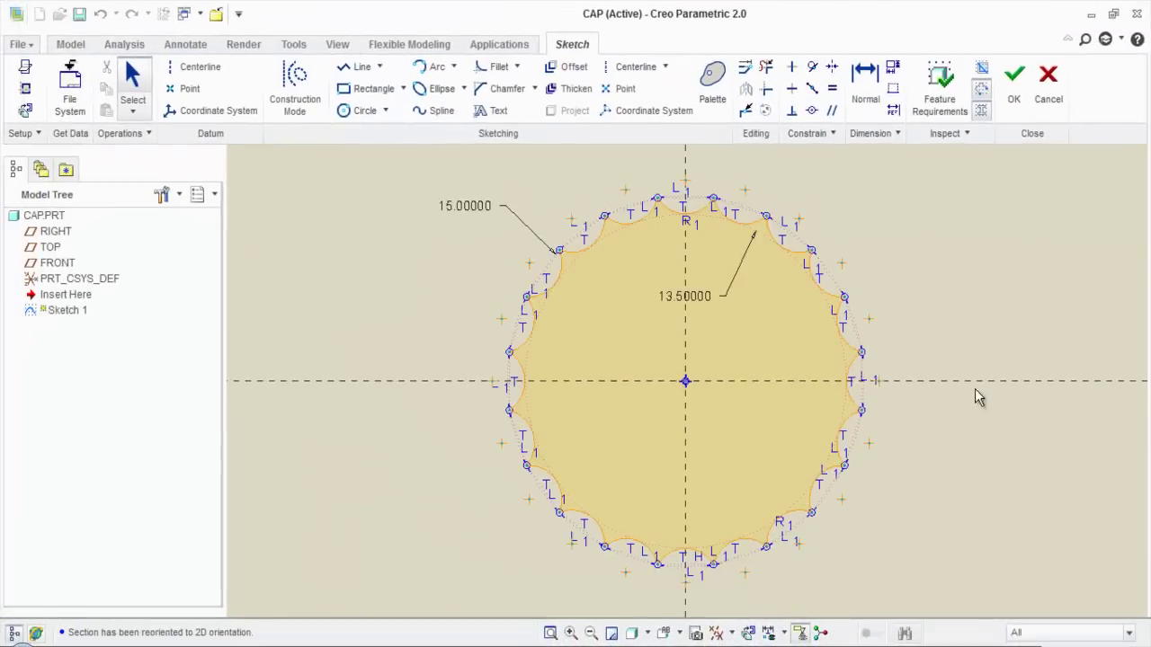
pyautogui.click(1014, 111)
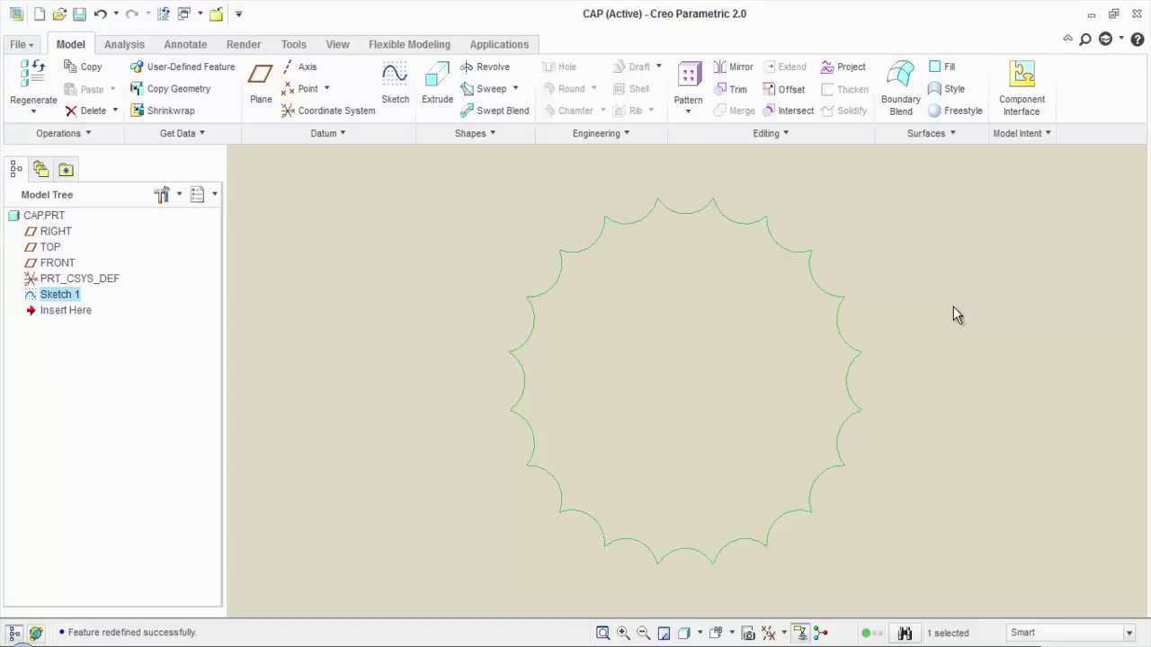
# Show the datum planes and create a new datum plane offset 9 mm above the TOP plane
pyautogui.hotkey('ctrl', 'd')
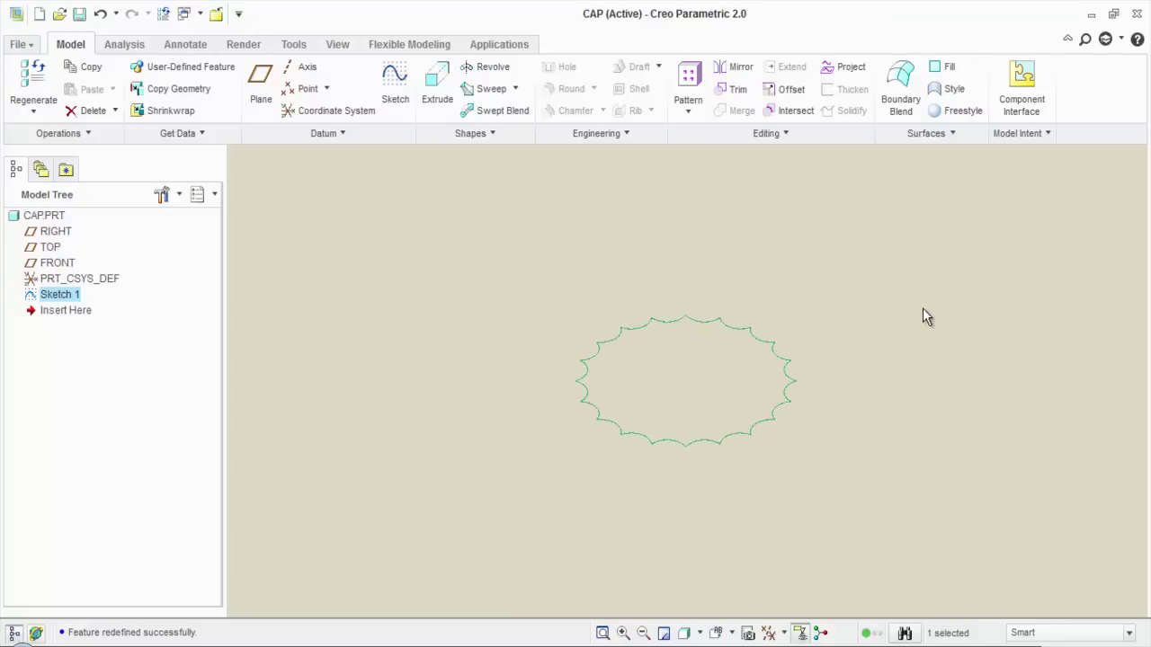
pyautogui.click(514, 264)
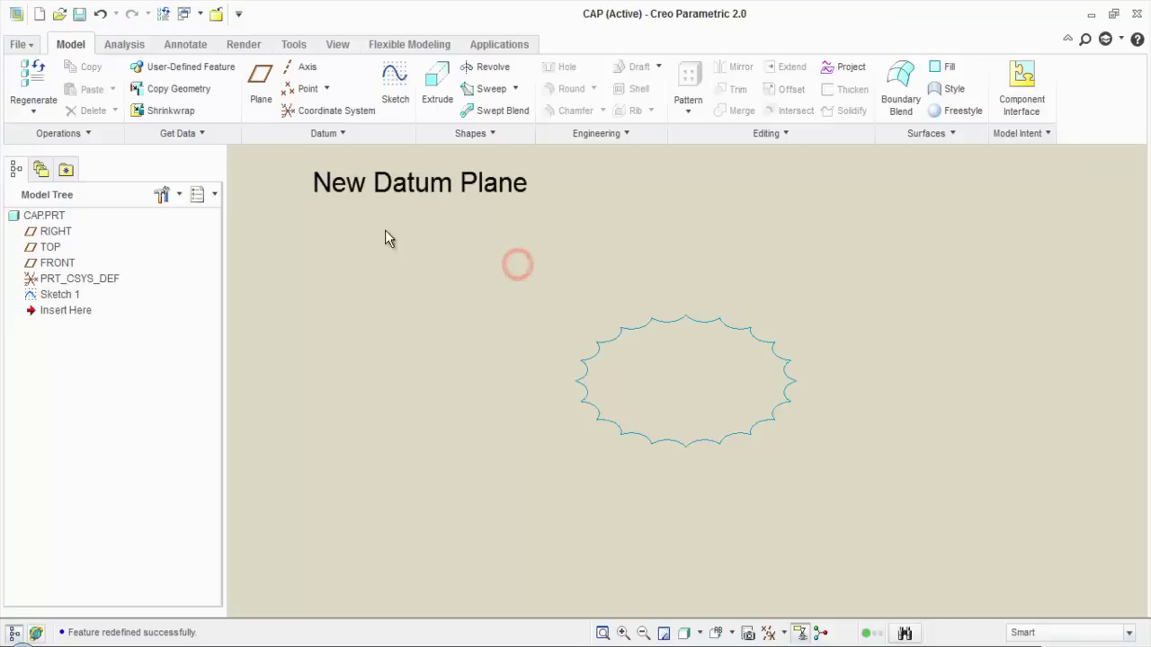
pyautogui.click(259, 94)
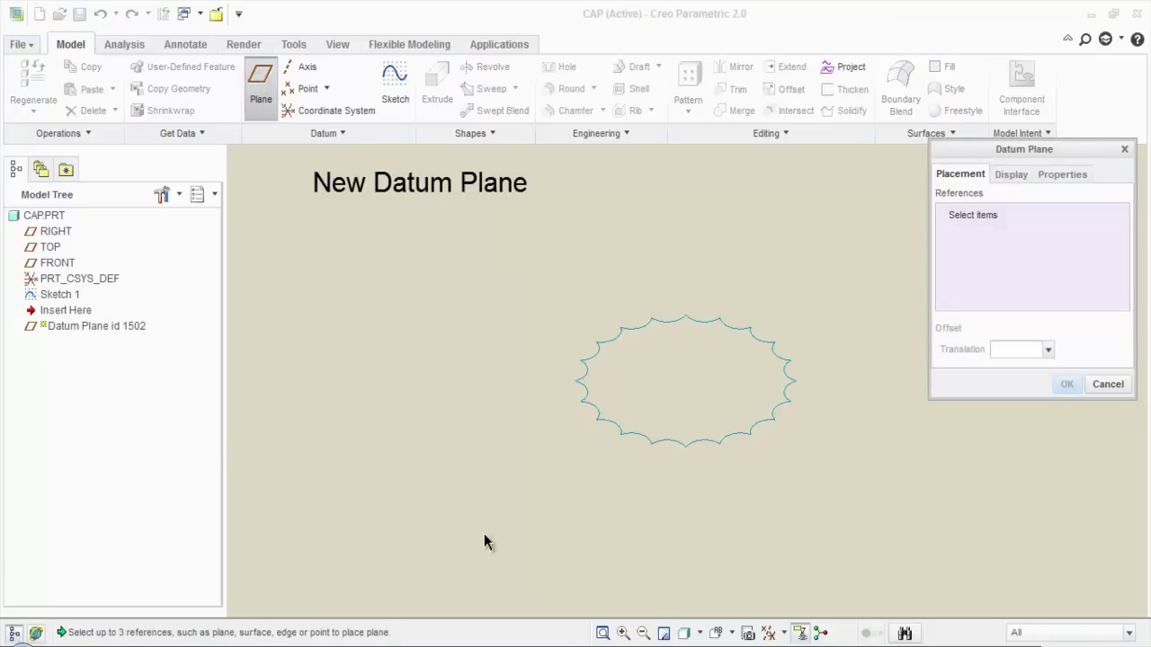
pyautogui.click(779, 641)
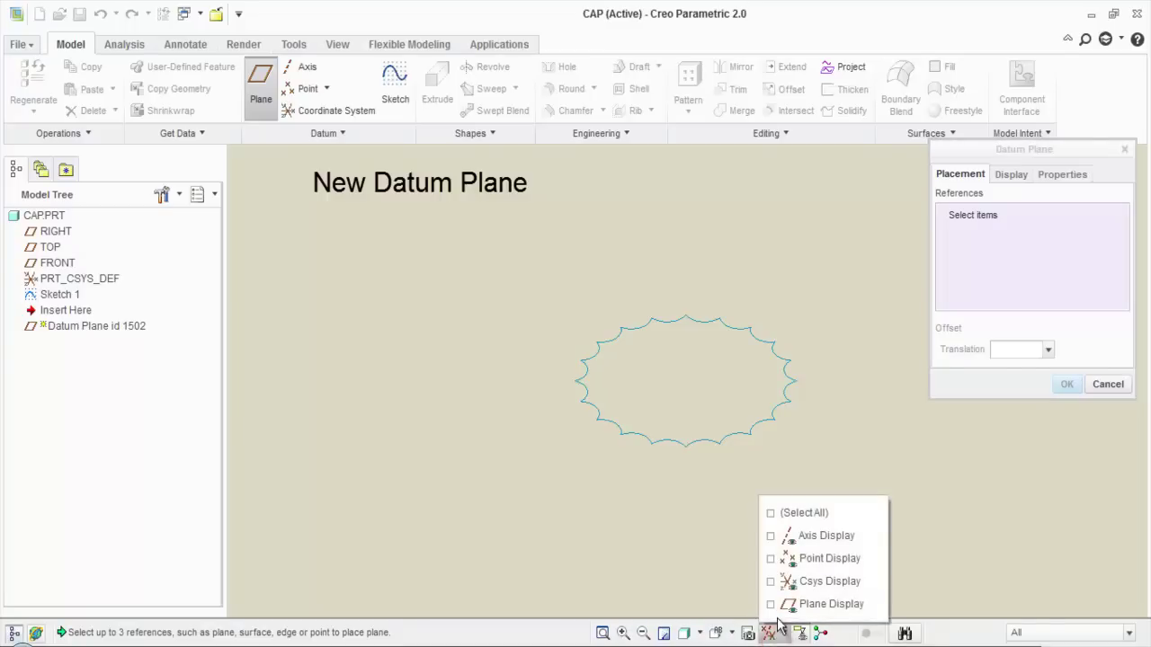
pyautogui.click(770, 605)
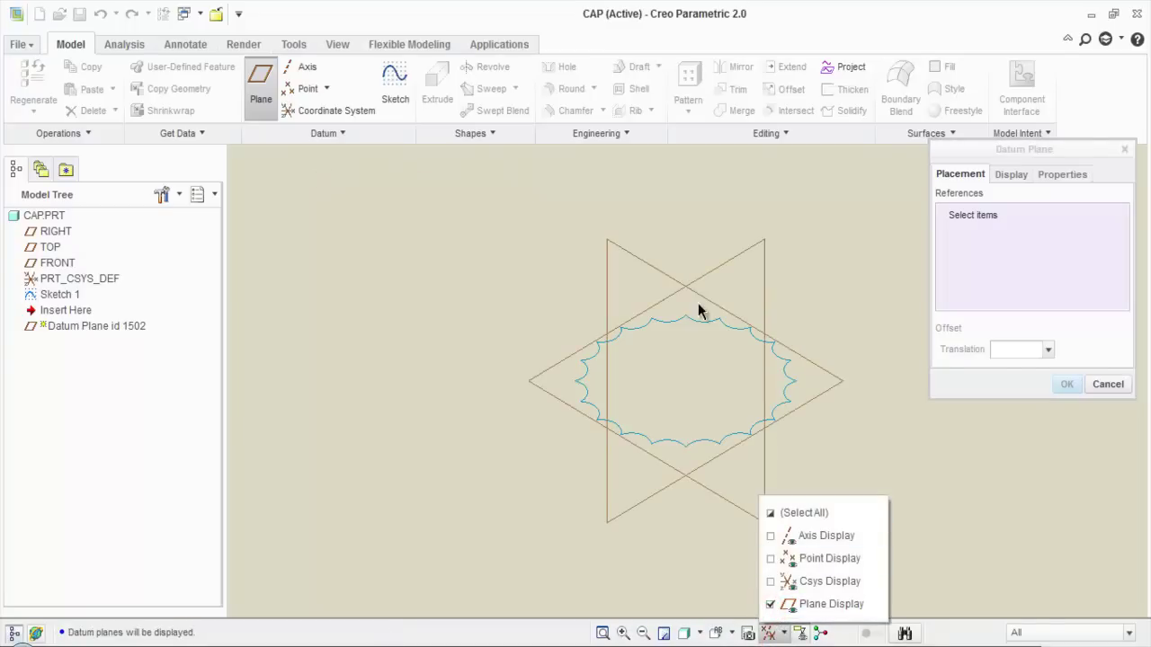
pyautogui.click(544, 379)
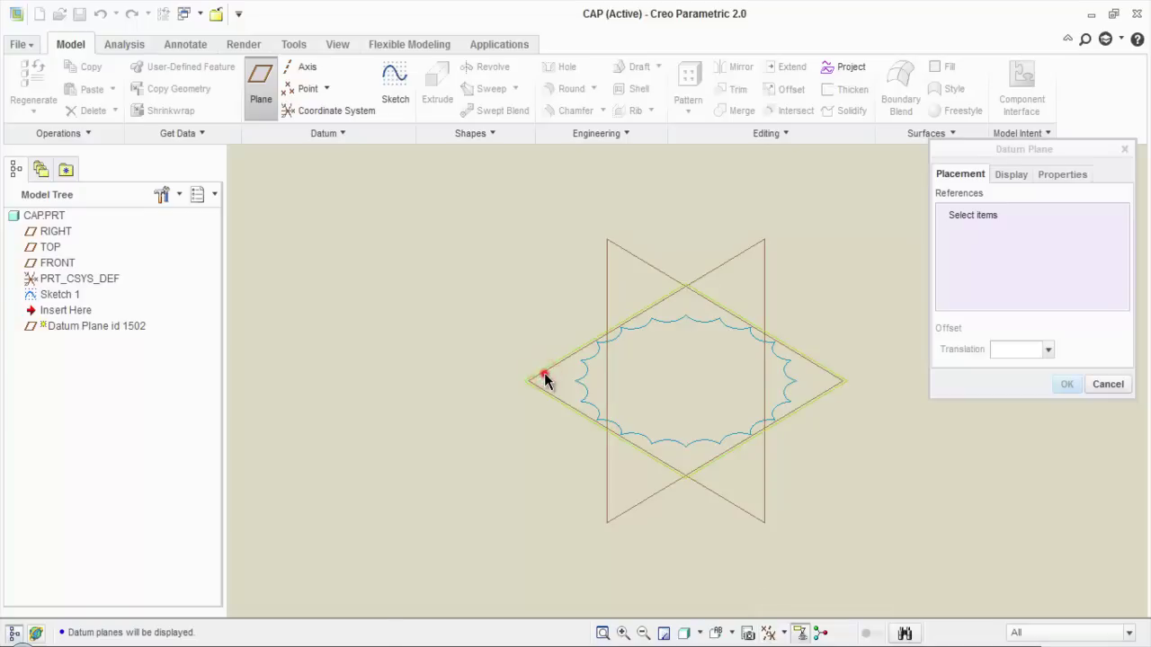
pyautogui.click(544, 380)
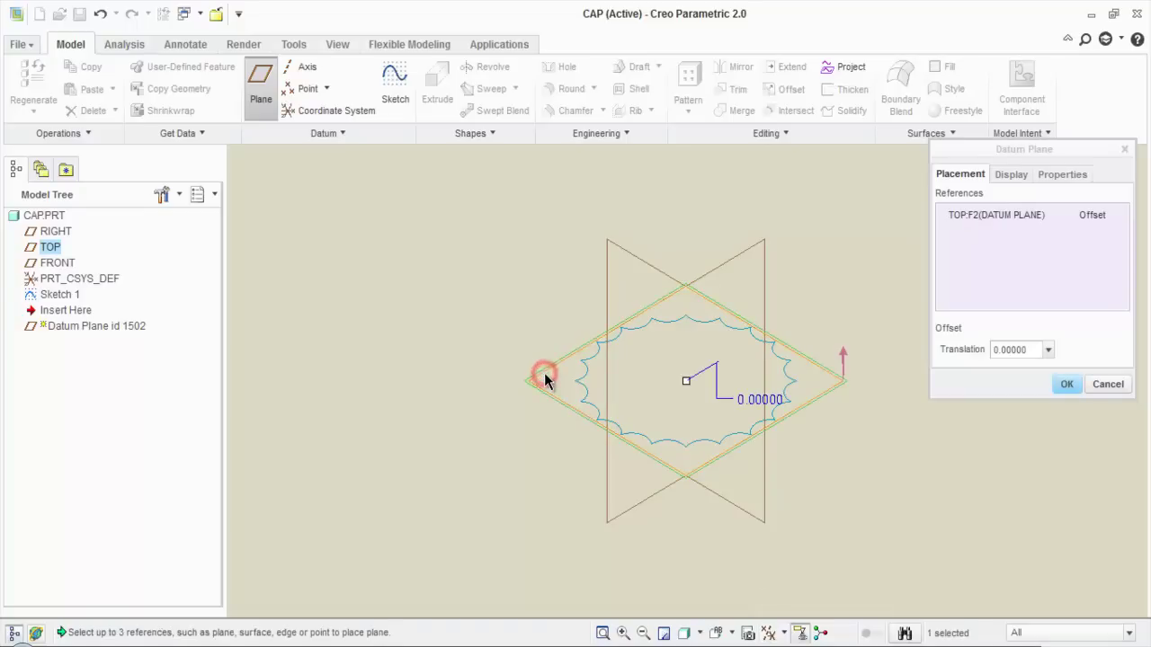
pyautogui.click(996, 349)
pyautogui.write('9')
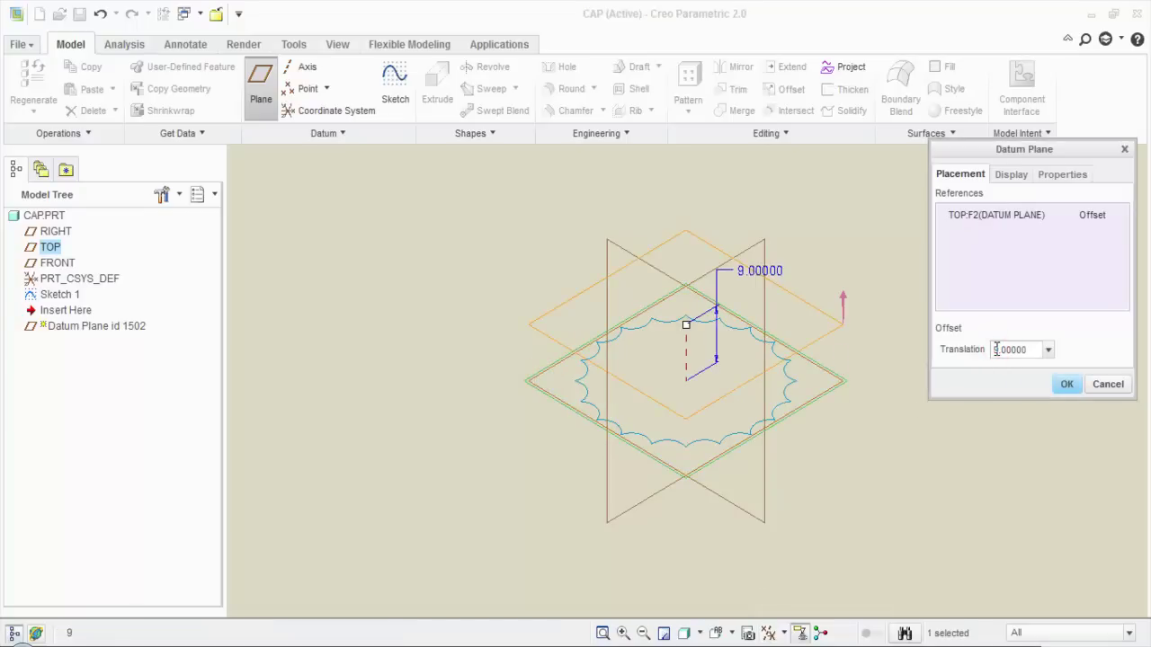
pyautogui.click(1066, 385)
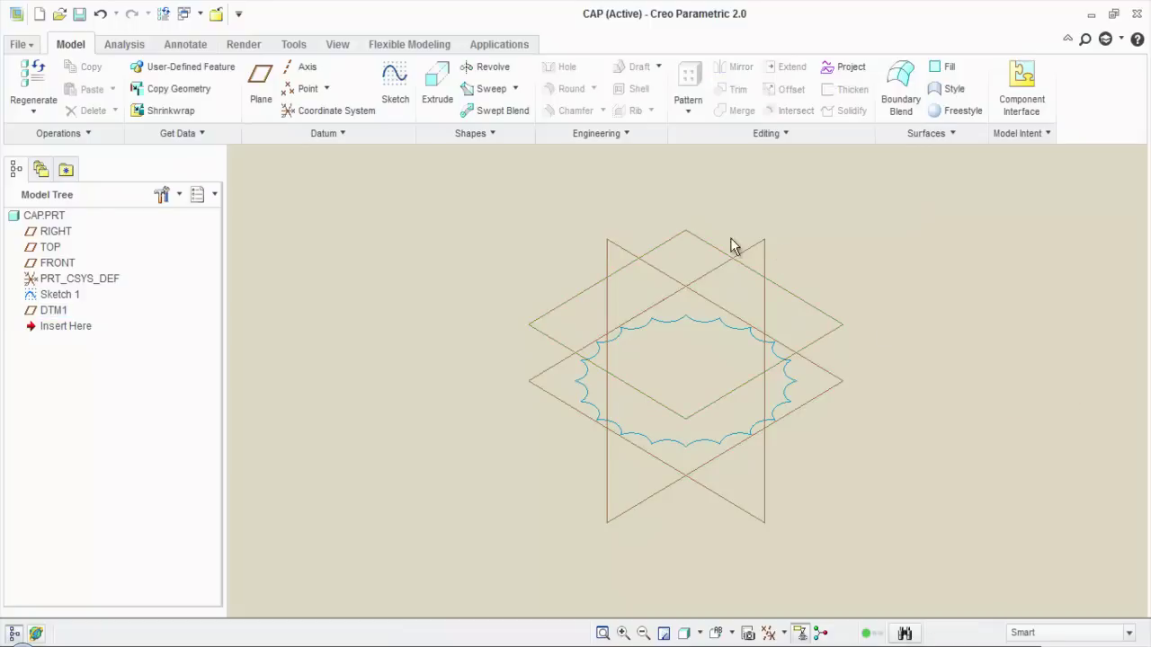
# Start a sketch on the new offset datum plane, orient the view to the sketch plane and hide the datum planes
pyautogui.click(665, 242)
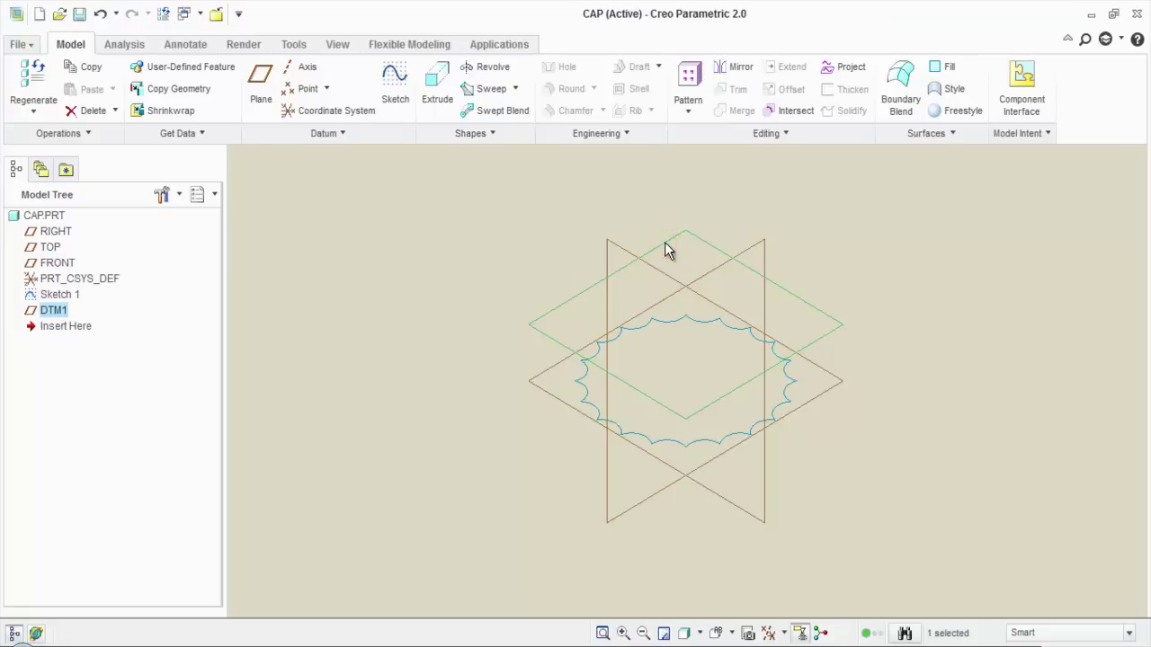
pyautogui.click(395, 100)
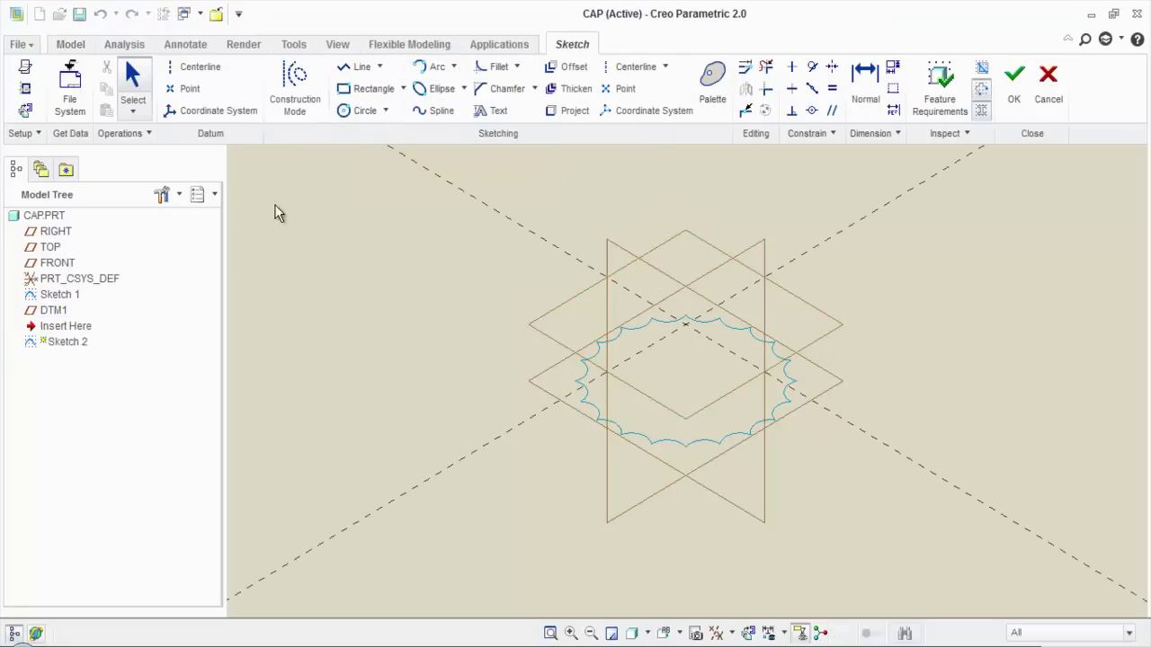
pyautogui.click(25, 110)
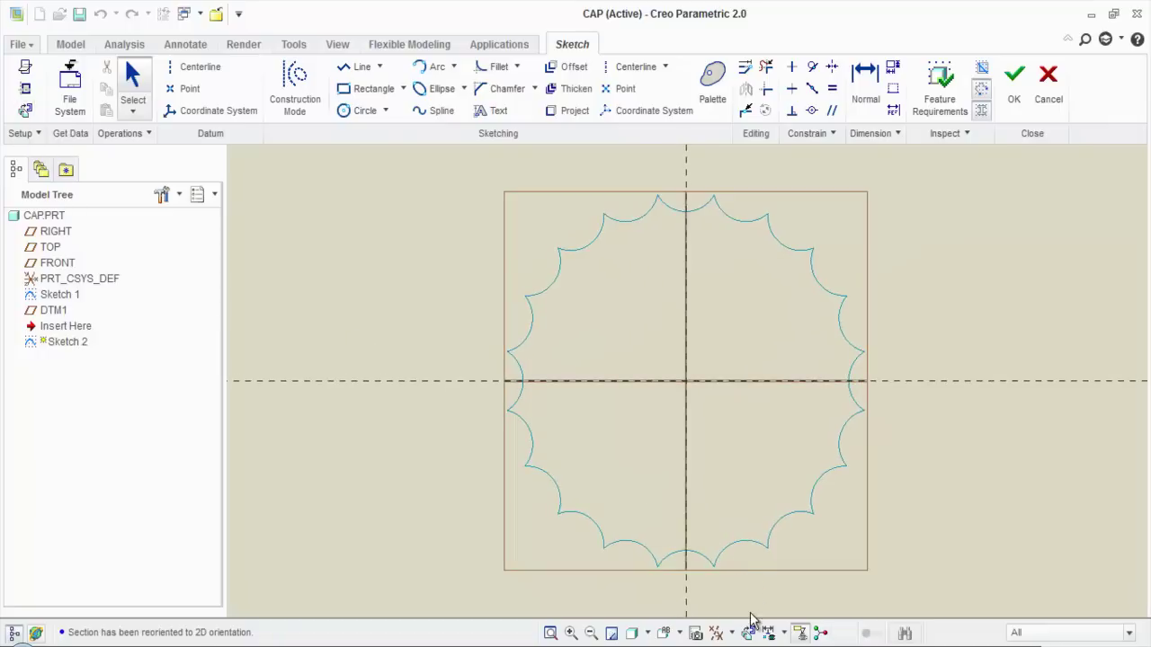
pyautogui.click(733, 634)
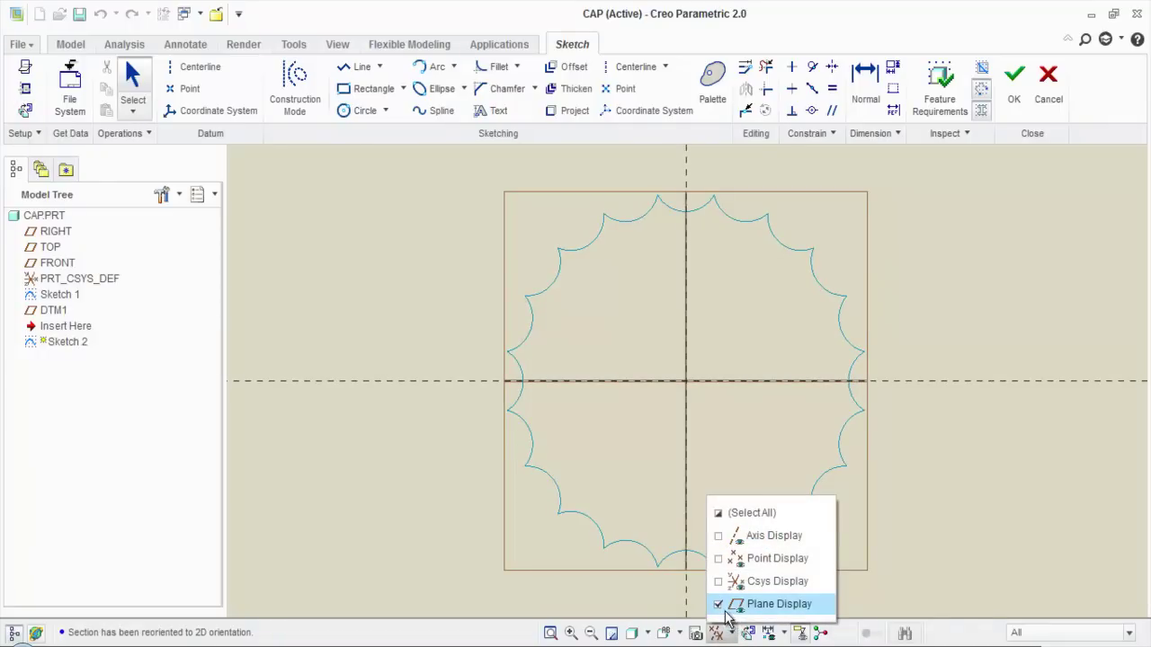
pyautogui.click(718, 604)
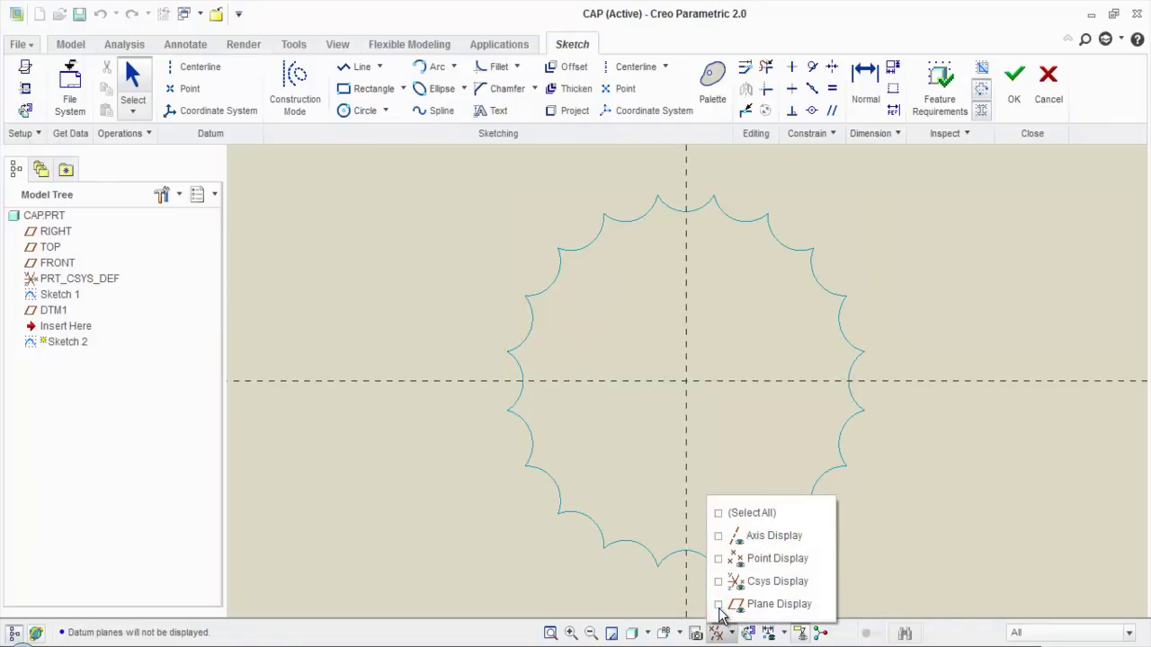
pyautogui.click(870, 558)
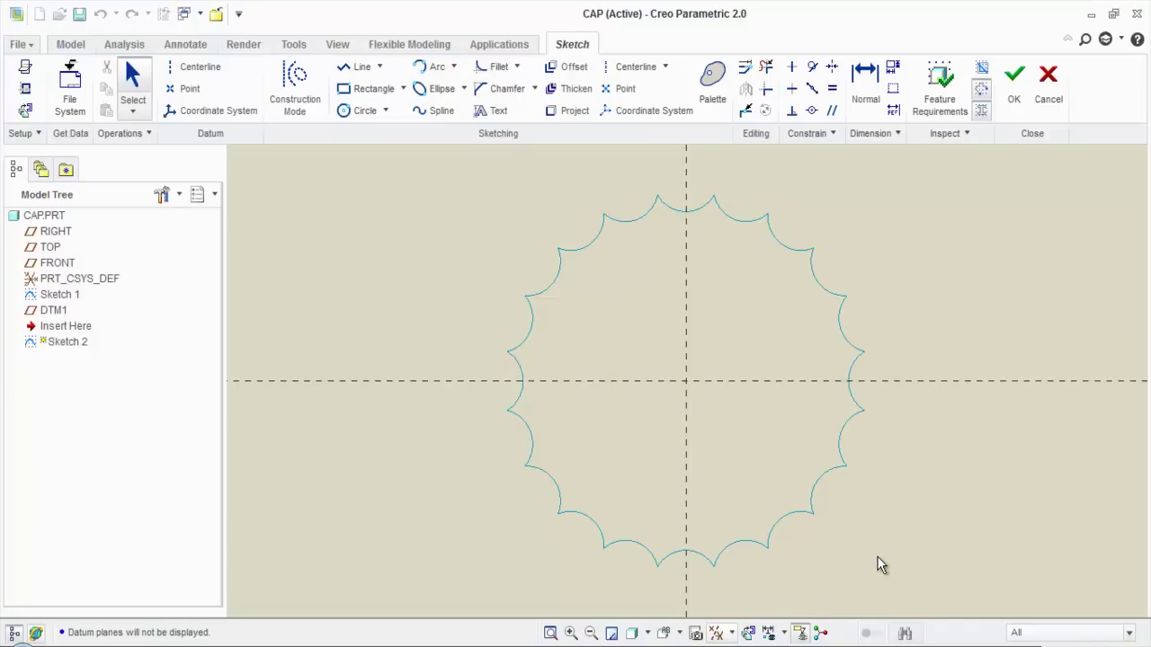
# Draw a circle centred on the intersection of the sketch references and set its diameter to 27 mm
pyautogui.rightClick(877, 556)
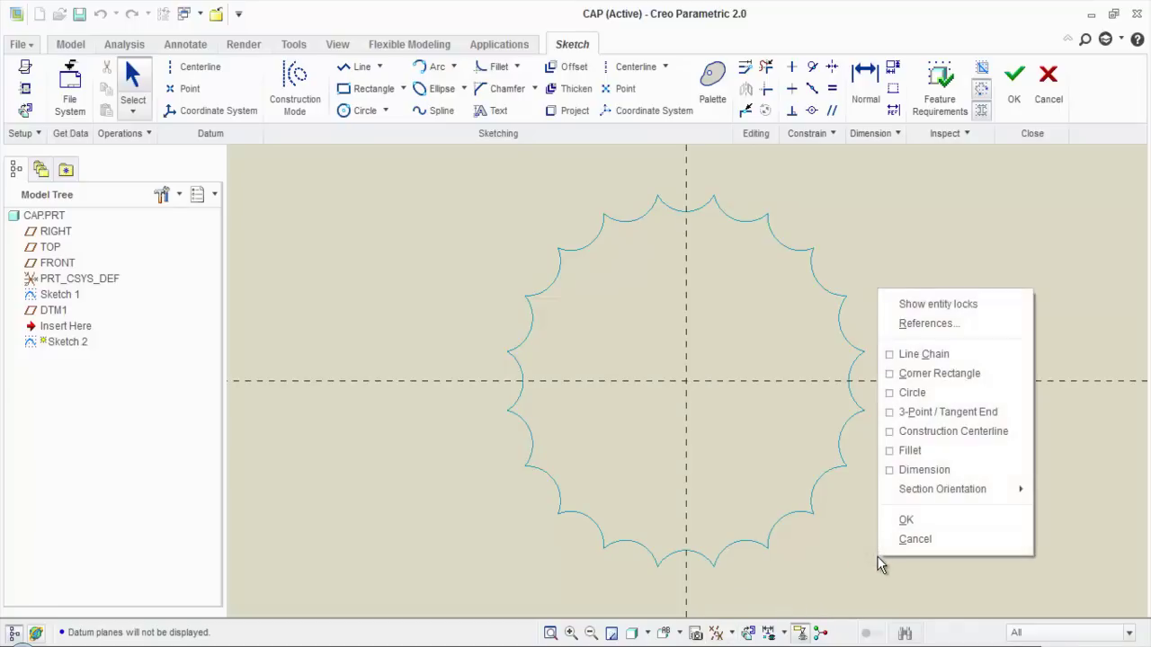
pyautogui.click(890, 394)
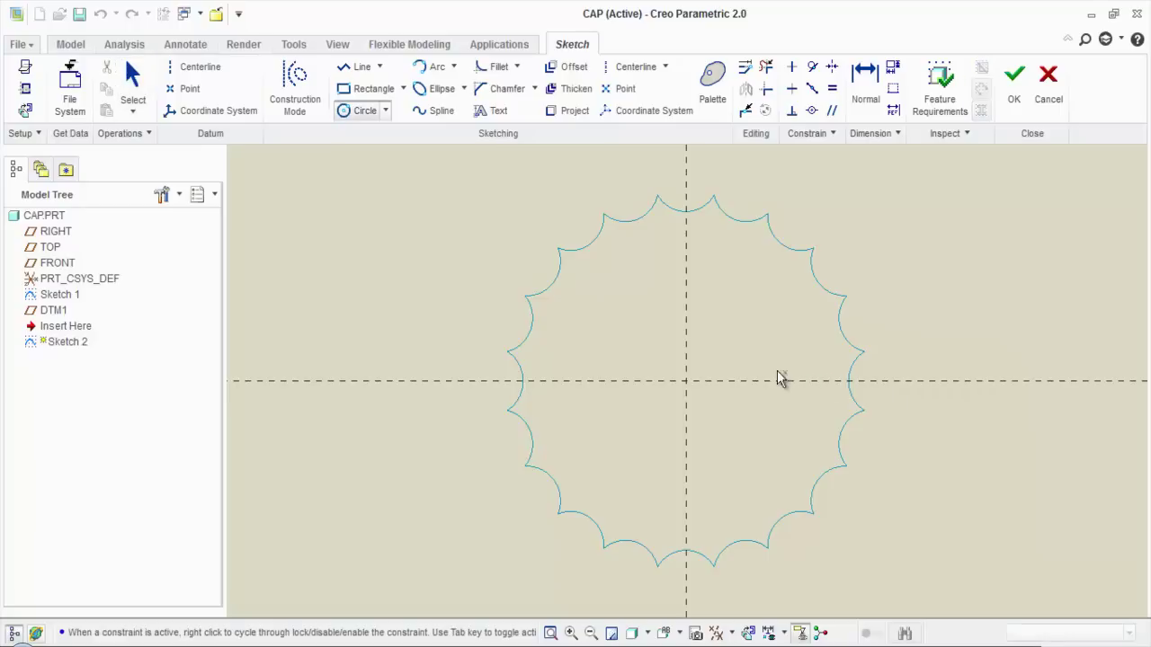
pyautogui.click(685, 381)
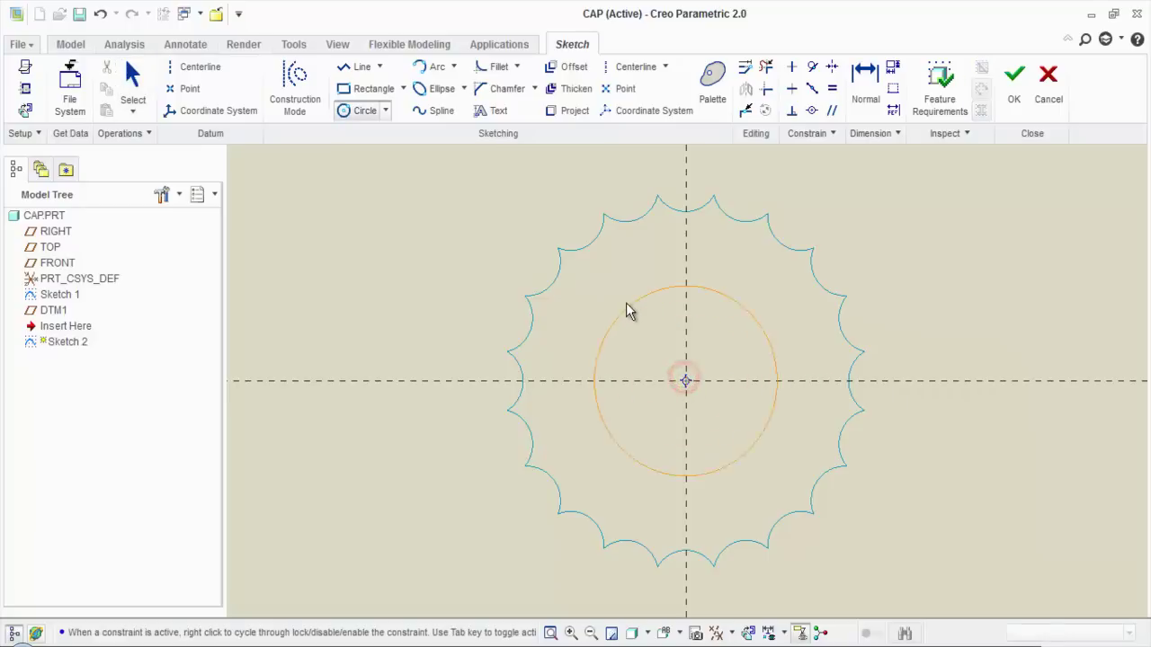
pyautogui.click(610, 275)
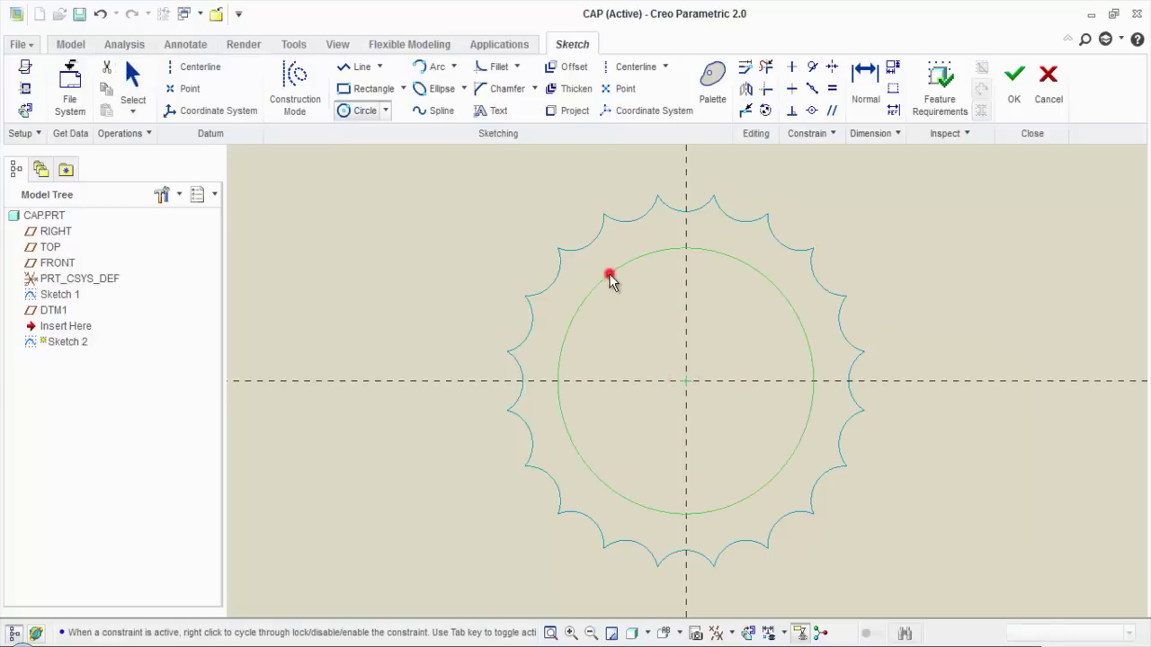
pyautogui.middleClick(605, 328)
pyautogui.doubleClick(507, 260)
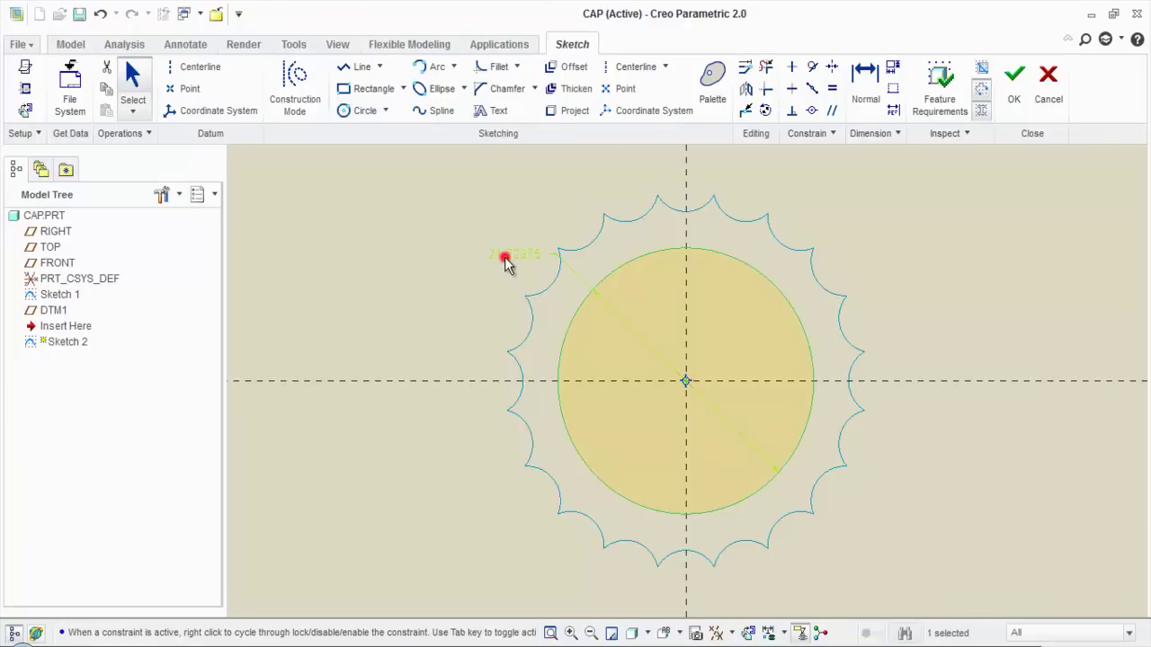
pyautogui.write('27')
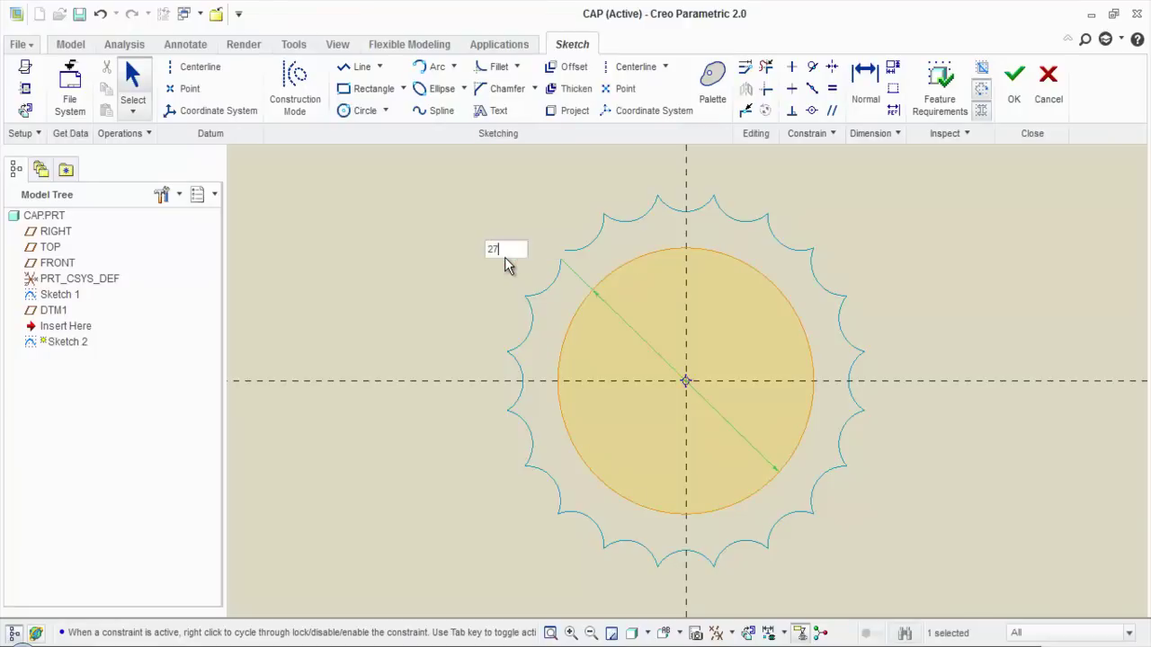
pyautogui.press('Return')
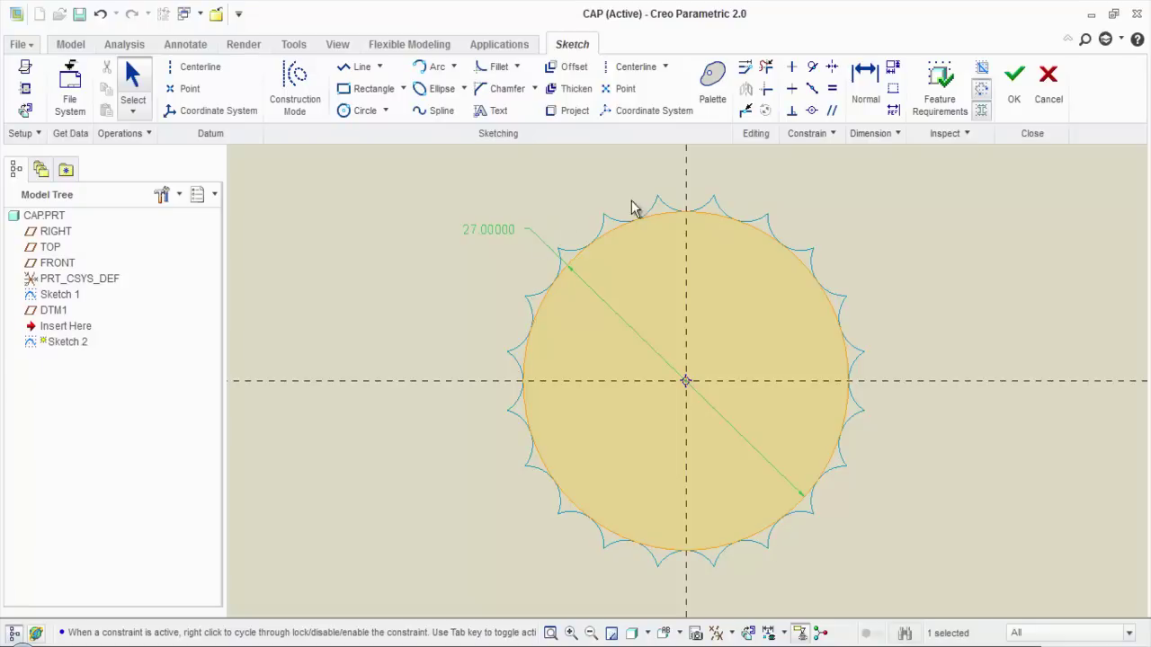
pyautogui.click(805, 198)
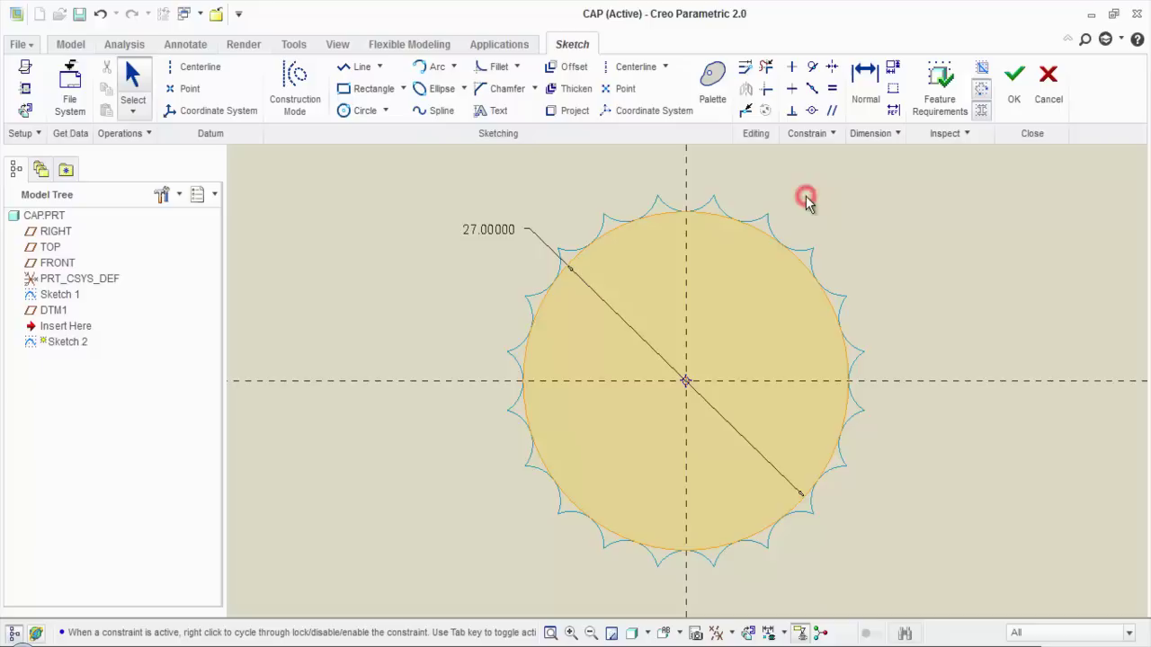
# Divide the circle at its four intersections with the vertical and horizontal reference lines and finish the sketch
pyautogui.click(745, 112)
pyautogui.click(686, 213)
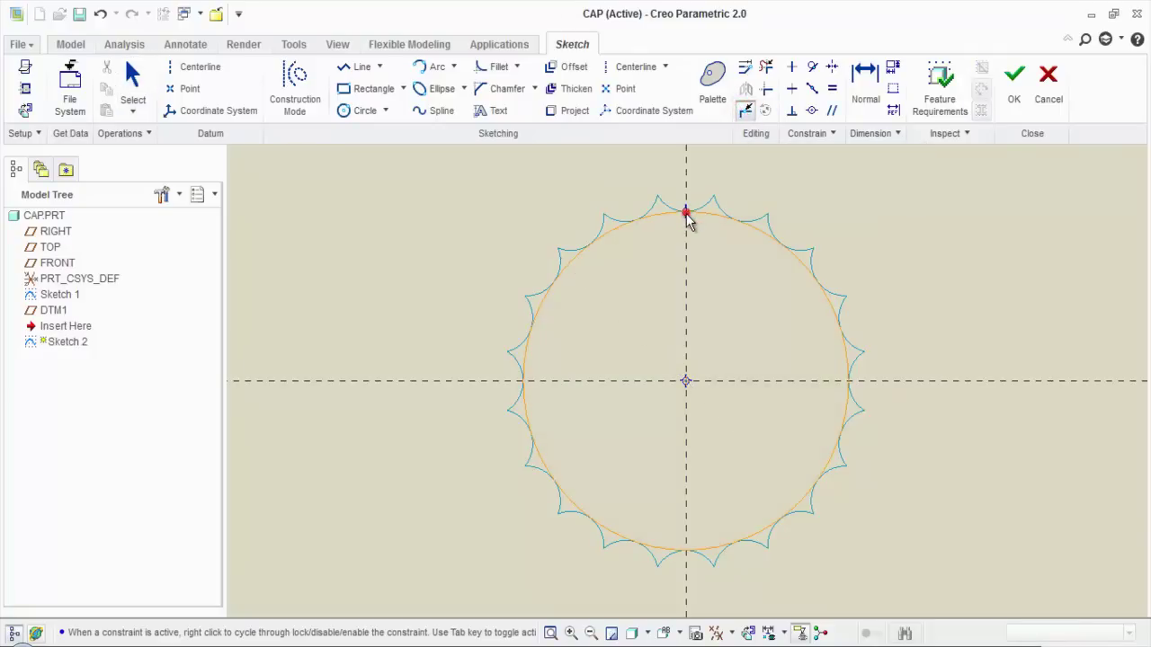
pyautogui.click(687, 552)
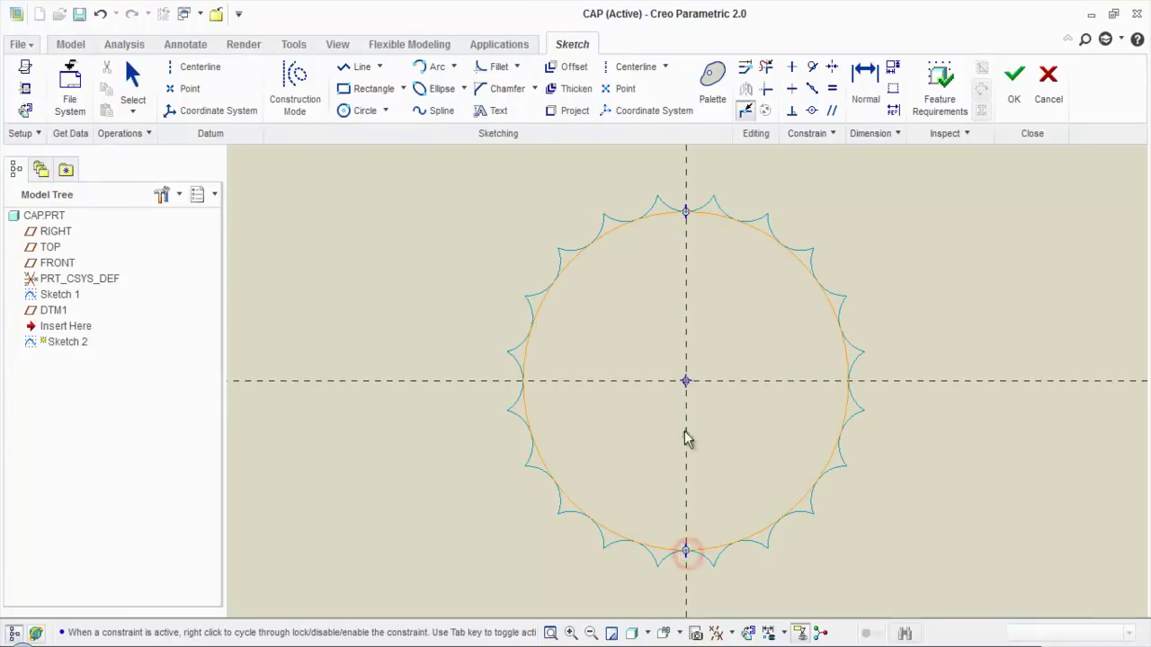
pyautogui.click(526, 381)
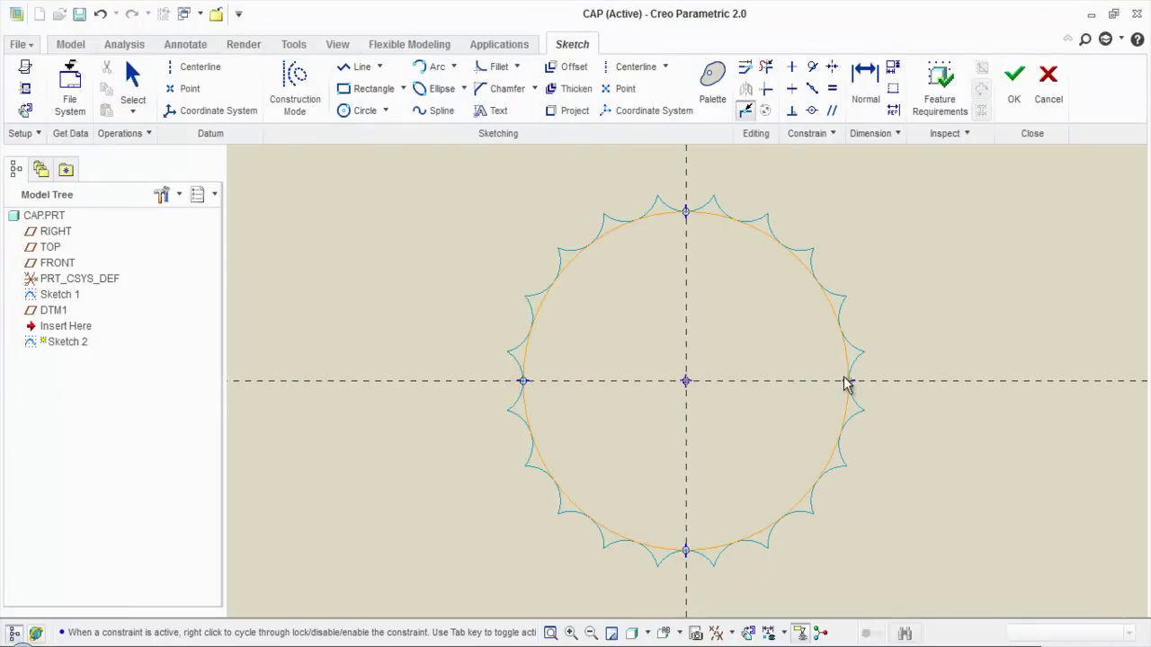
pyautogui.click(849, 381)
pyautogui.middleClick(912, 320)
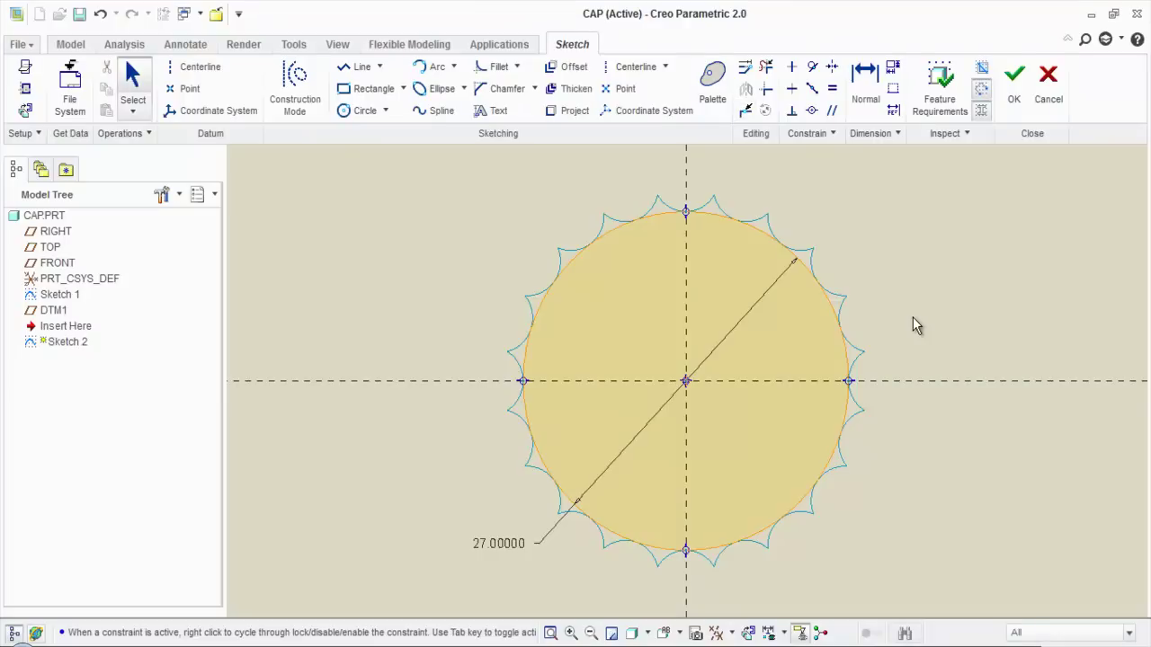
pyautogui.click(1015, 113)
pyautogui.click(921, 244)
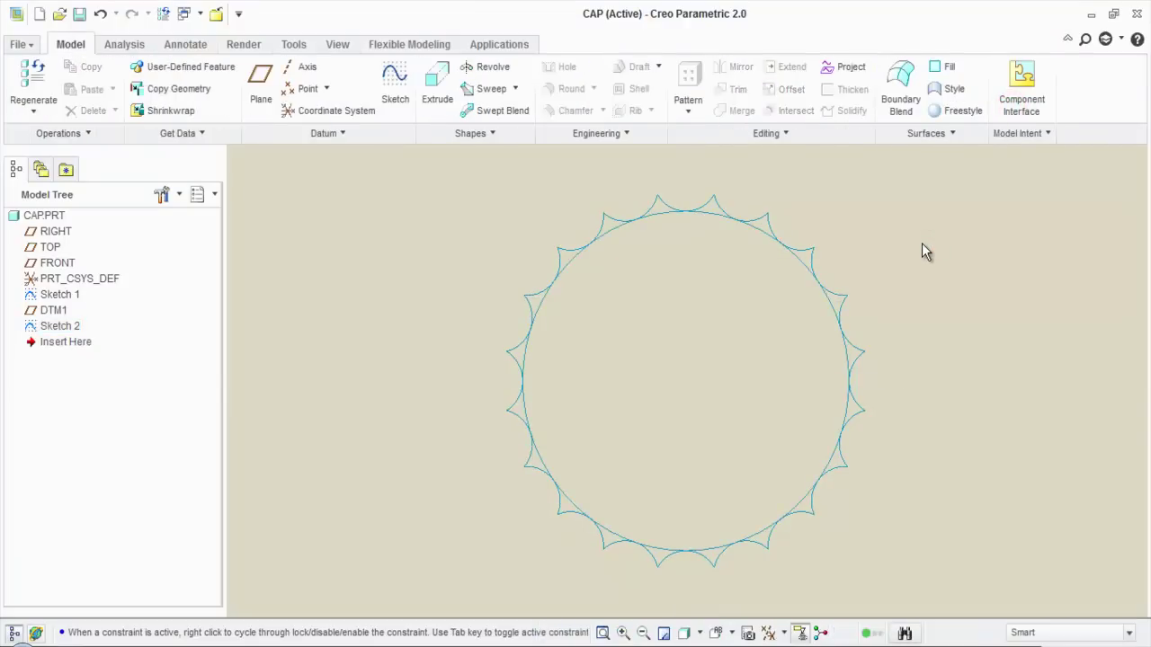
pyautogui.click(910, 216)
# Return to the default orientation, show the datum planes and start a sketch on the FRONT plane
pyautogui.hotkey('ctrl', 'd')
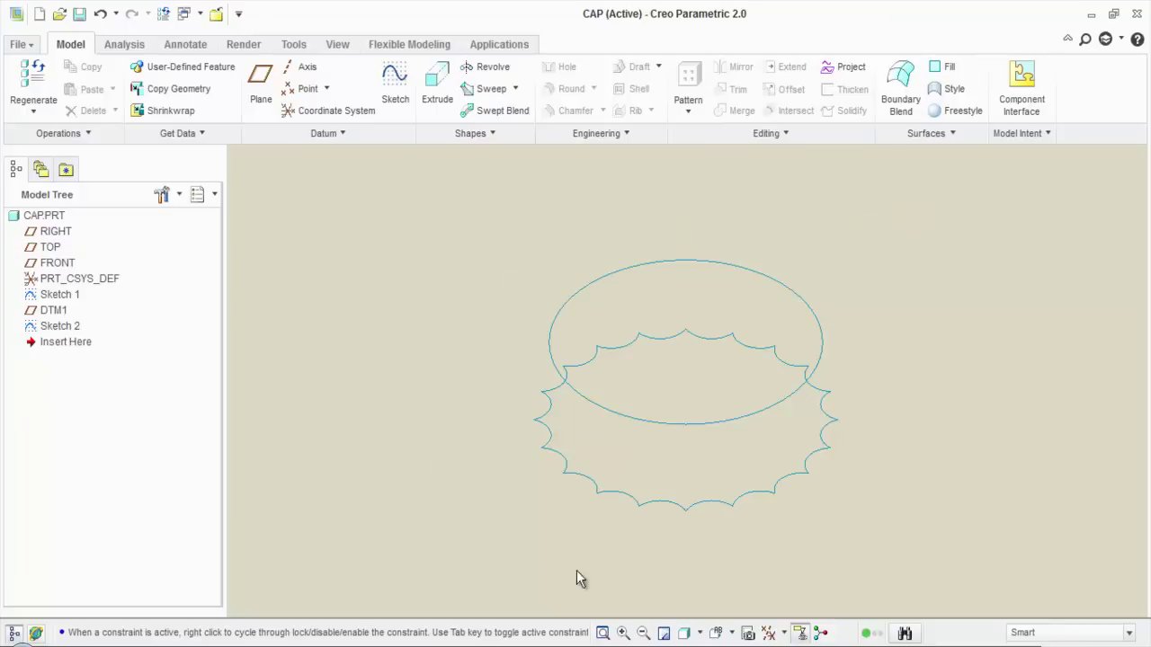
pyautogui.click(769, 633)
pyautogui.click(783, 605)
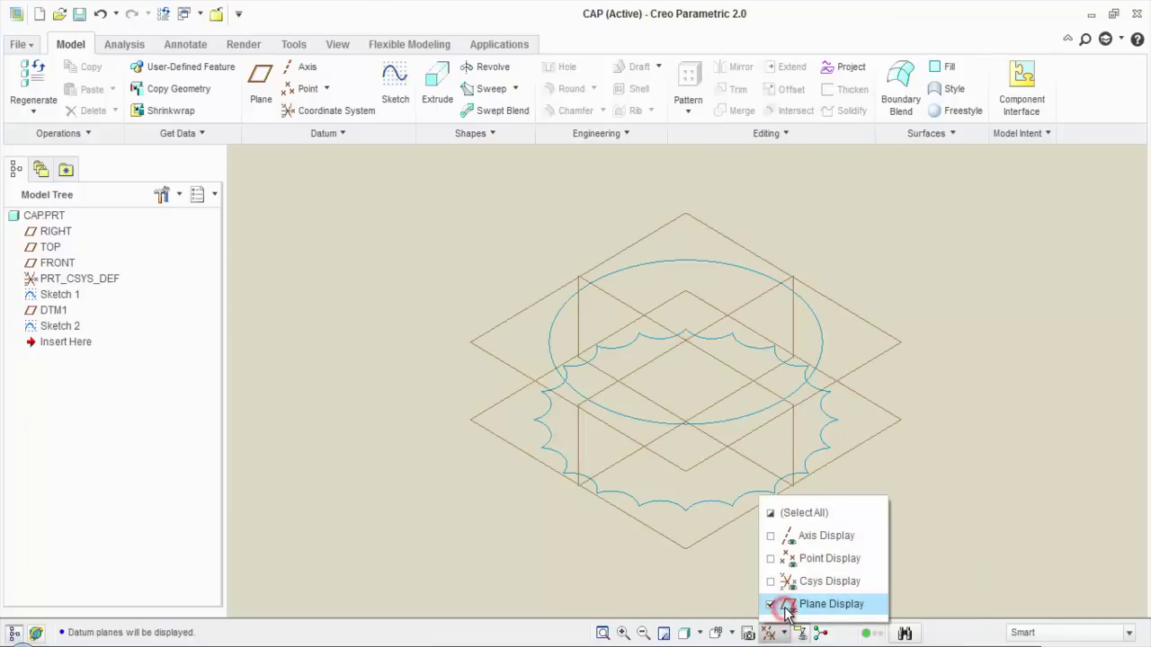
pyautogui.click(586, 281)
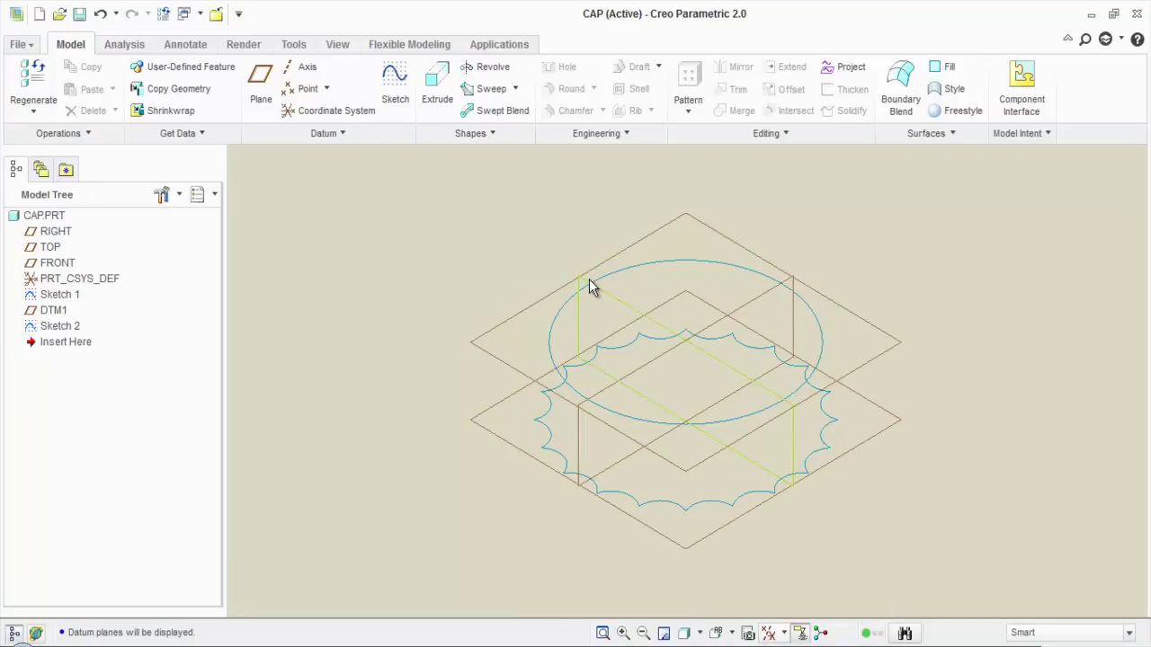
pyautogui.click(589, 280)
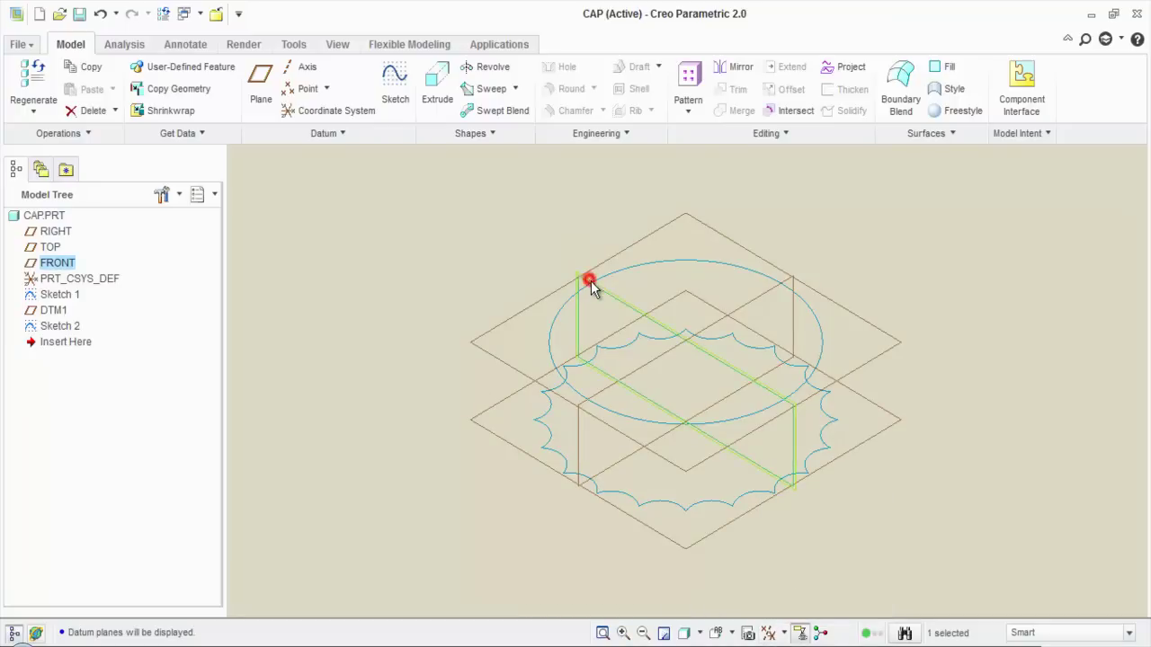
pyautogui.click(397, 101)
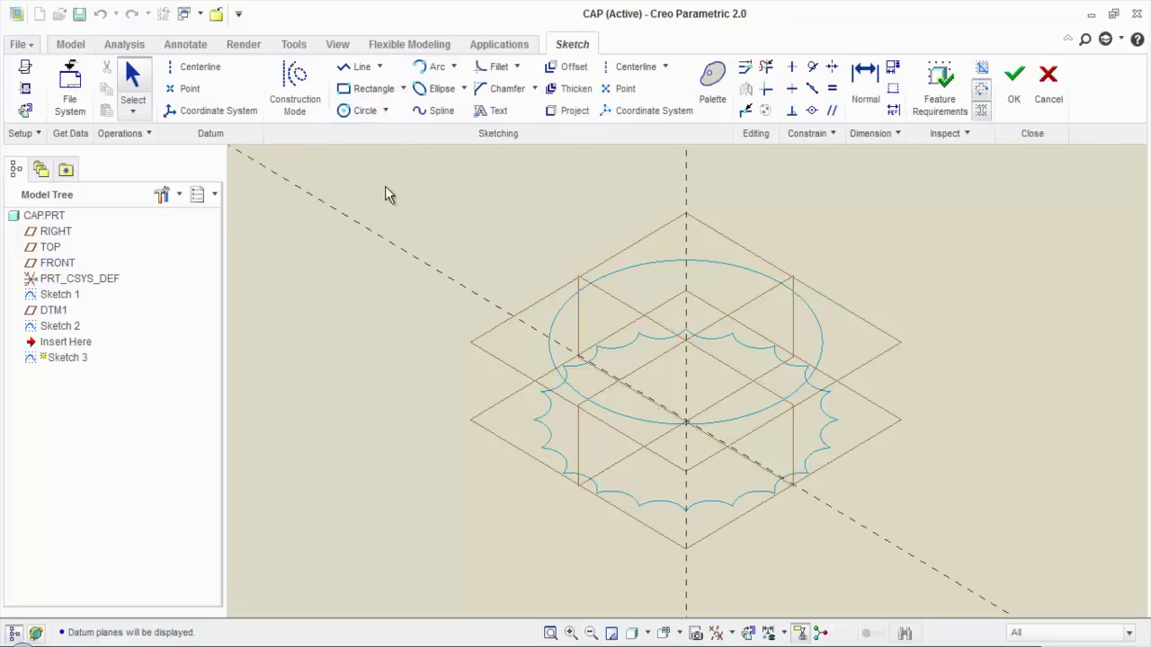
# Add the upper circle's two division points on the FRONT plane as sketch references
pyautogui.click(322, 354)
pyautogui.scroll(-2, 631, 303)
pyautogui.scroll(-2, 621, 319)
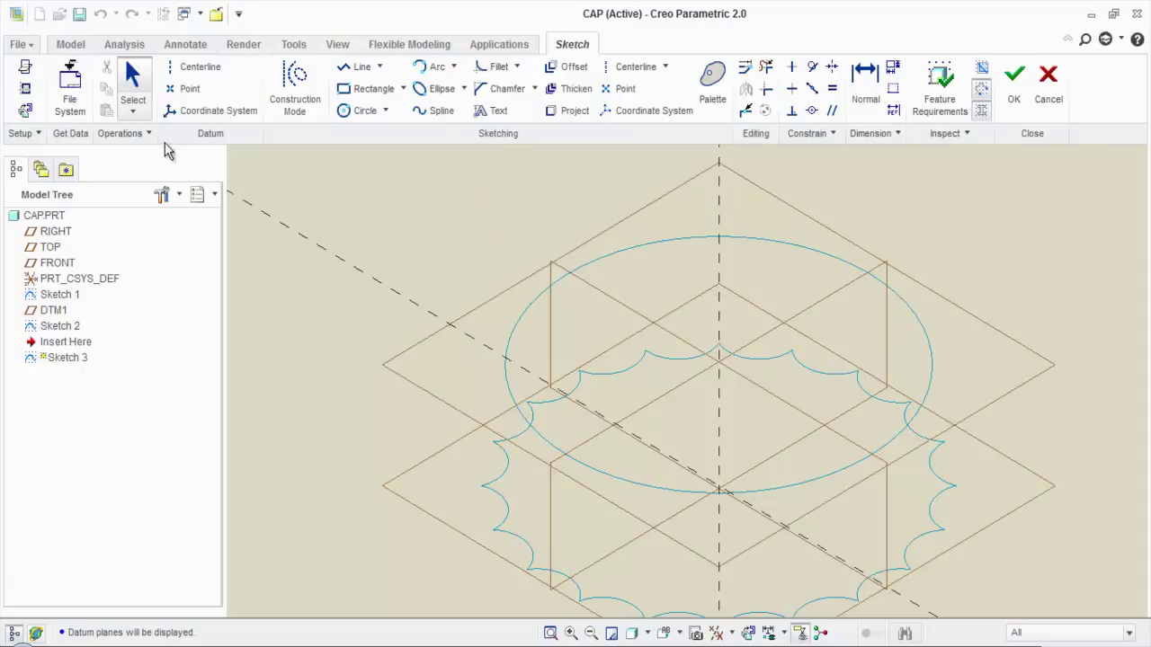
pyautogui.click(28, 93)
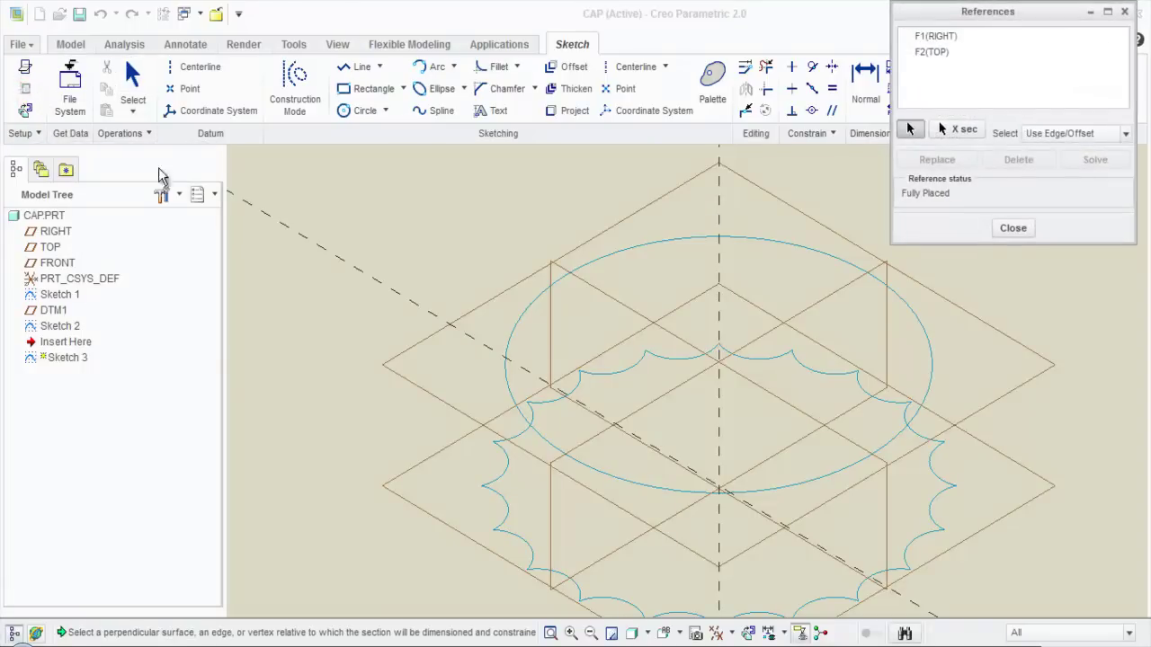
pyautogui.click(570, 273)
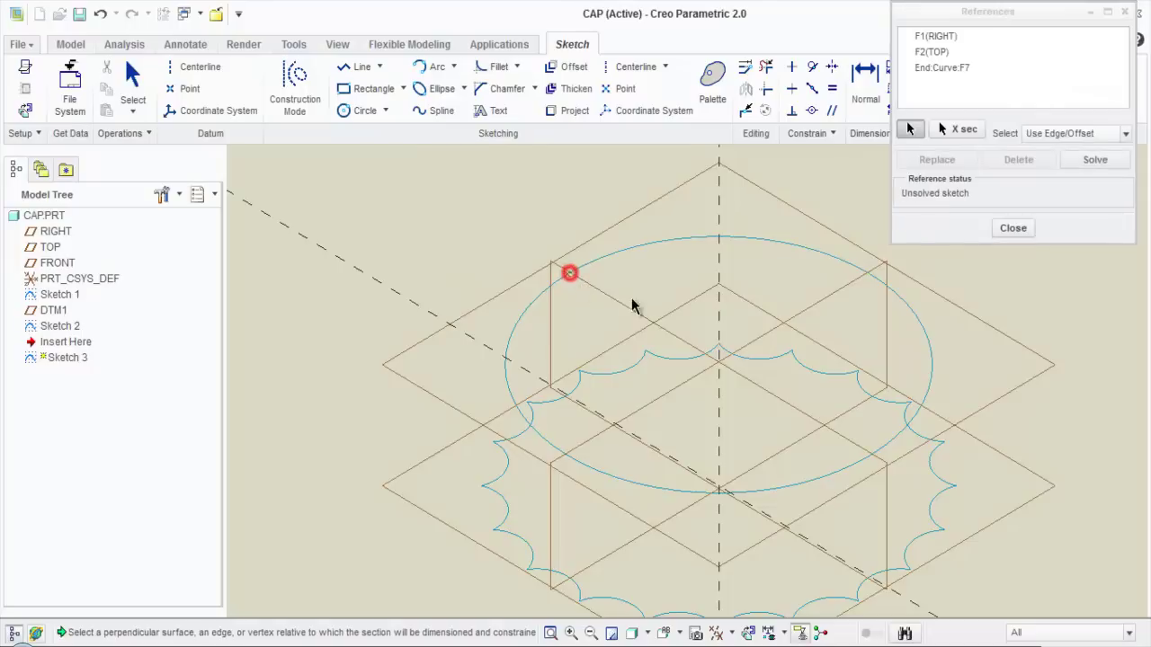
pyautogui.click(873, 458)
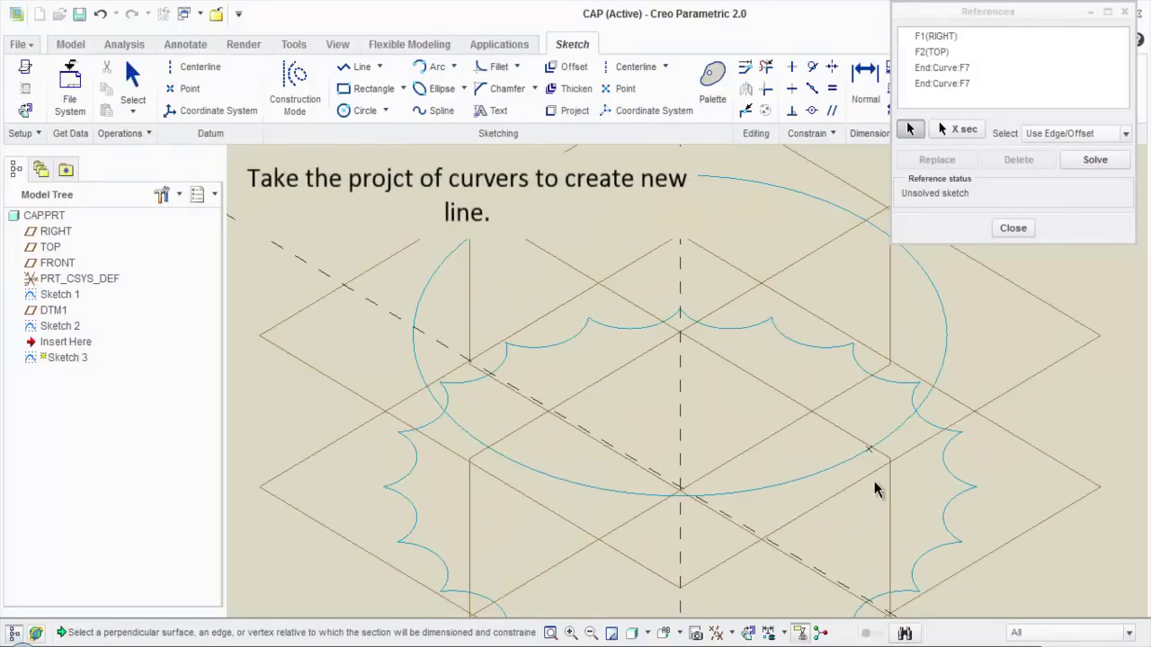
pyautogui.click(1016, 226)
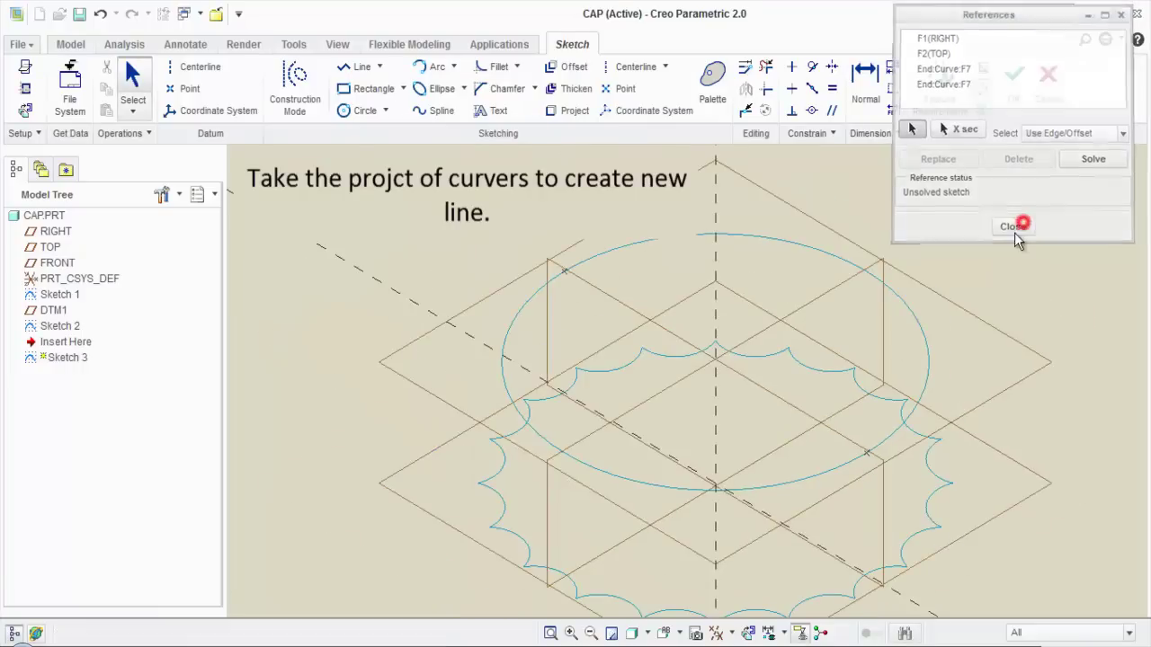
# Project the scalloped profile's two opposite arcs that cross the FRONT plane into the sketch as single edges
pyautogui.click(568, 112)
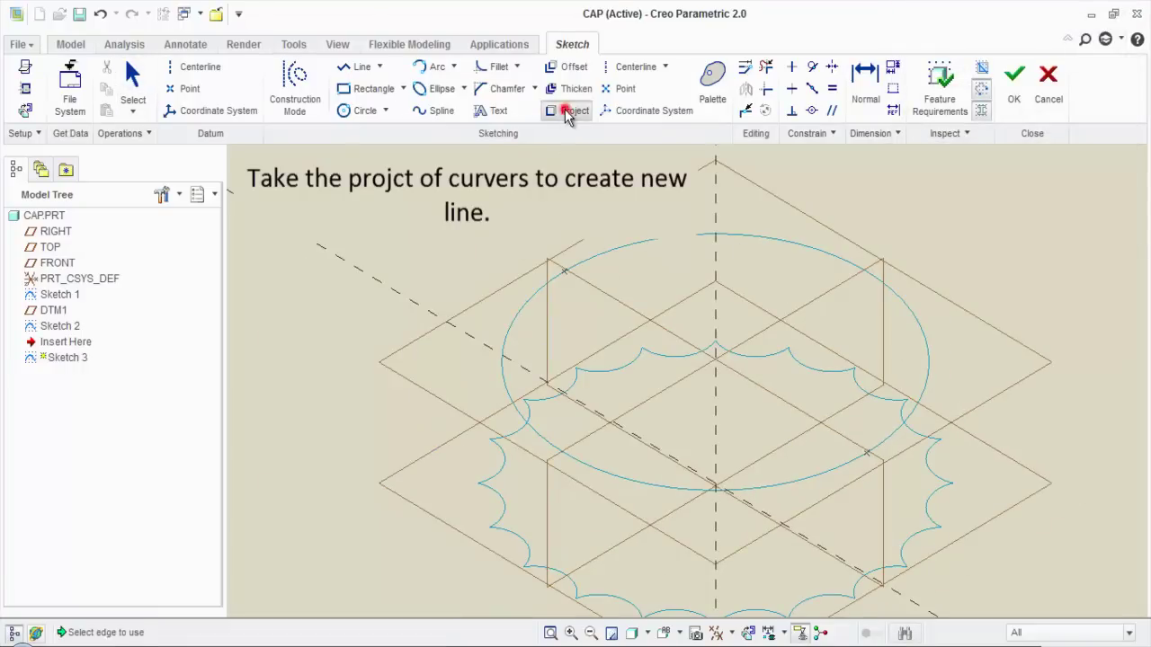
pyautogui.click(575, 382)
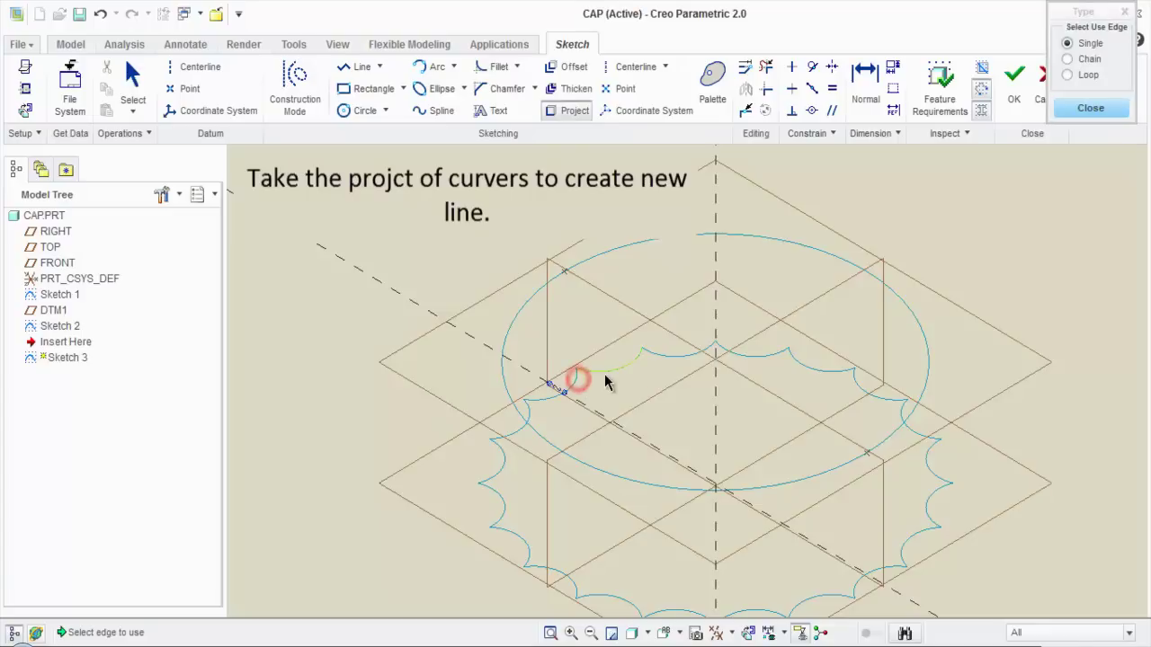
pyautogui.click(1086, 108)
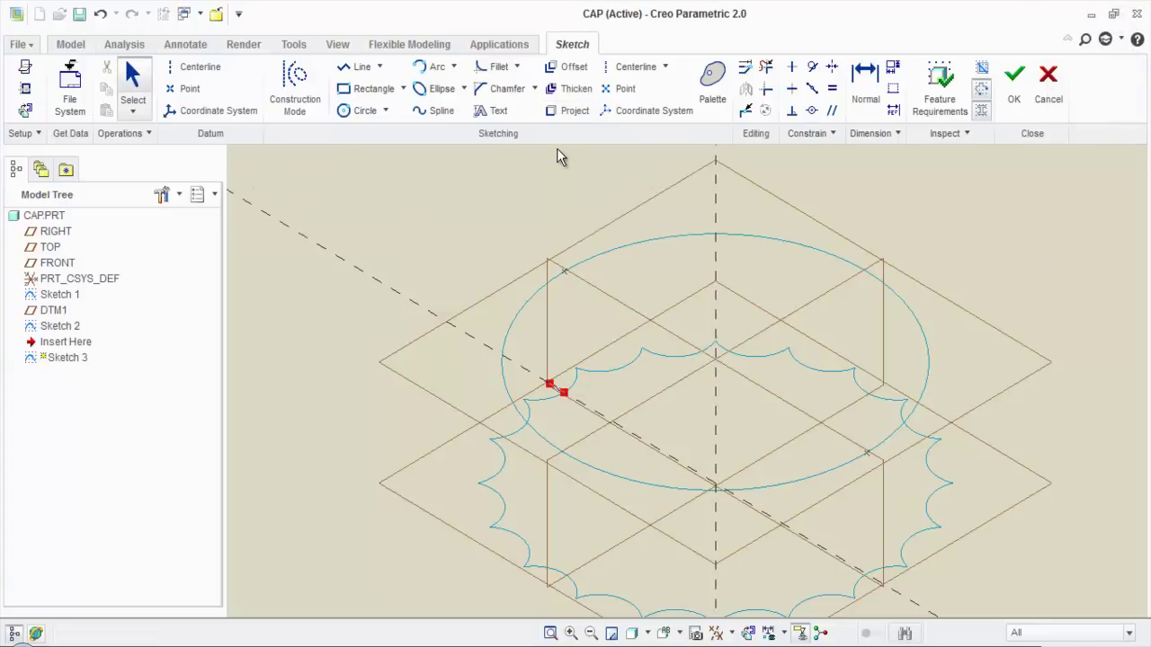
pyautogui.click(569, 112)
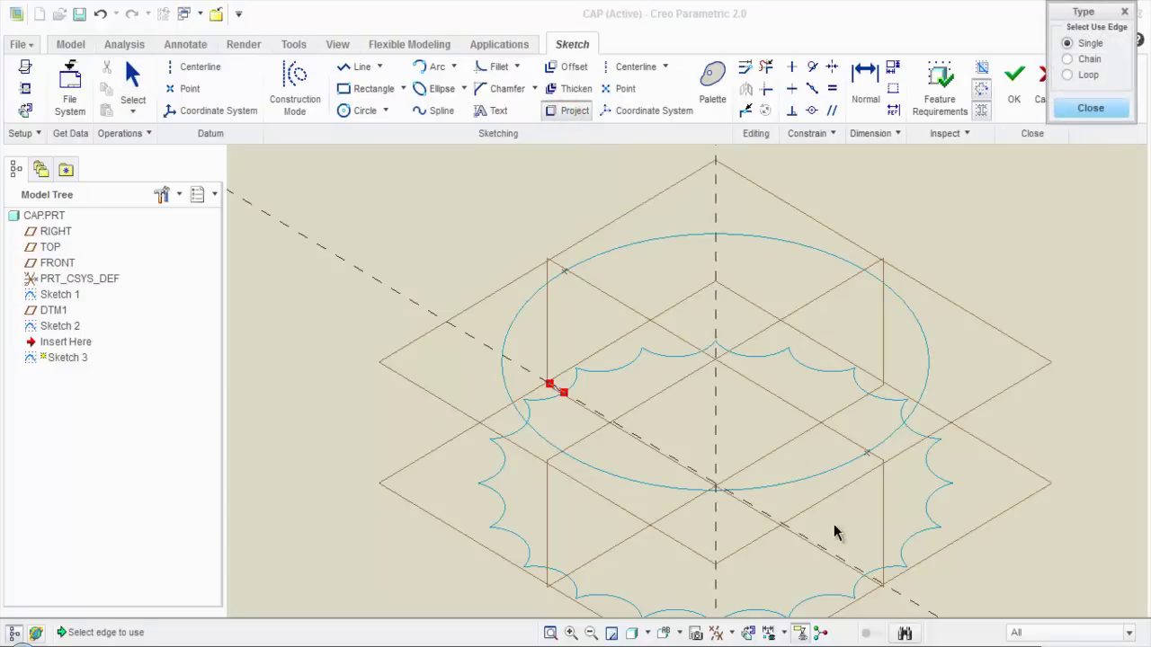
pyautogui.click(877, 580)
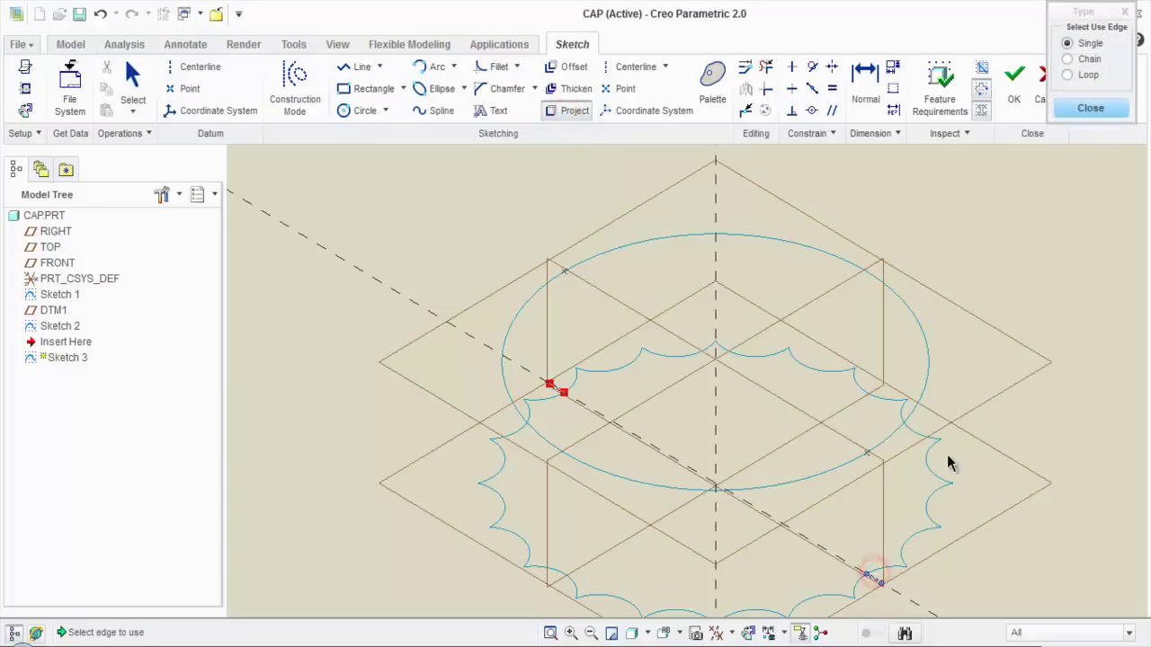
pyautogui.click(1090, 108)
pyautogui.click(979, 358)
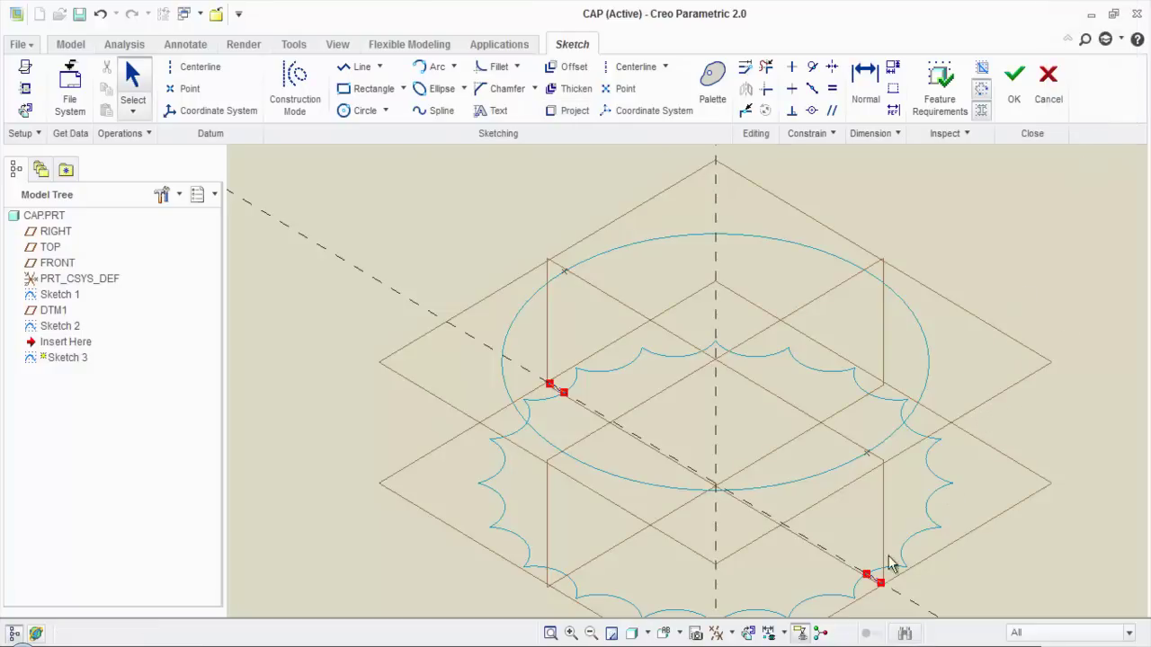
# Draw a vertical line from the circle's near reference point down to the inner end of the near projected segment
pyautogui.scroll(-2, 879, 592)
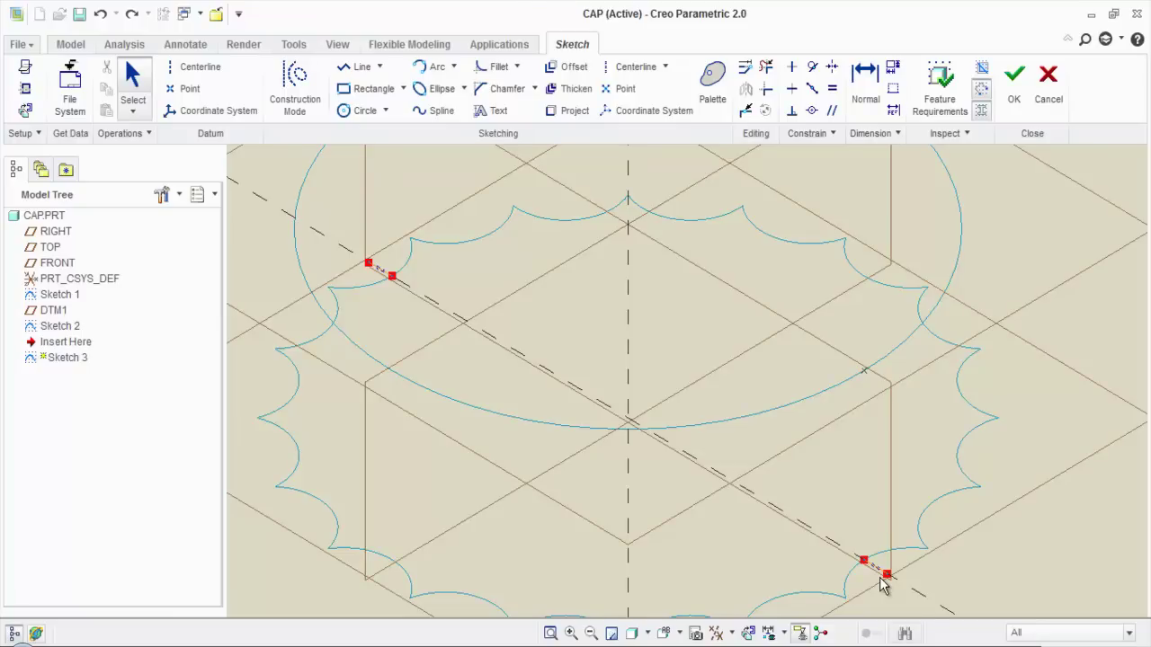
pyautogui.scroll(1, 881, 584)
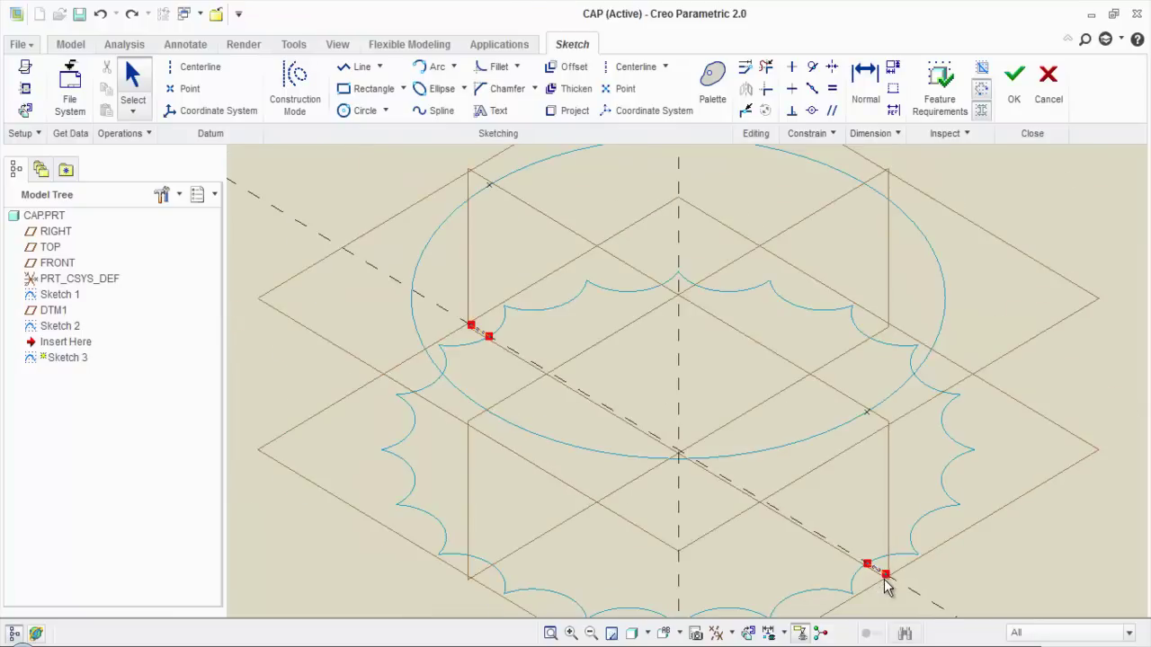
pyautogui.rightClick(924, 453)
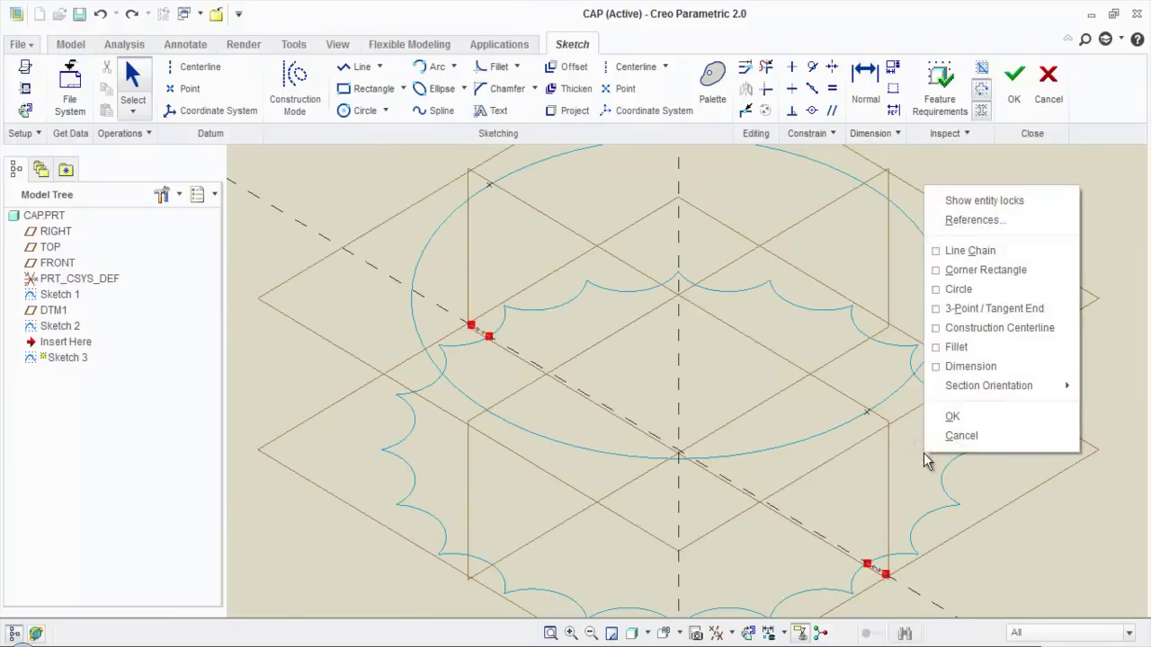
pyautogui.click(979, 254)
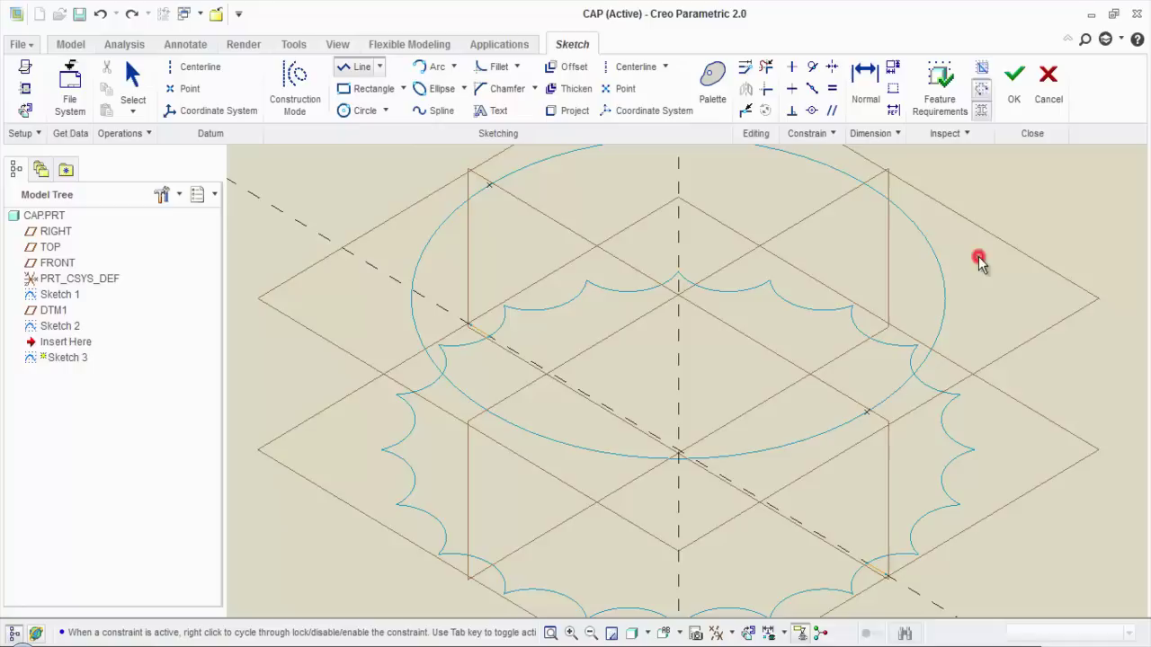
pyautogui.click(866, 413)
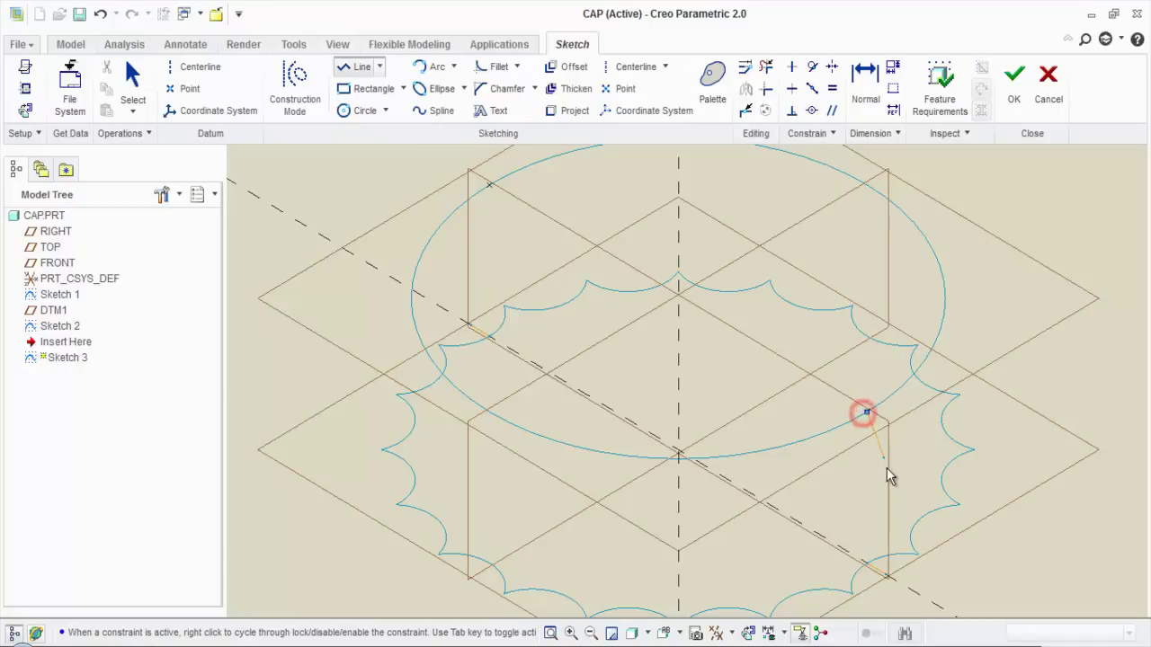
pyautogui.click(867, 563)
pyautogui.middleClick(917, 534)
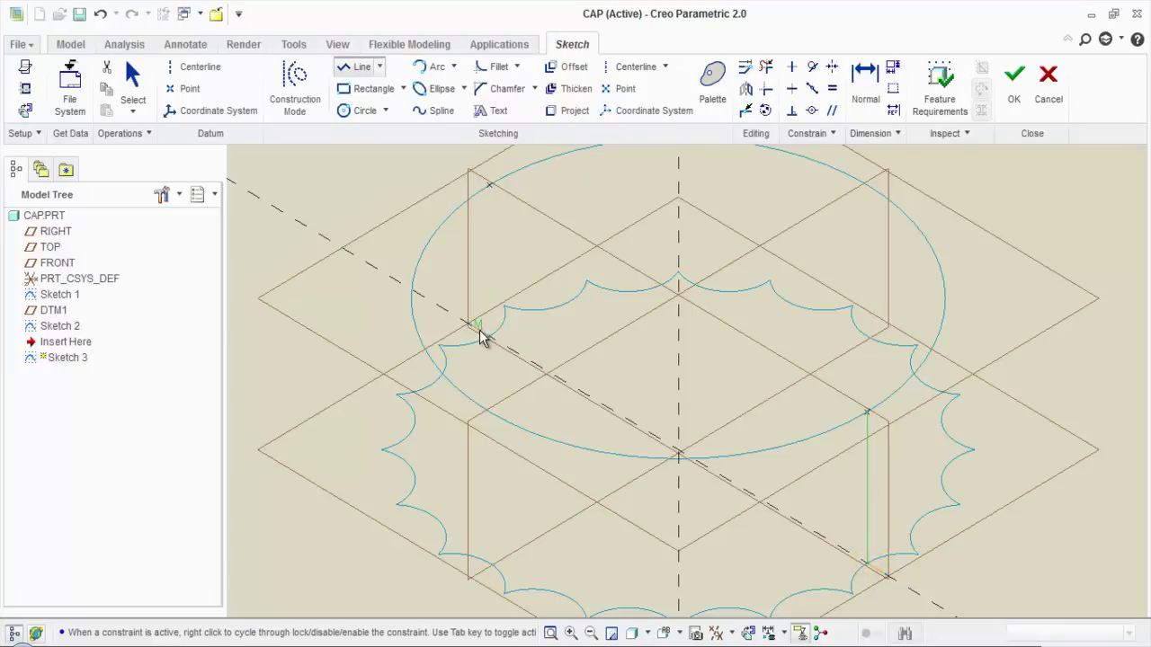
# Draw a second vertical line from the inner end of the far projected segment up to the circle's far reference point
pyautogui.scroll(-3, 489, 341)
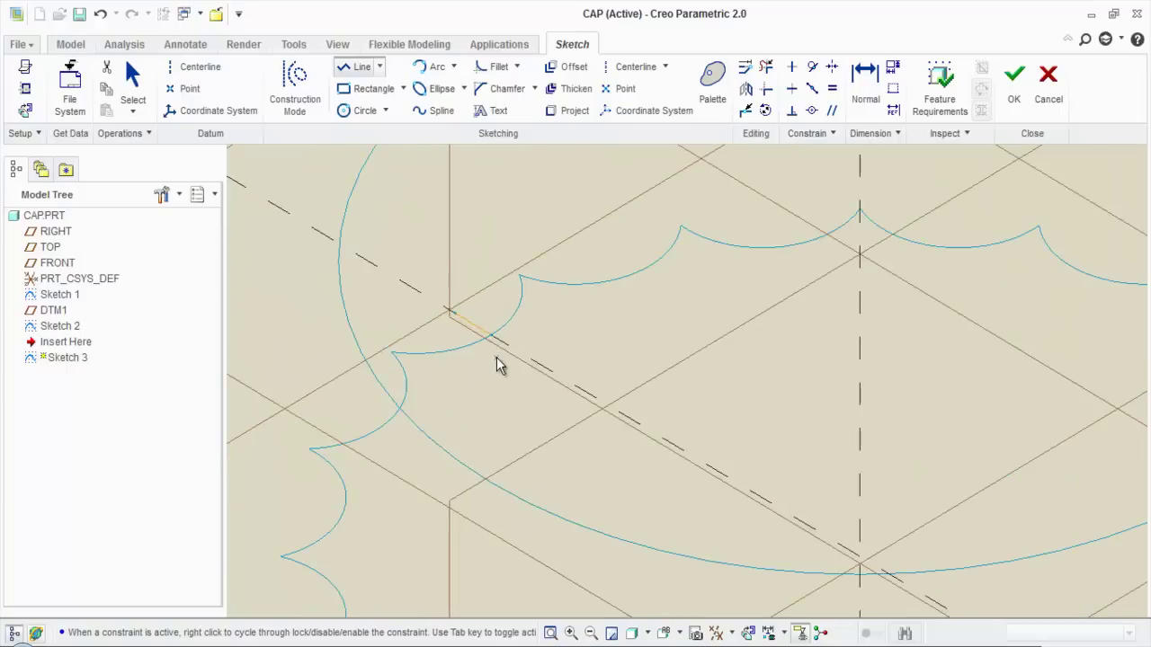
pyautogui.click(493, 338)
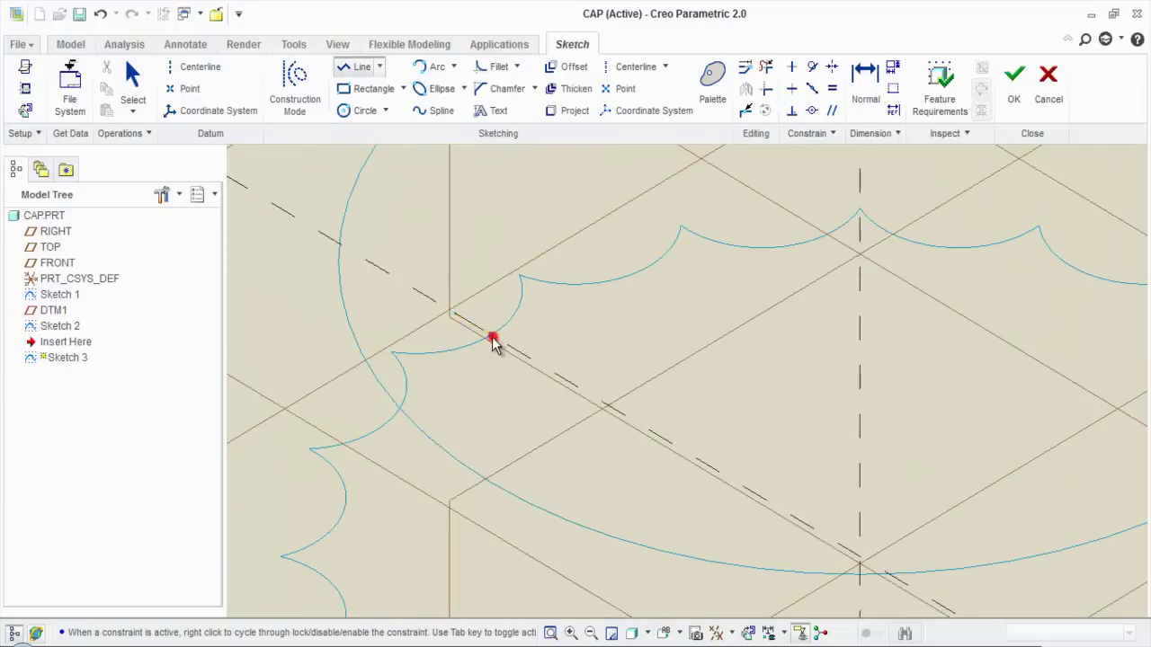
pyautogui.scroll(3, 516, 457)
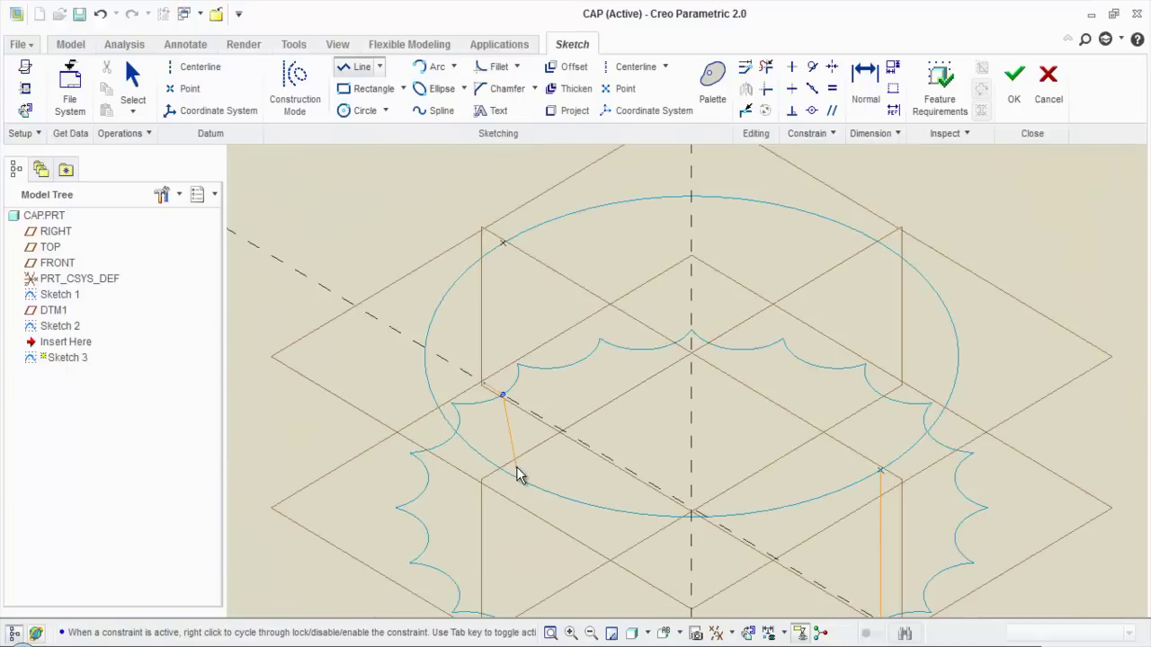
pyautogui.click(502, 238)
pyautogui.middleClick(531, 297)
pyautogui.middleClick(532, 298)
pyautogui.scroll(1, 534, 367)
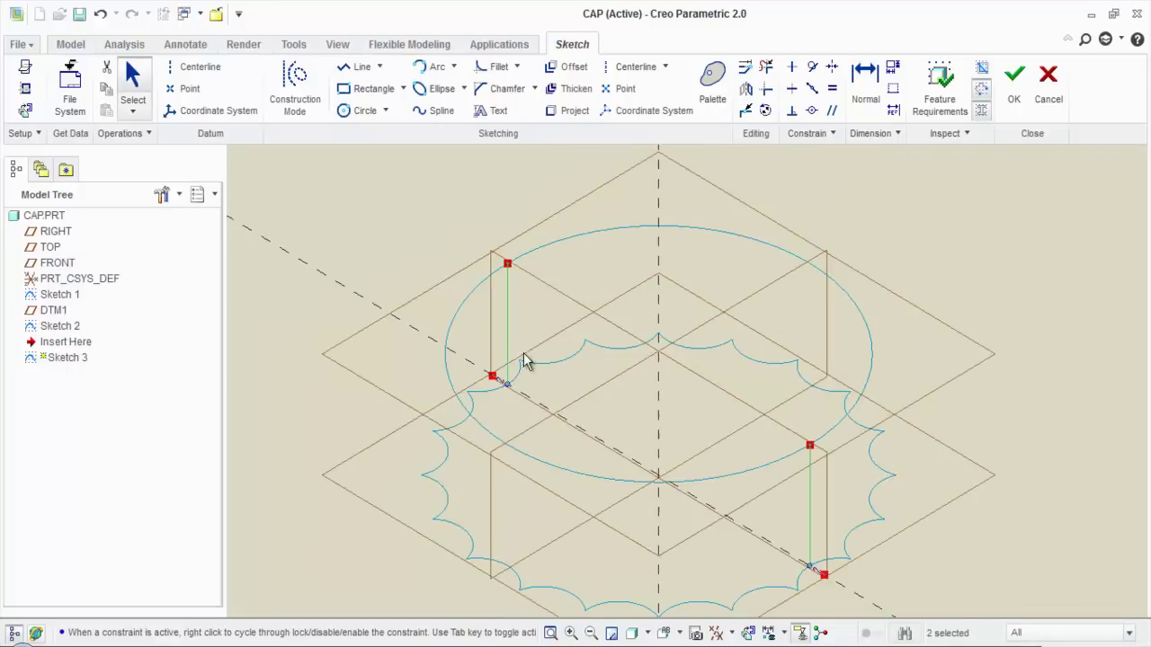
# Delete the short projected segment at the foot of the near vertical line
pyautogui.scroll(-5, 822, 581)
pyautogui.scroll(-1, 872, 600)
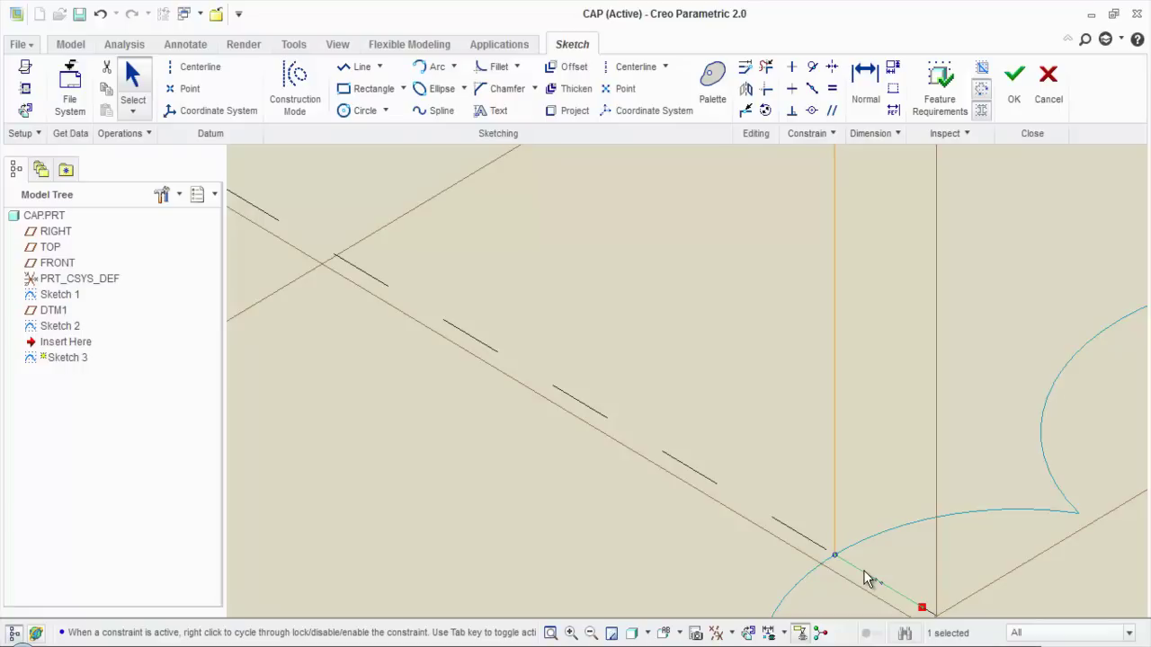
pyautogui.rightClick(863, 576)
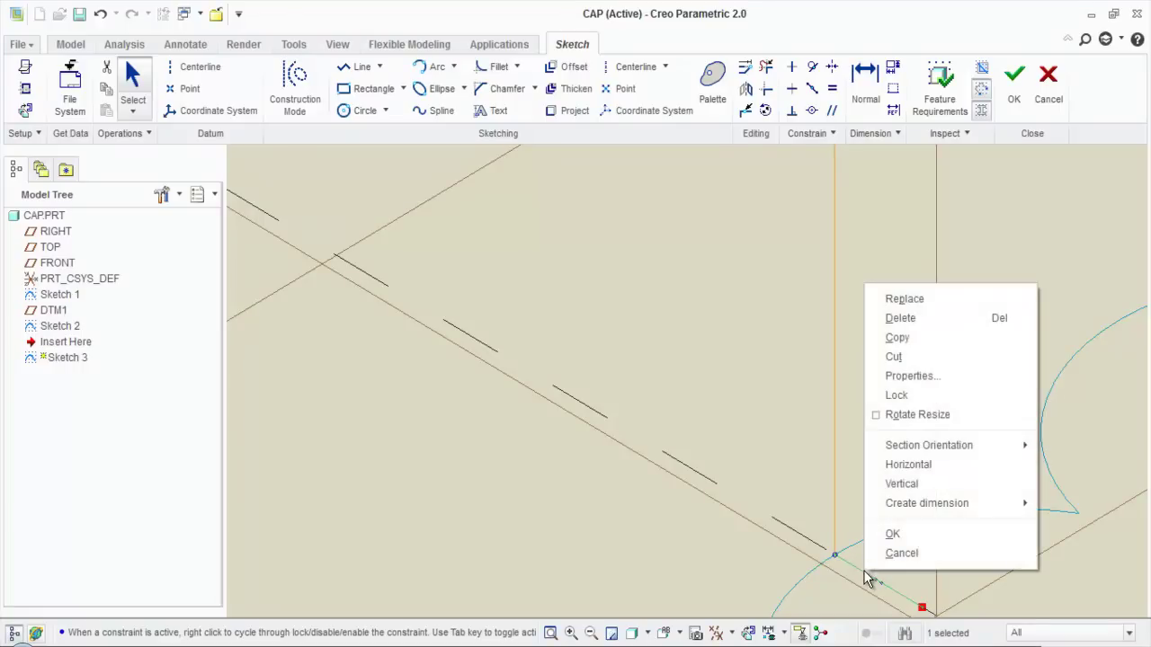
pyautogui.click(898, 321)
# Delete the short projected segment at the foot of the far vertical line, leaving only the two vertical lines
pyautogui.scroll(4, 941, 591)
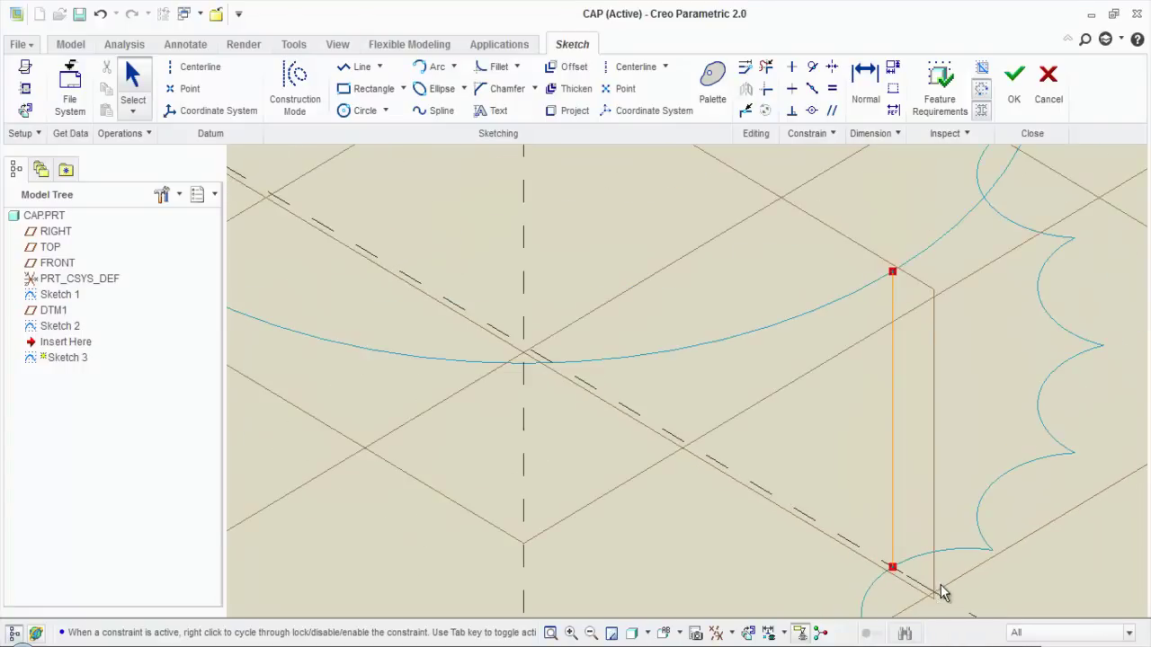
pyautogui.scroll(1, 940, 590)
pyautogui.scroll(-6, 531, 346)
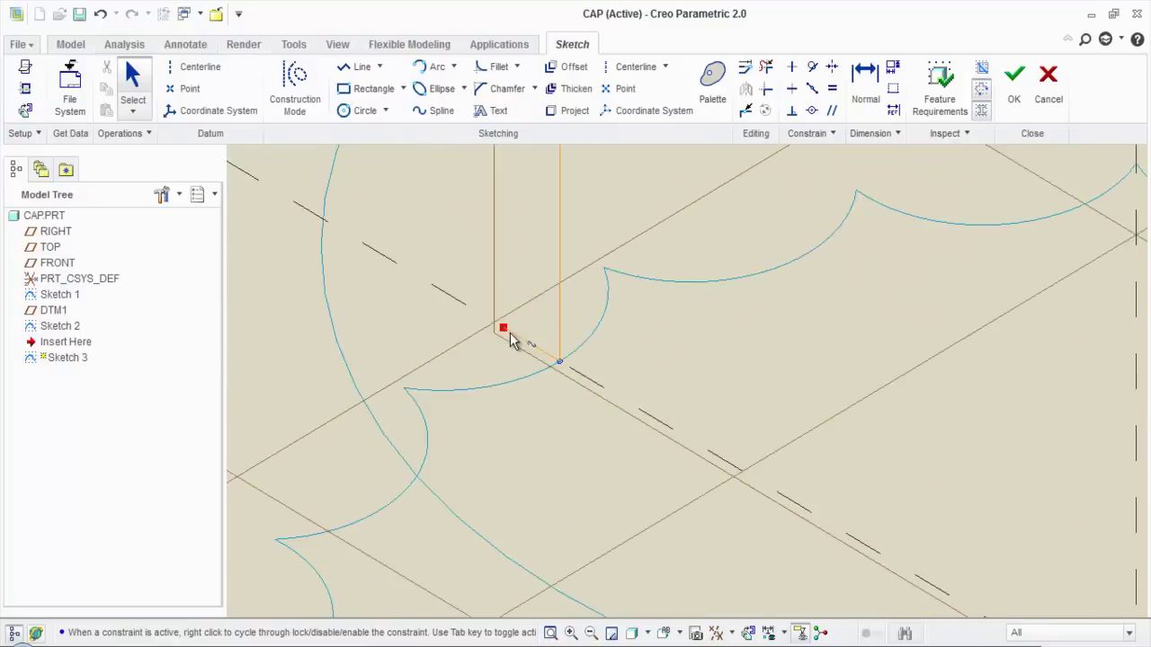
pyautogui.click(512, 339)
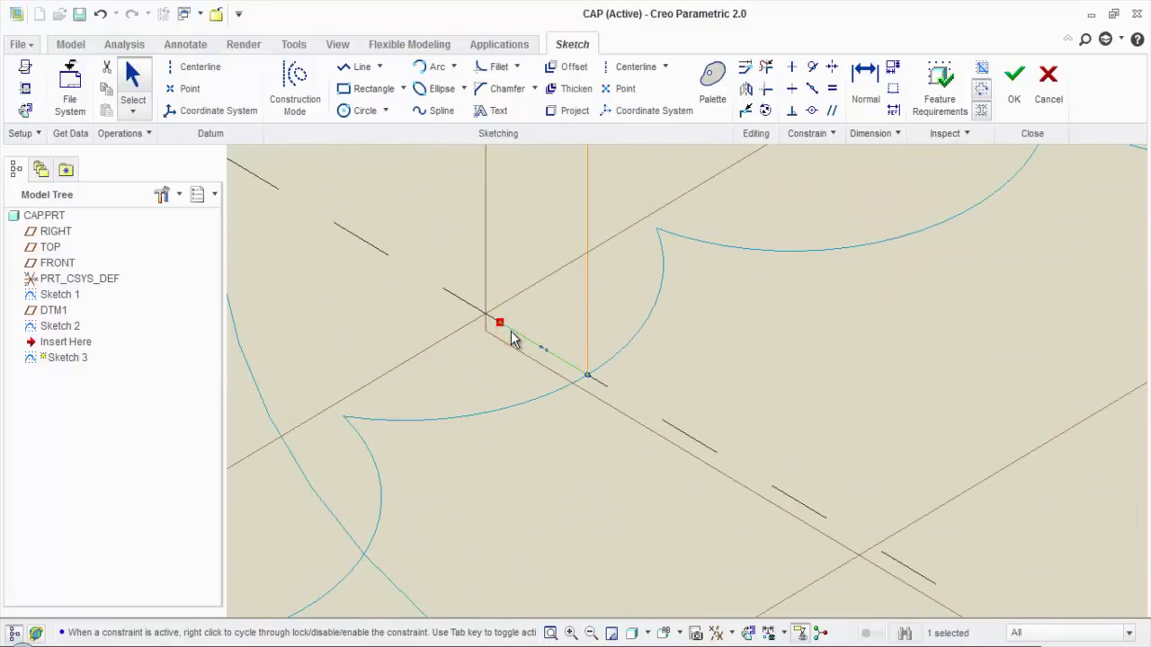
pyautogui.rightClick(510, 339)
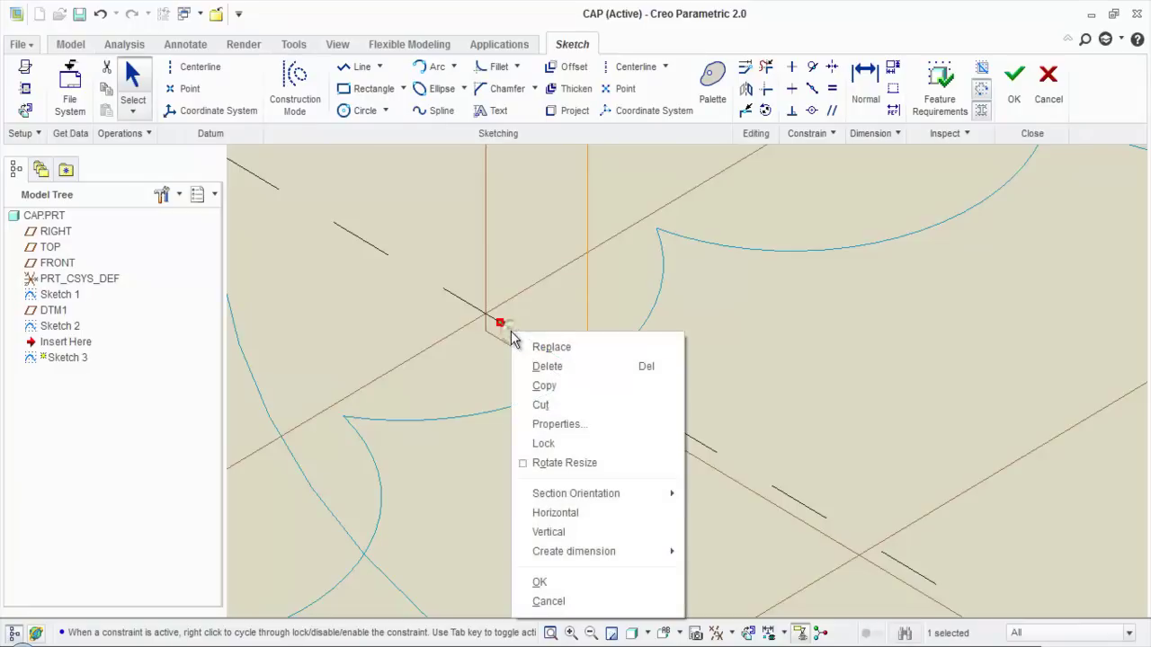
pyautogui.click(533, 370)
pyautogui.scroll(6, 490, 396)
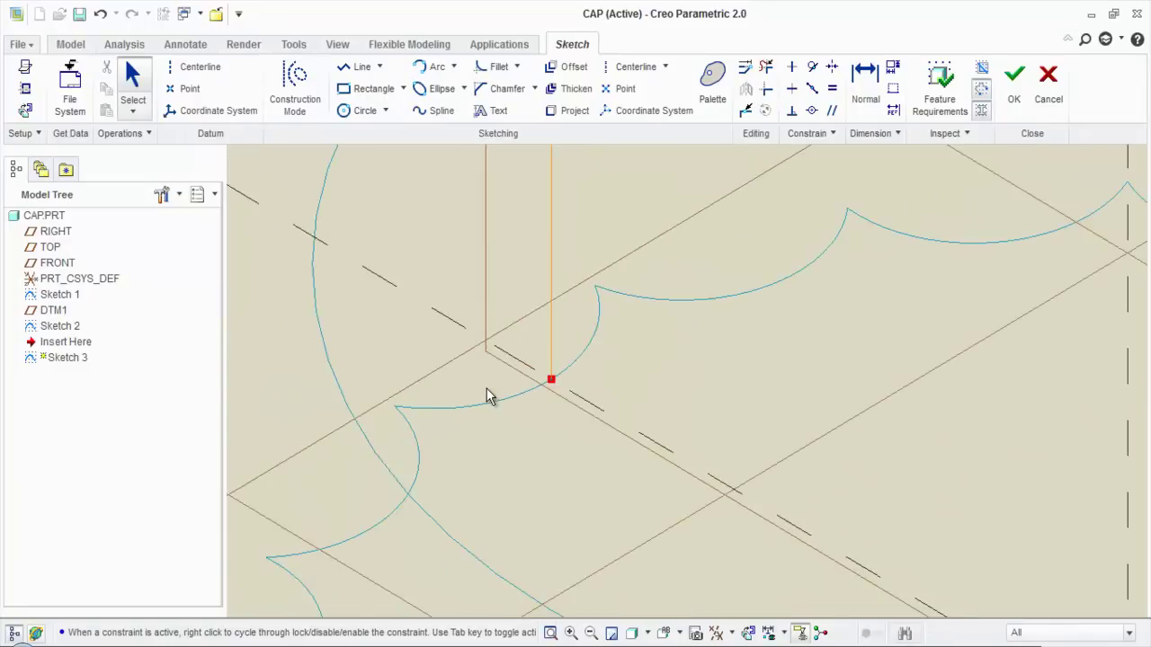
pyautogui.scroll(1, 490, 396)
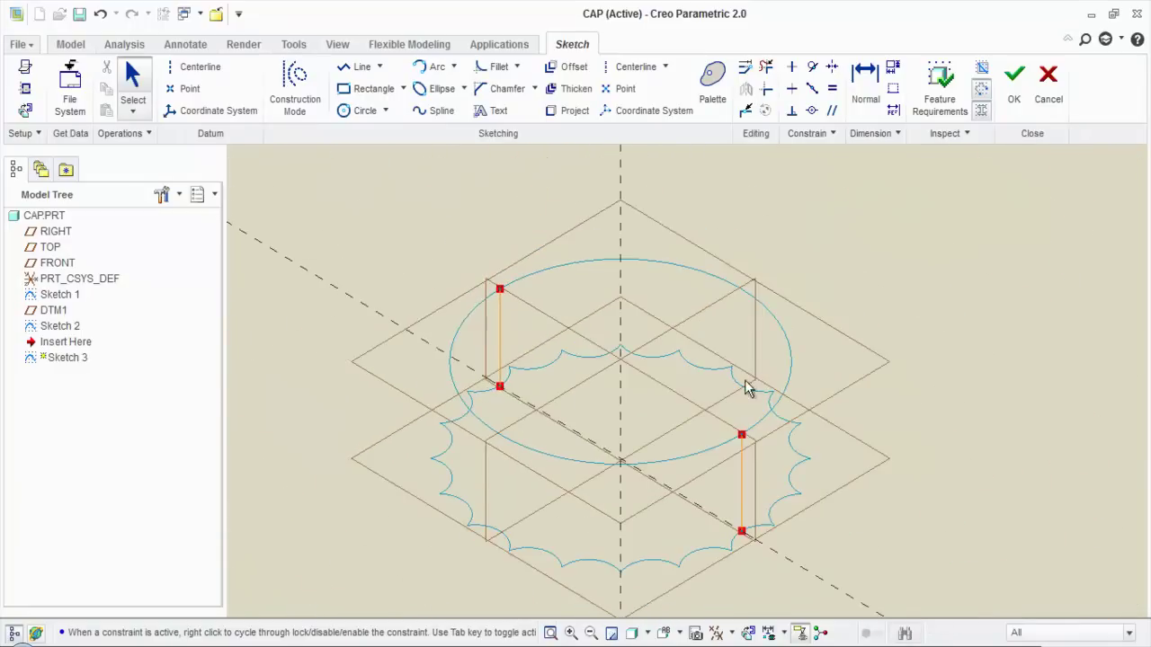
# Finish the sketch of the two vertical lines and hide the datum planes
pyautogui.click(888, 292)
pyautogui.click(1022, 106)
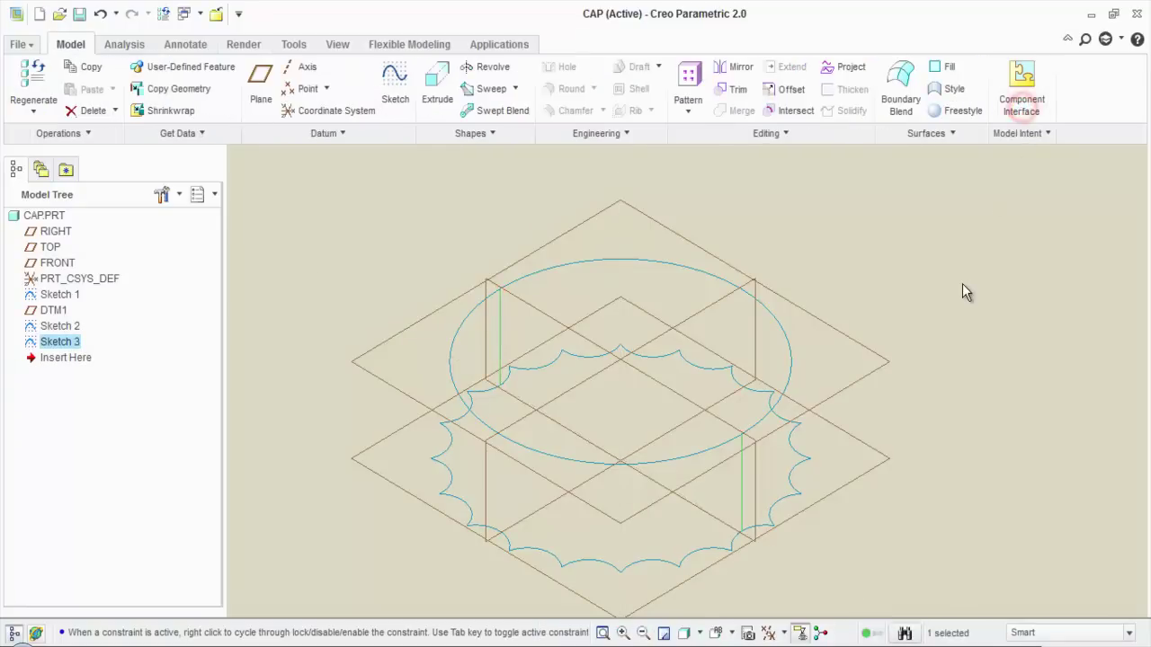
pyautogui.click(961, 286)
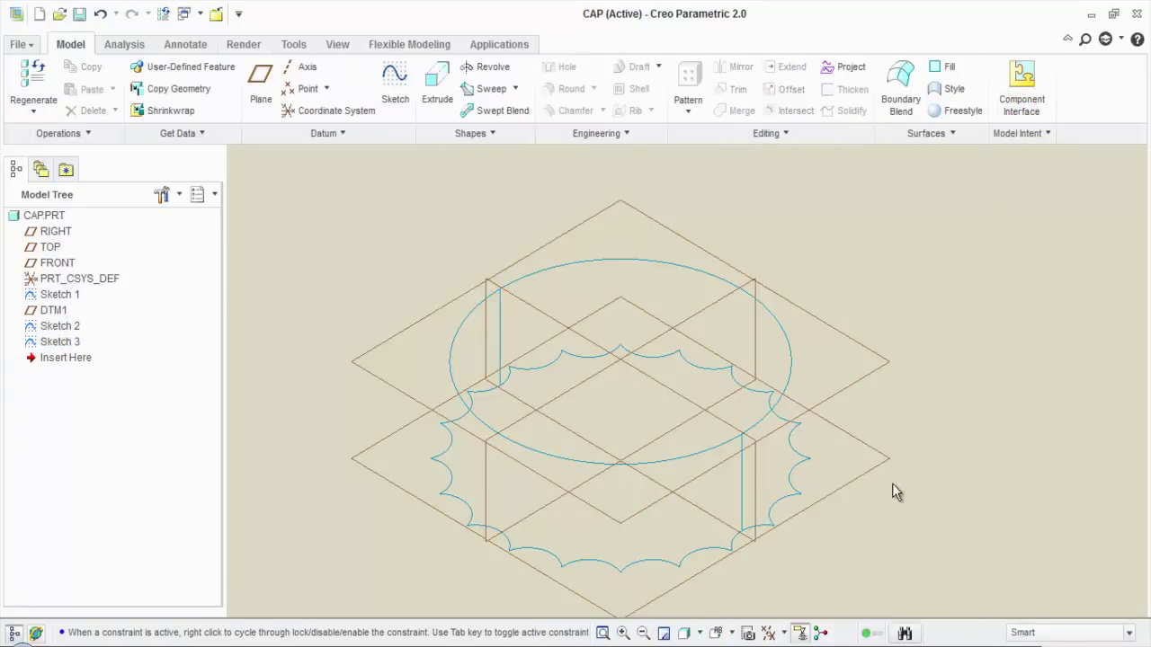
pyautogui.click(774, 635)
pyautogui.click(773, 605)
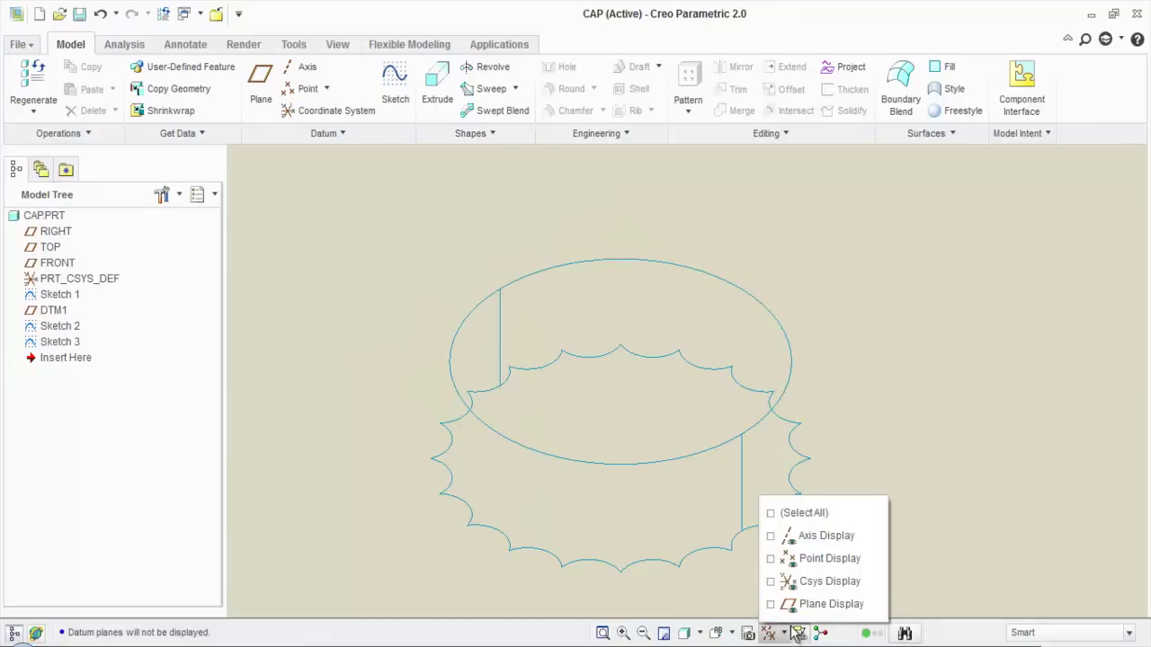
pyautogui.click(942, 513)
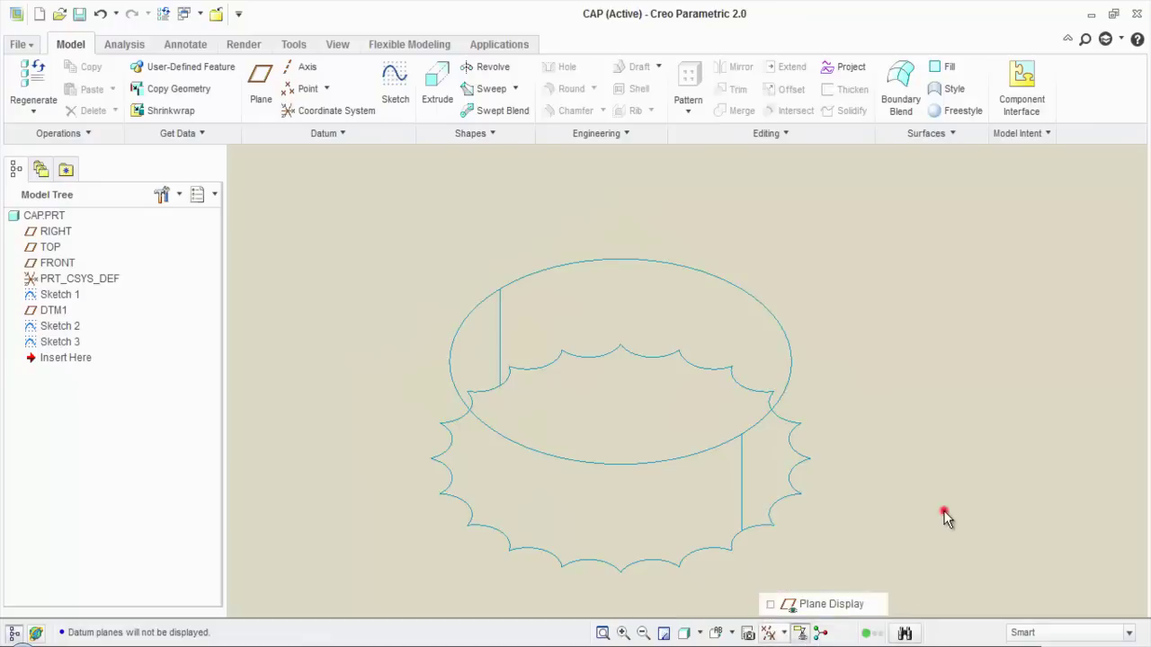
pyautogui.click(944, 304)
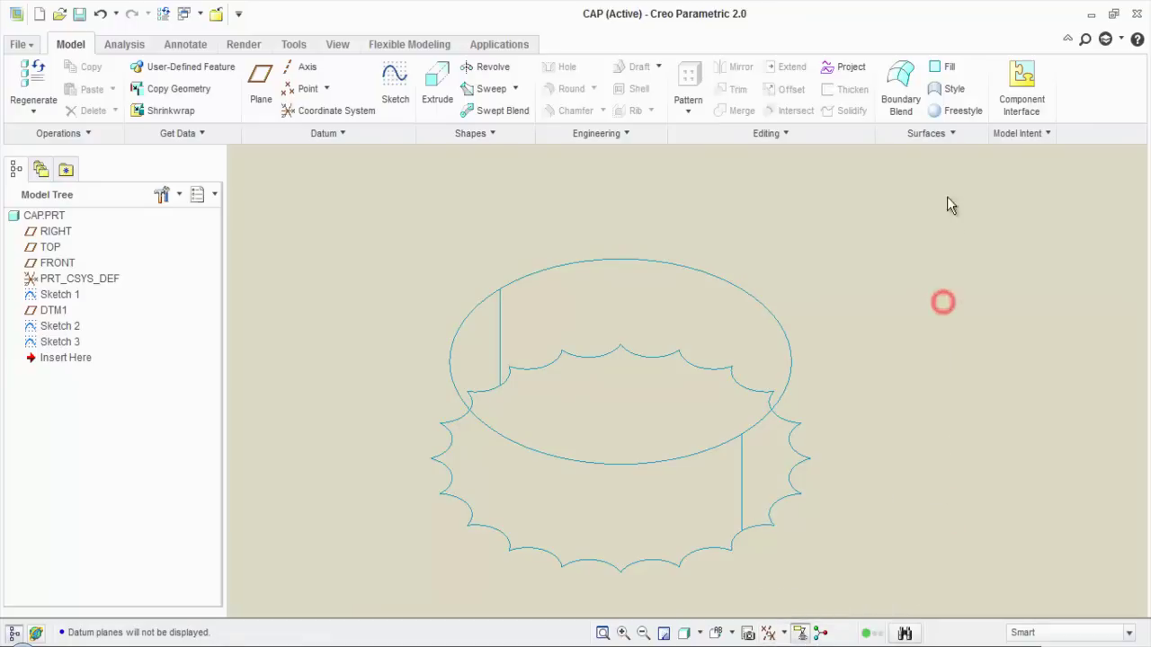
# Create a boundary blend using the scalloped profile and circle as first-direction chains and the two vertical lines as second-direction chains
pyautogui.click(902, 115)
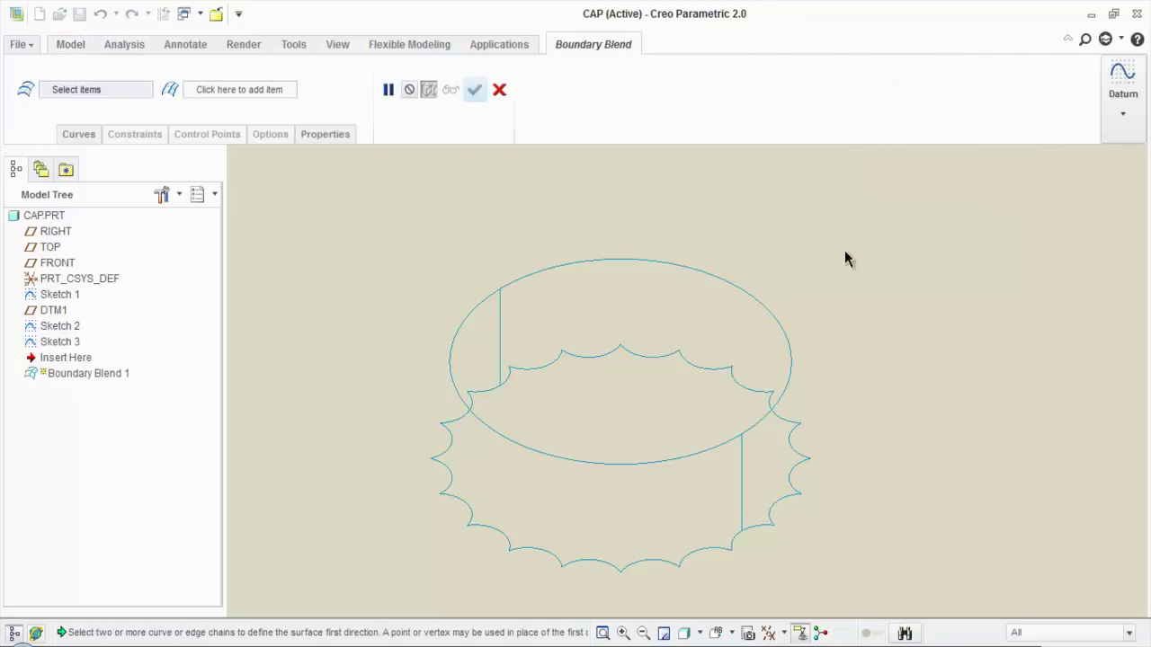
pyautogui.click(239, 89)
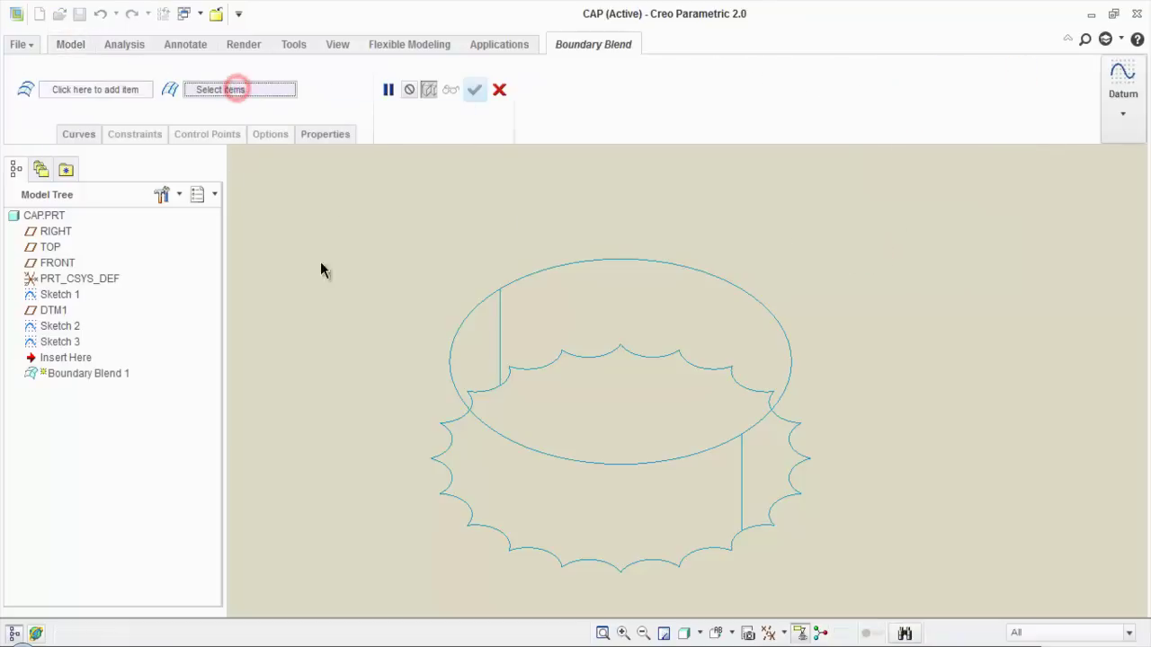
pyautogui.click(501, 328)
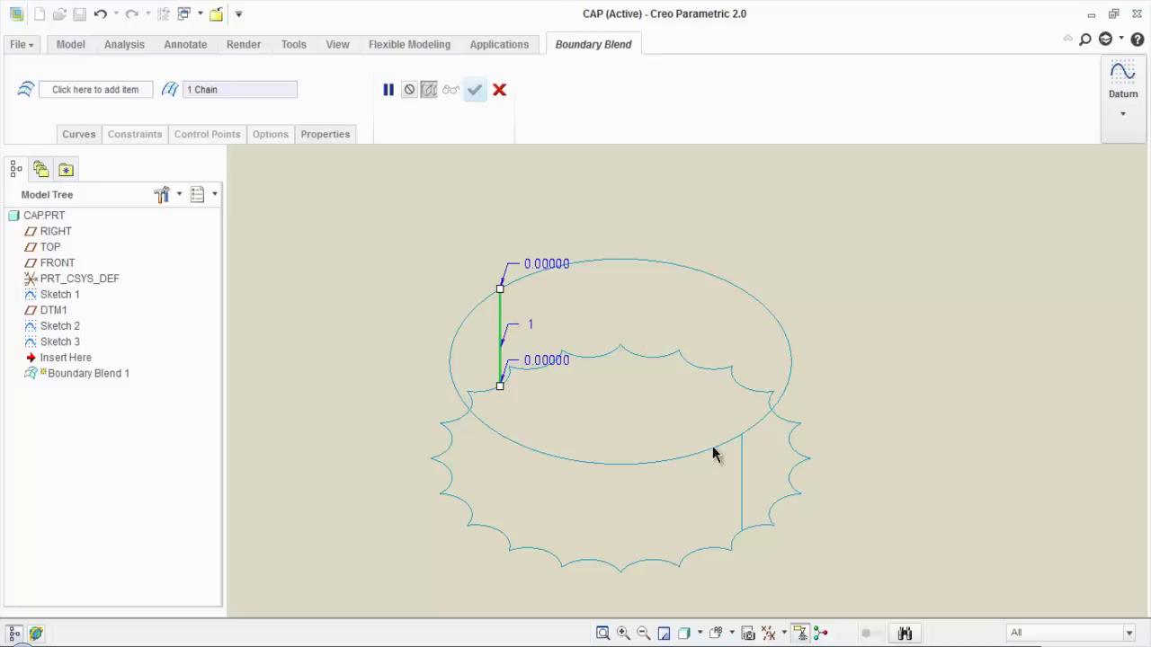
pyautogui.click(742, 480)
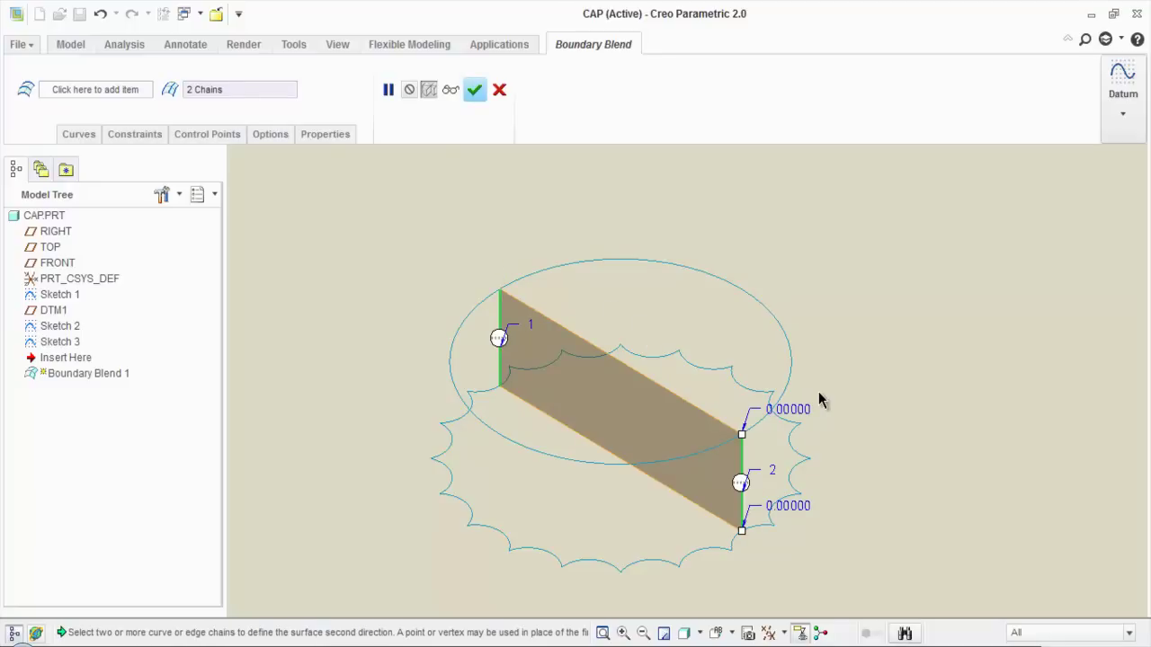
pyautogui.click(94, 90)
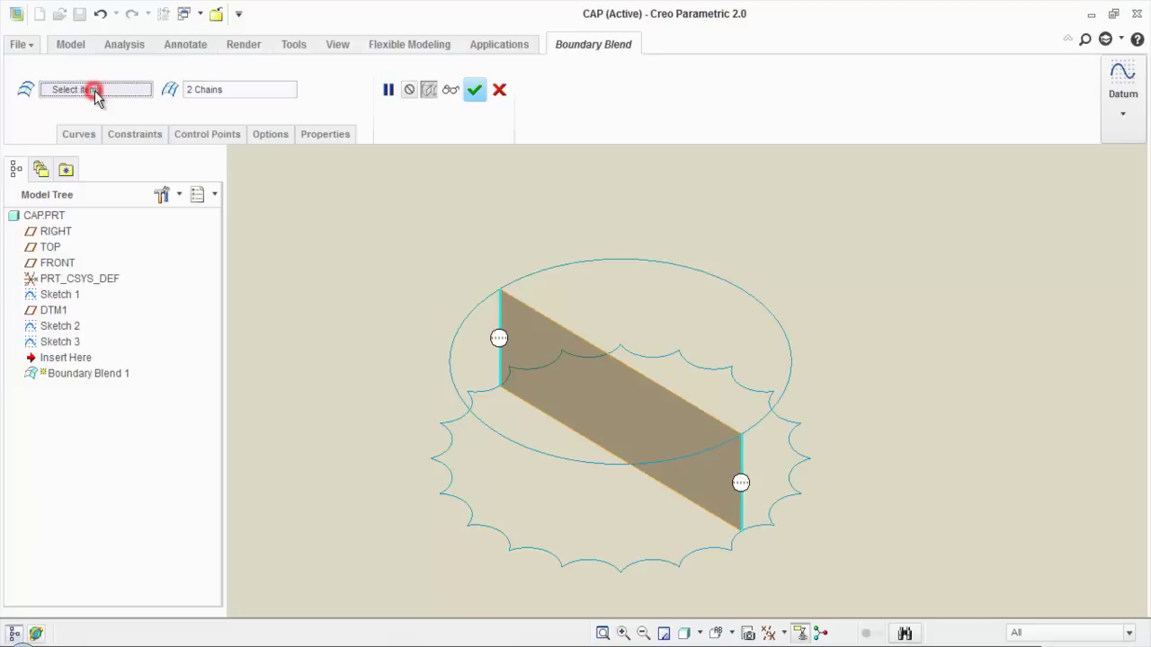
pyautogui.click(446, 458)
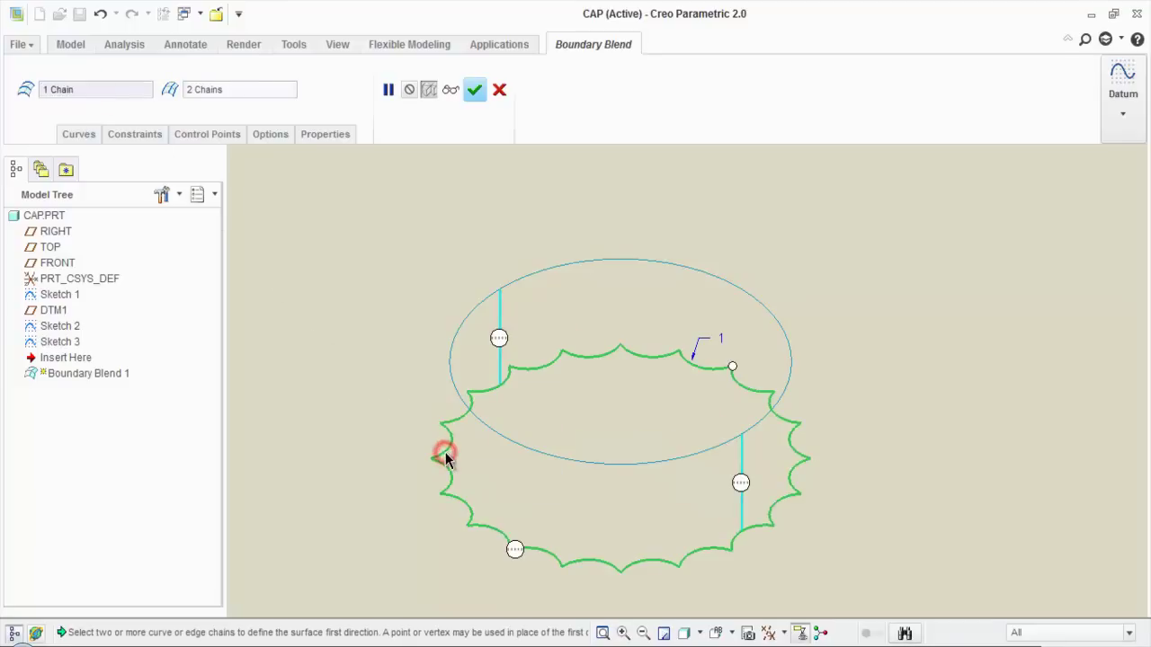
pyautogui.keyDown('ctrl'); pyautogui.click(452, 379); pyautogui.keyUp('ctrl')
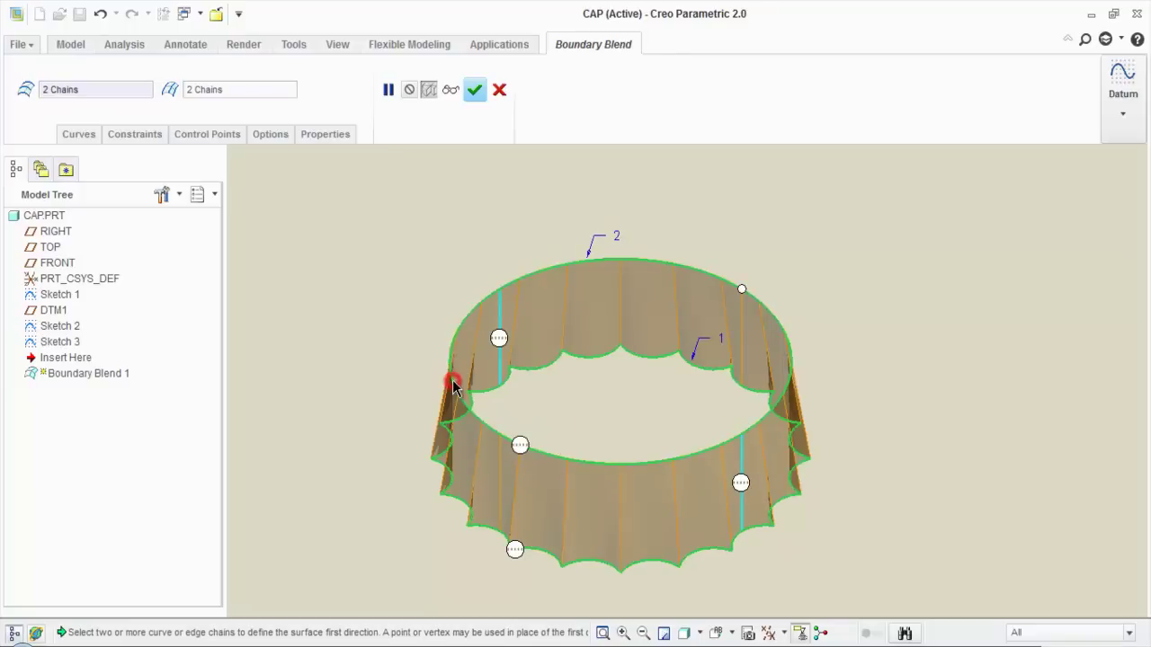
pyautogui.click(470, 93)
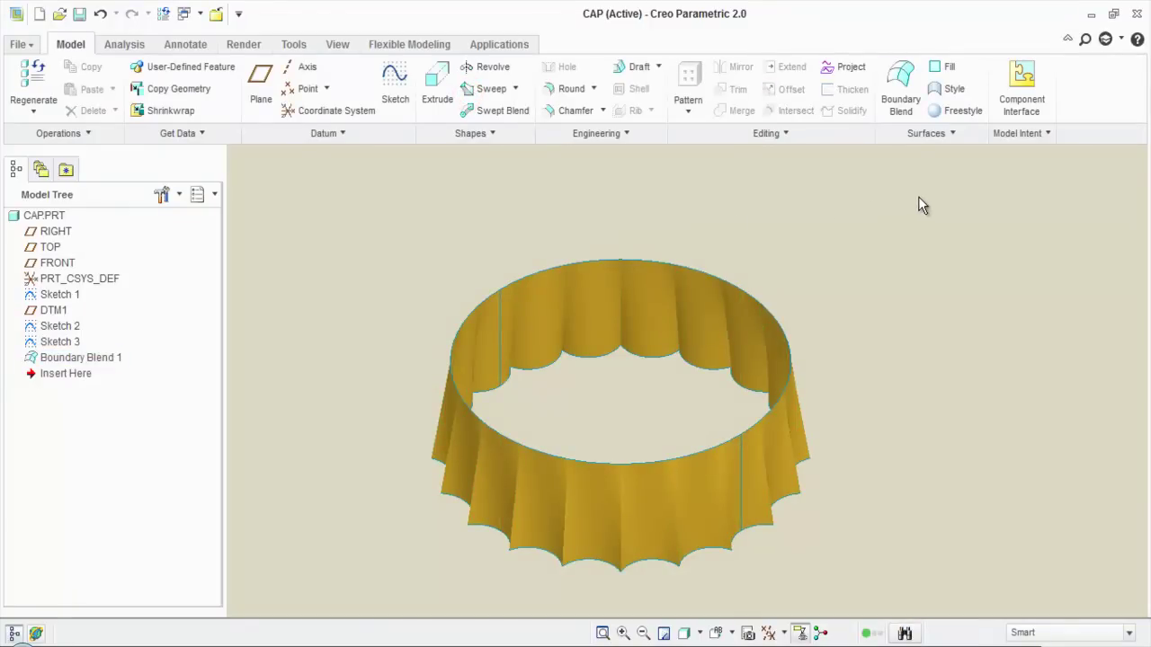
# Close the circular end of the blended wall with a Fill surface from the circle sketch
pyautogui.click(952, 68)
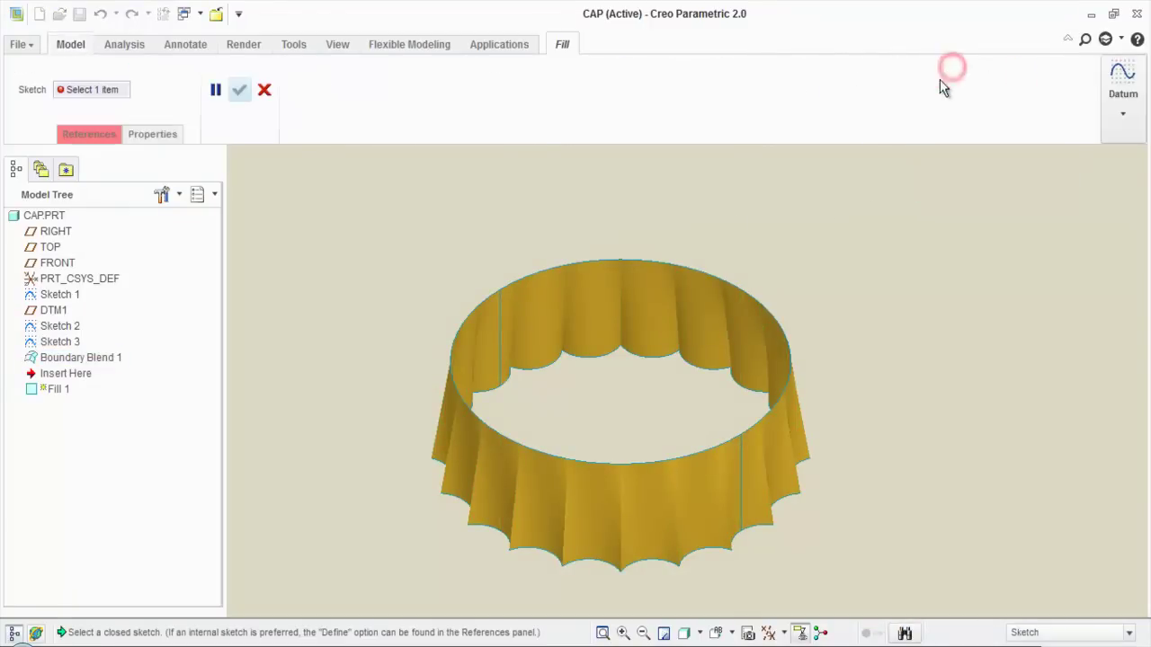
pyautogui.click(697, 267)
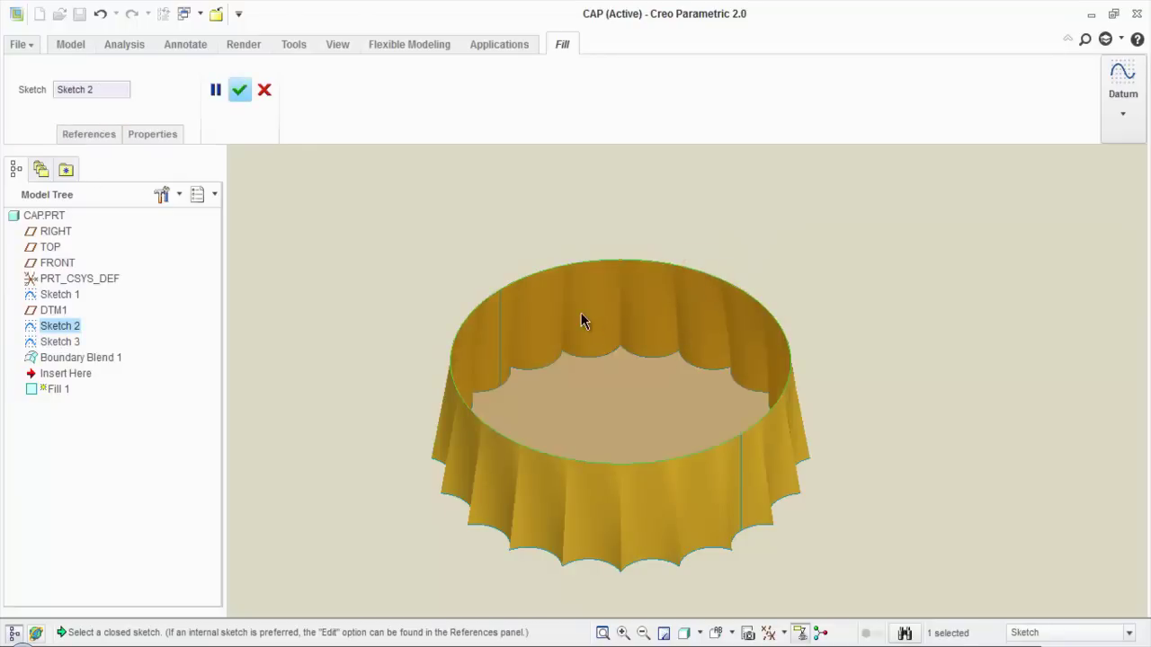
pyautogui.click(237, 91)
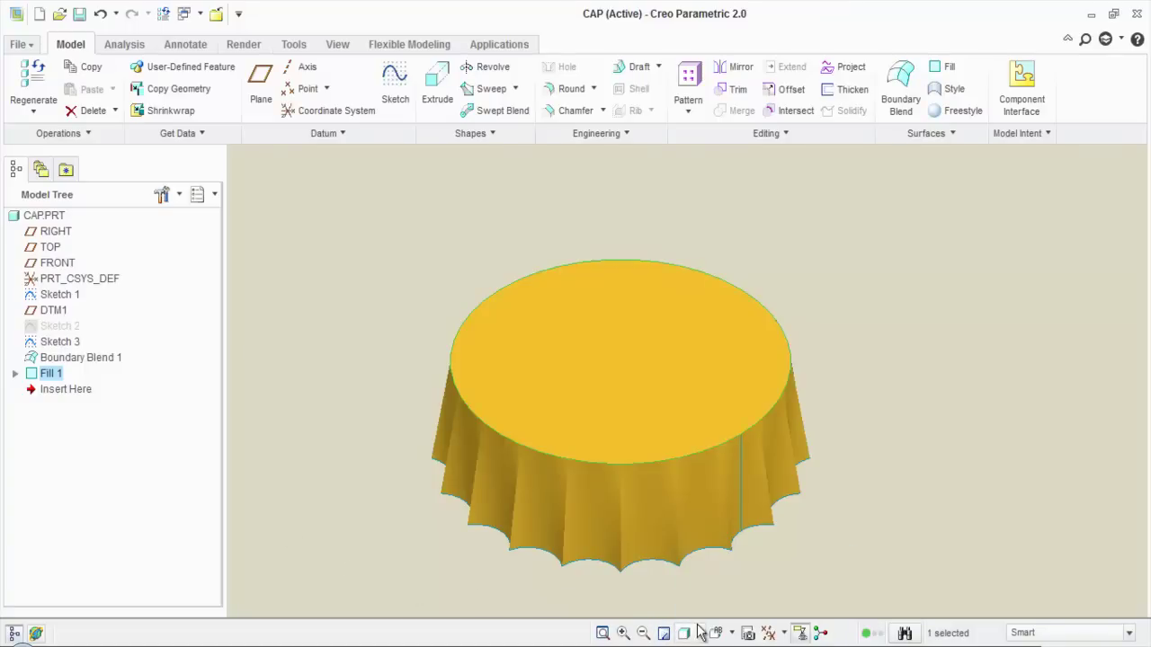
# Reorient the model with Dynamic orient, using a vertical pan of 0.200 and a horizontal spin of 180, to show the open scalloped end
pyautogui.click(728, 634)
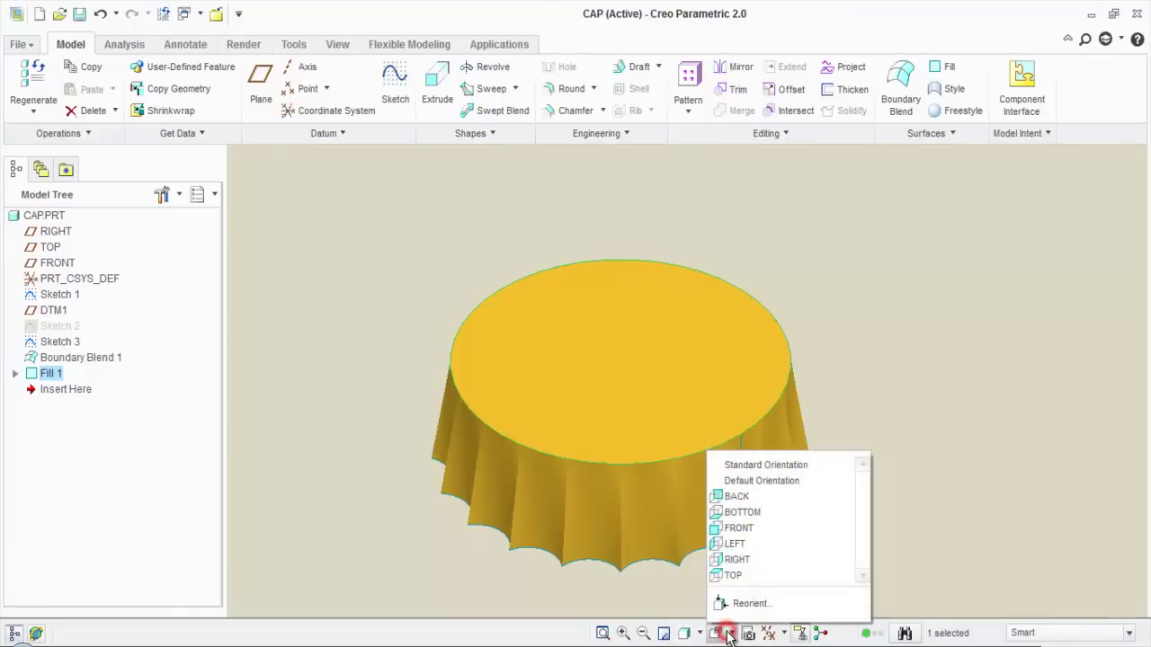
pyautogui.click(733, 601)
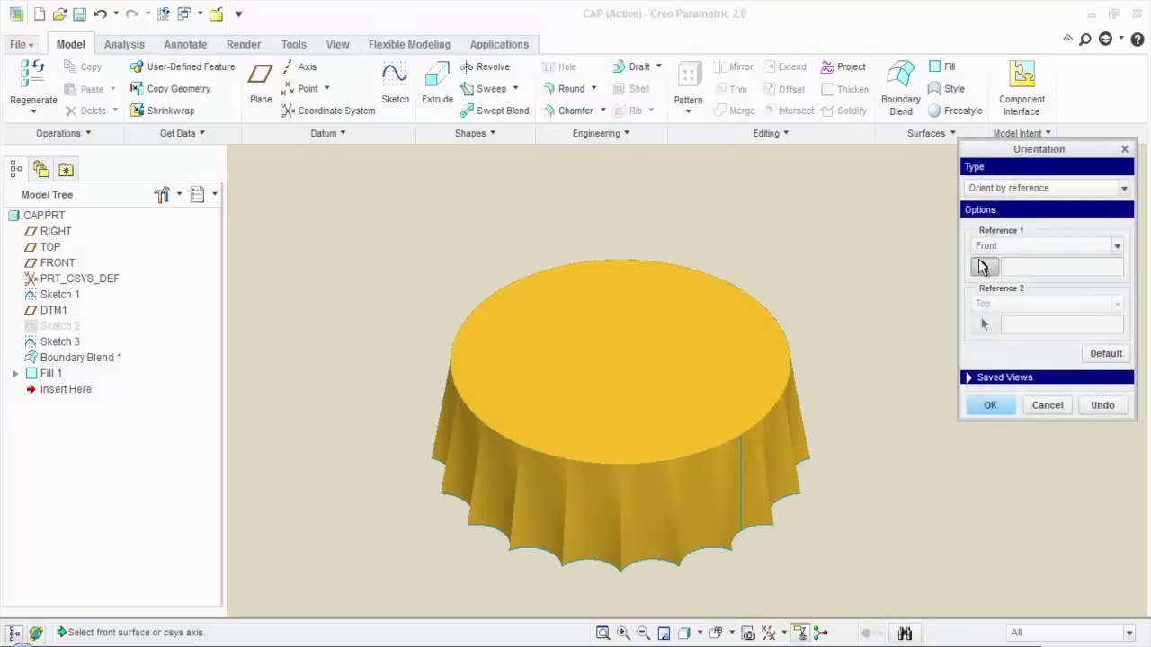
pyautogui.click(1018, 189)
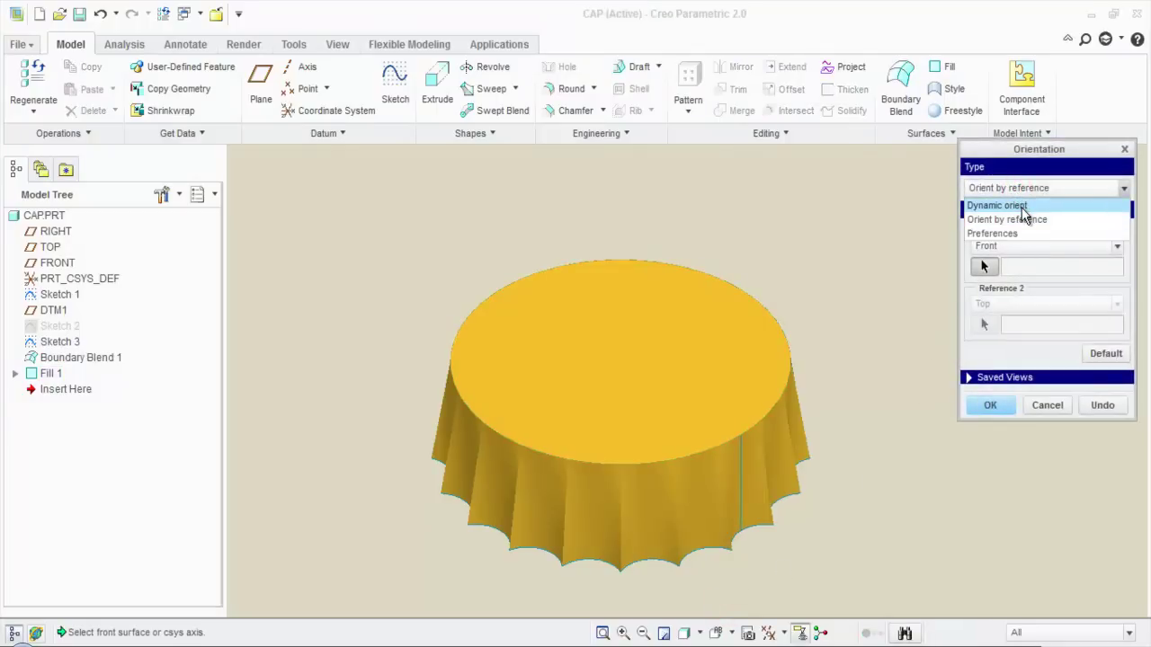
pyautogui.click(1021, 207)
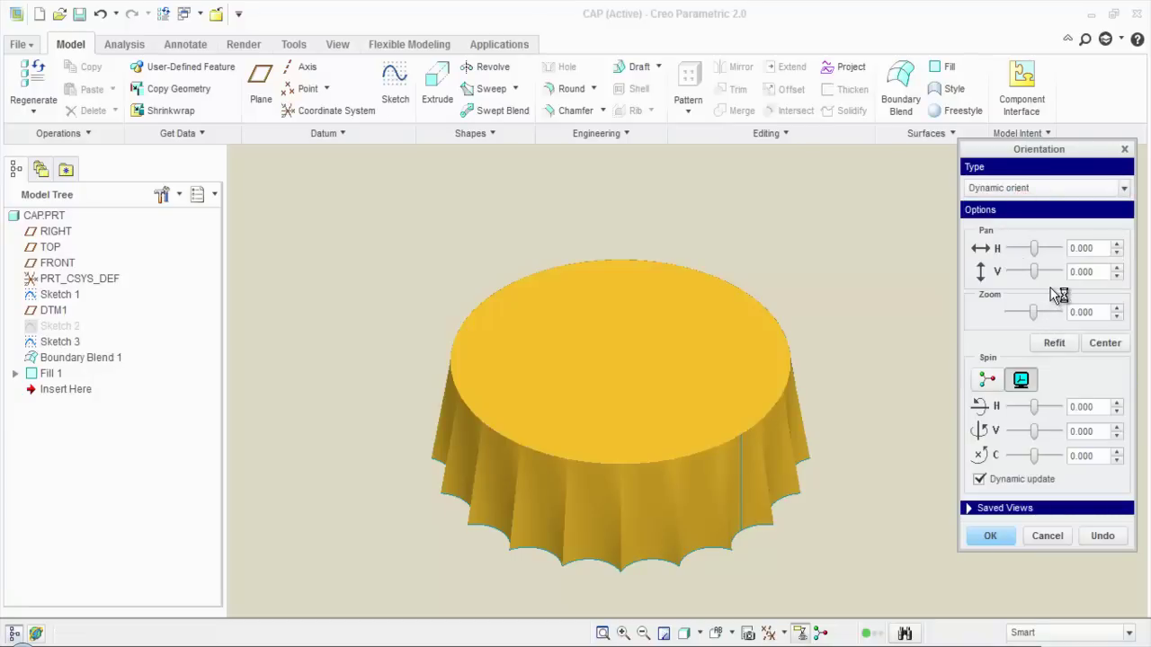
pyautogui.moveTo(1034, 272); pyautogui.dragTo(1038, 294)
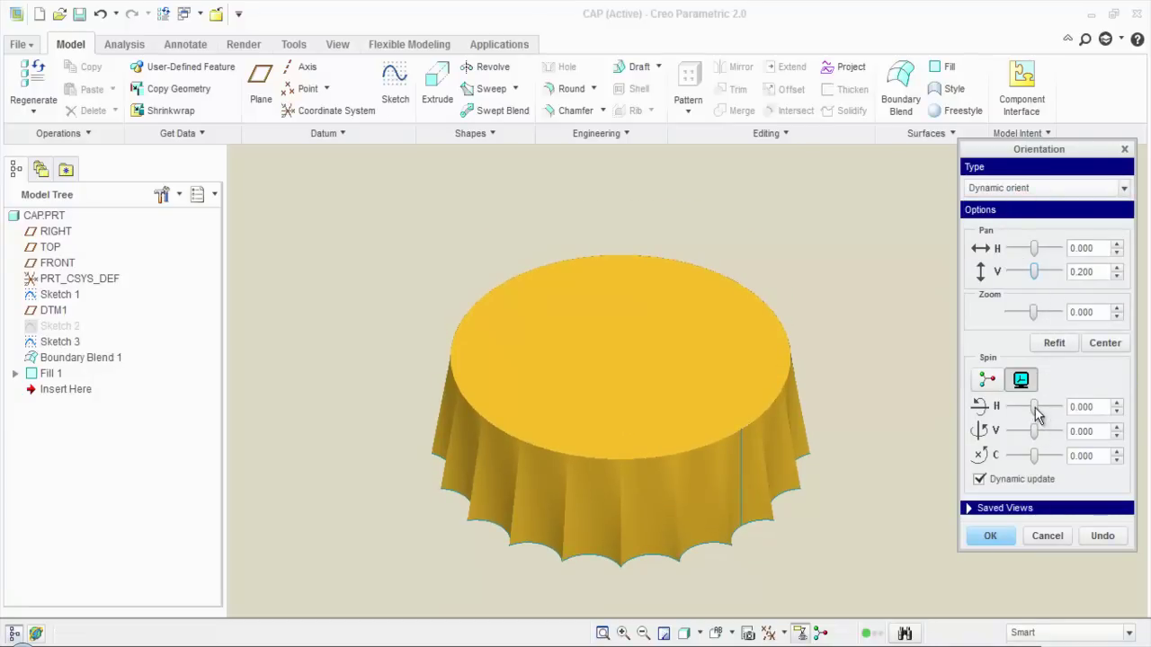
pyautogui.moveTo(1035, 406); pyautogui.dragTo(1058, 530)
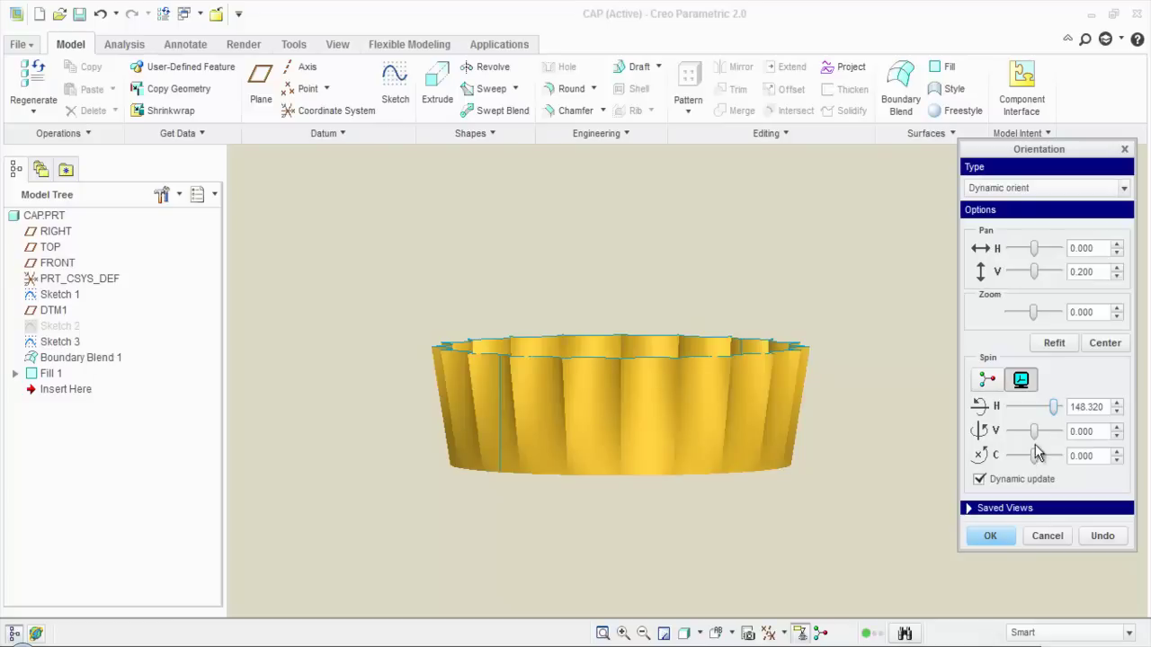
pyautogui.moveTo(1053, 410); pyautogui.dragTo(1064, 415)
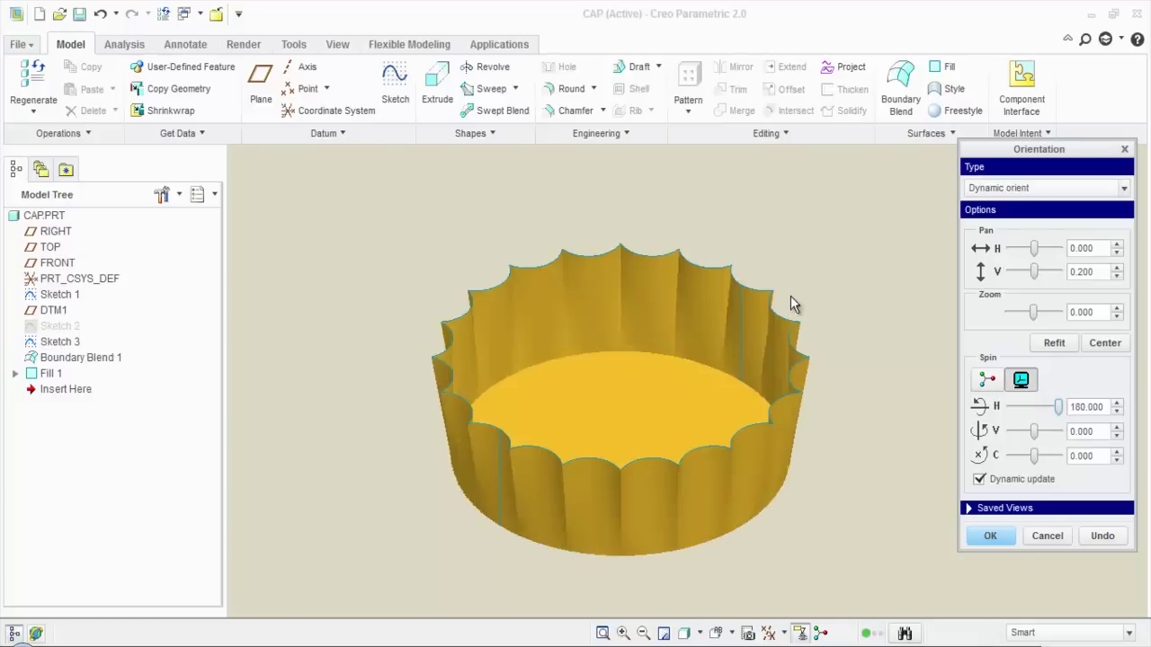
pyautogui.click(752, 221)
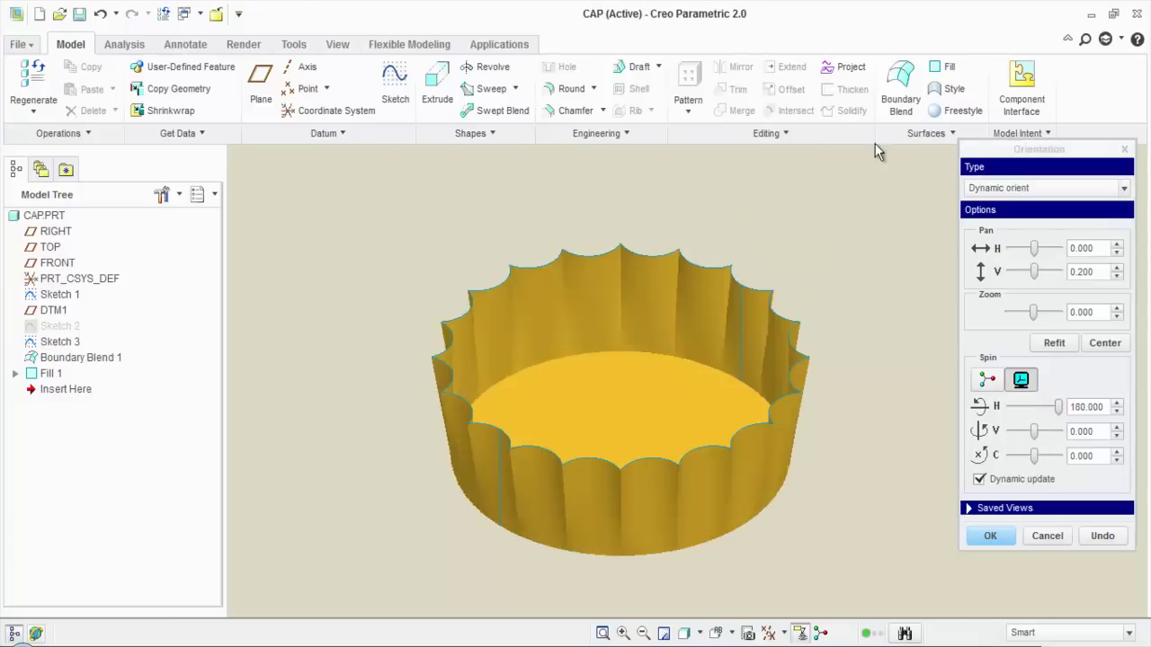
# Close the scalloped end of the cap with a Fill surface from the scalloped profile sketch
pyautogui.click(946, 68)
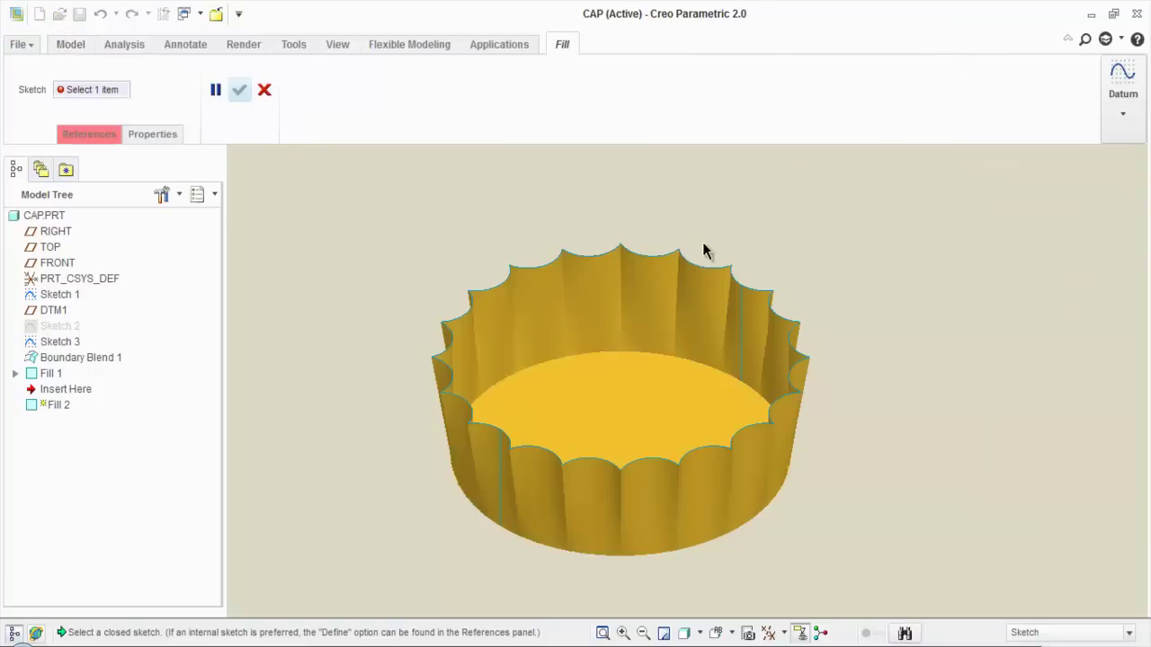
pyautogui.click(699, 263)
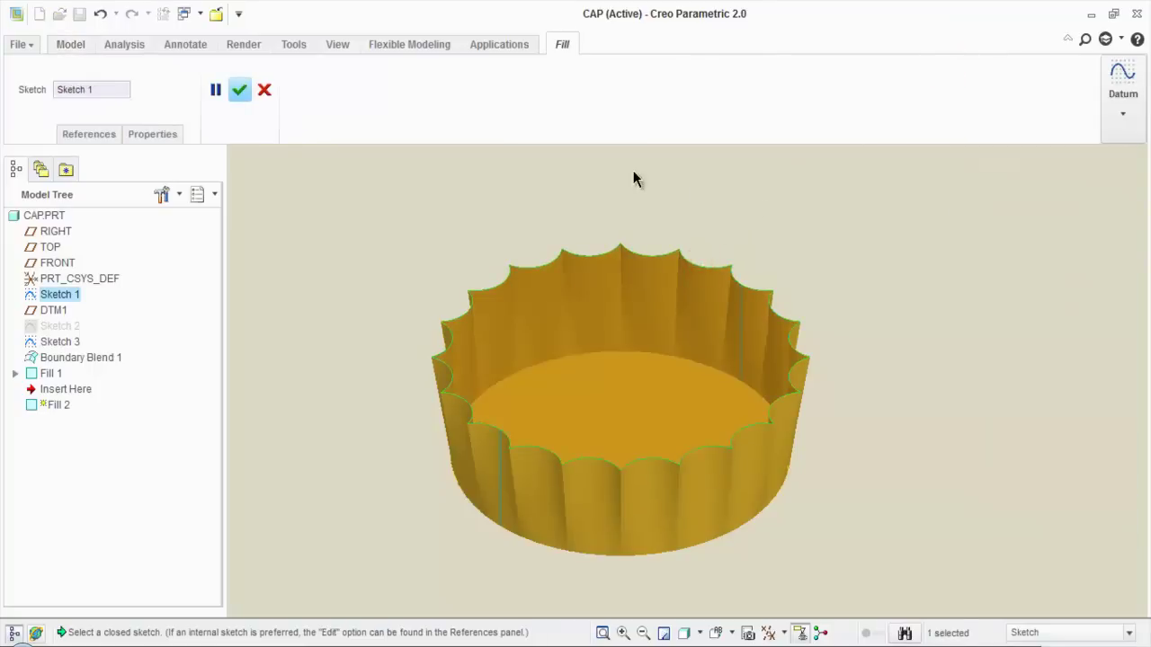
pyautogui.click(240, 91)
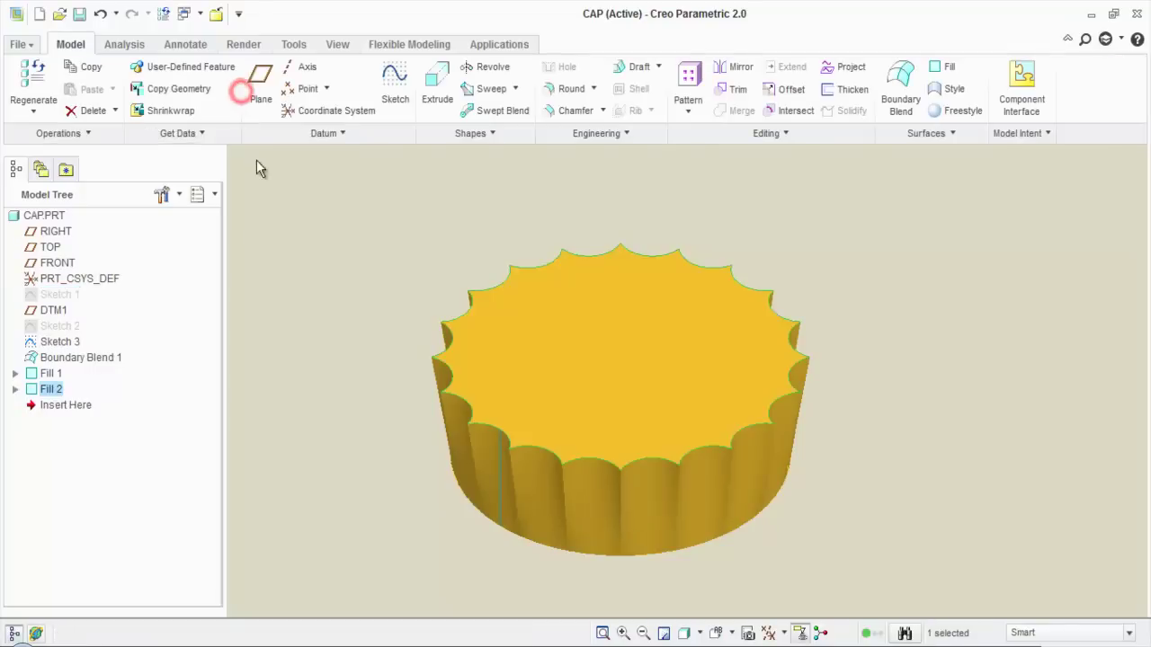
pyautogui.click(281, 218)
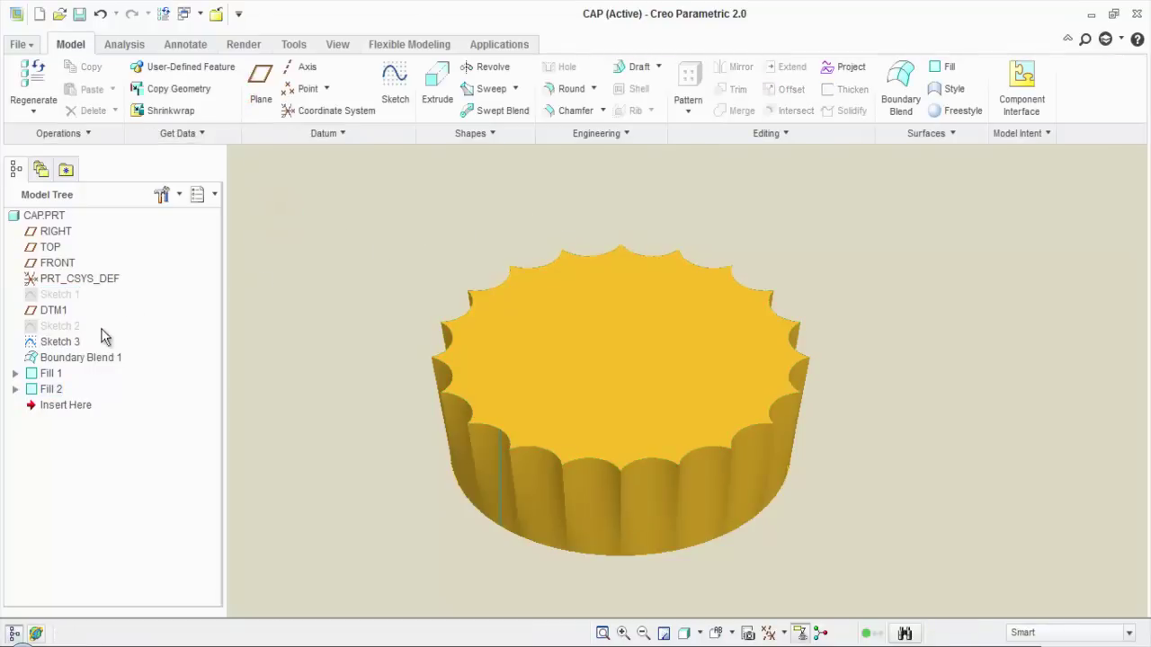
# Hide Sketch 3, which holds the two vertical lines
pyautogui.click(69, 345)
pyautogui.rightClick(69, 345)
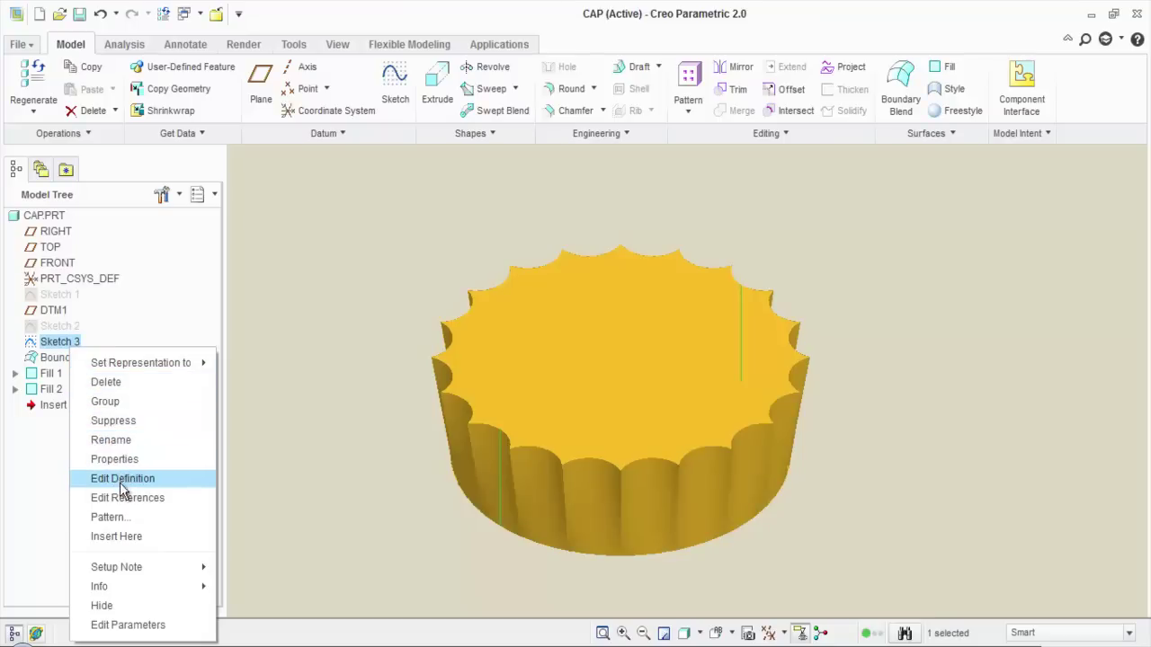
pyautogui.click(141, 608)
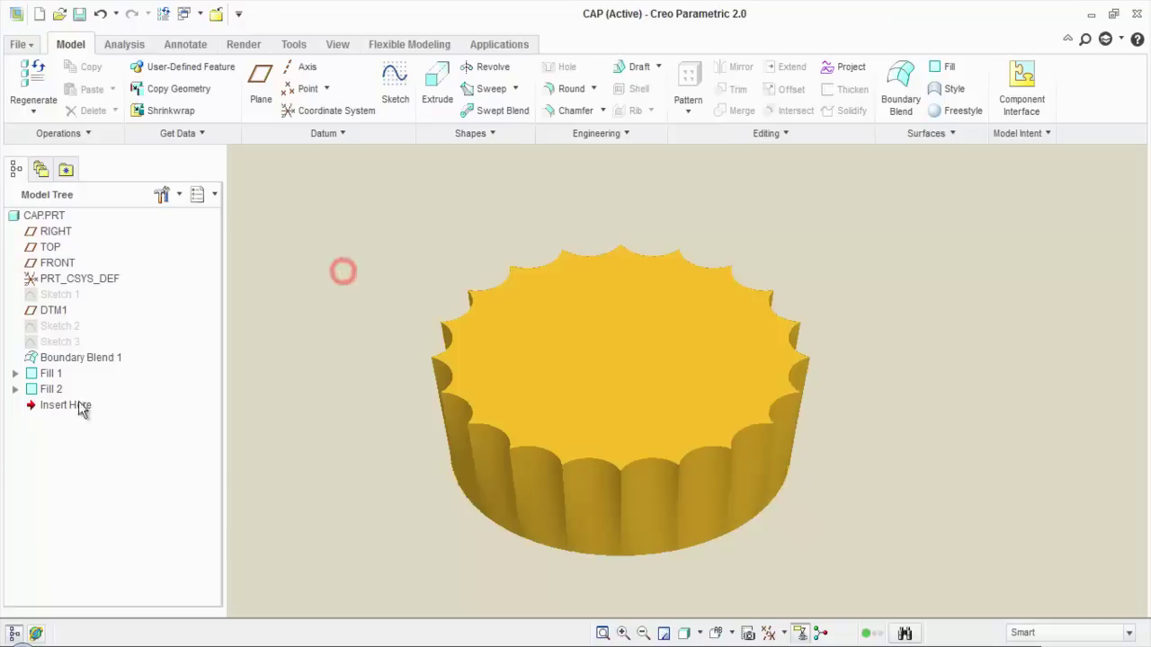
# Merge Boundary Blend 1, Fill 1 and Fill 2 into a single quilt
pyautogui.click(50, 357)
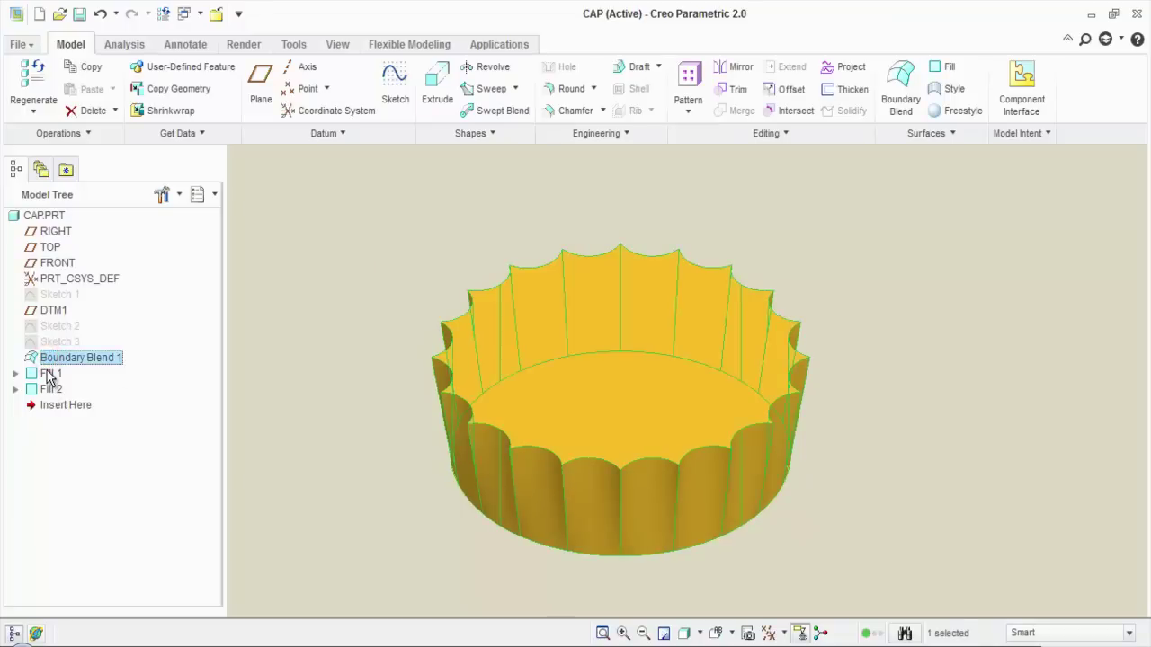
pyautogui.keyDown('shift'); pyautogui.click(49, 388); pyautogui.keyUp('shift')
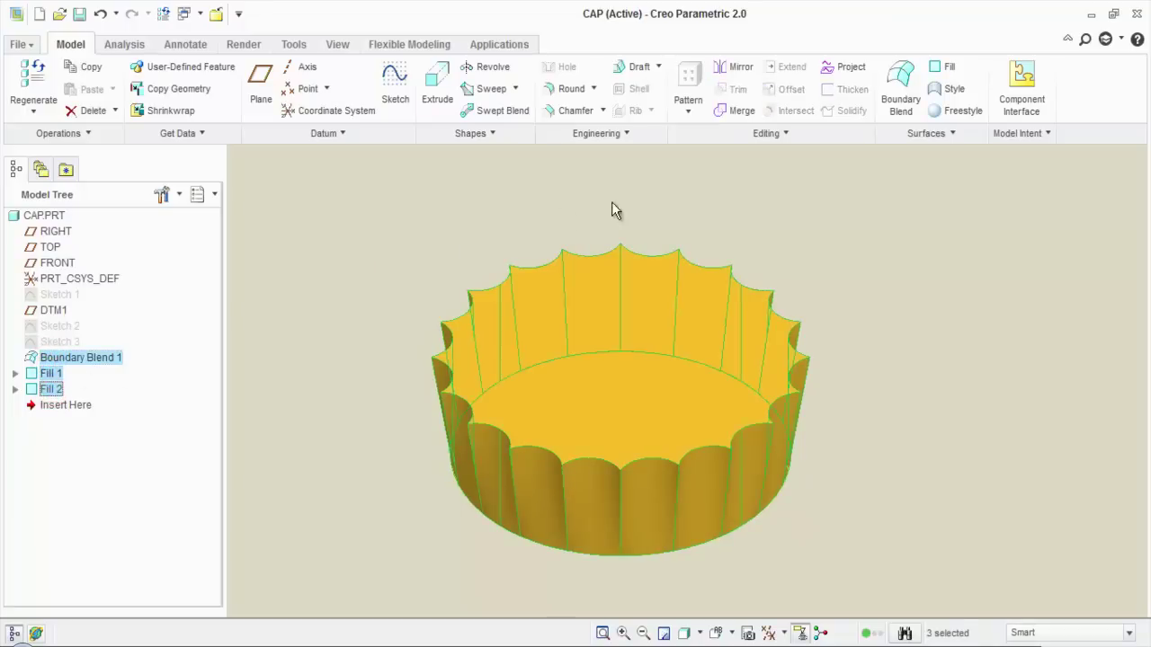
pyautogui.click(729, 118)
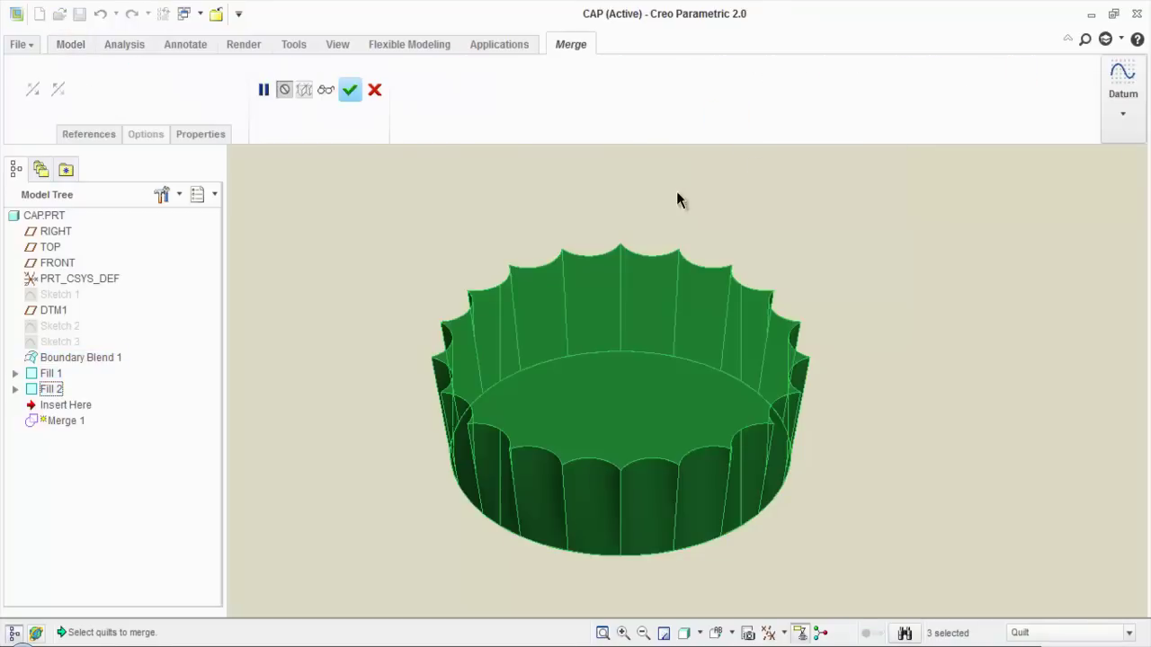
pyautogui.click(346, 92)
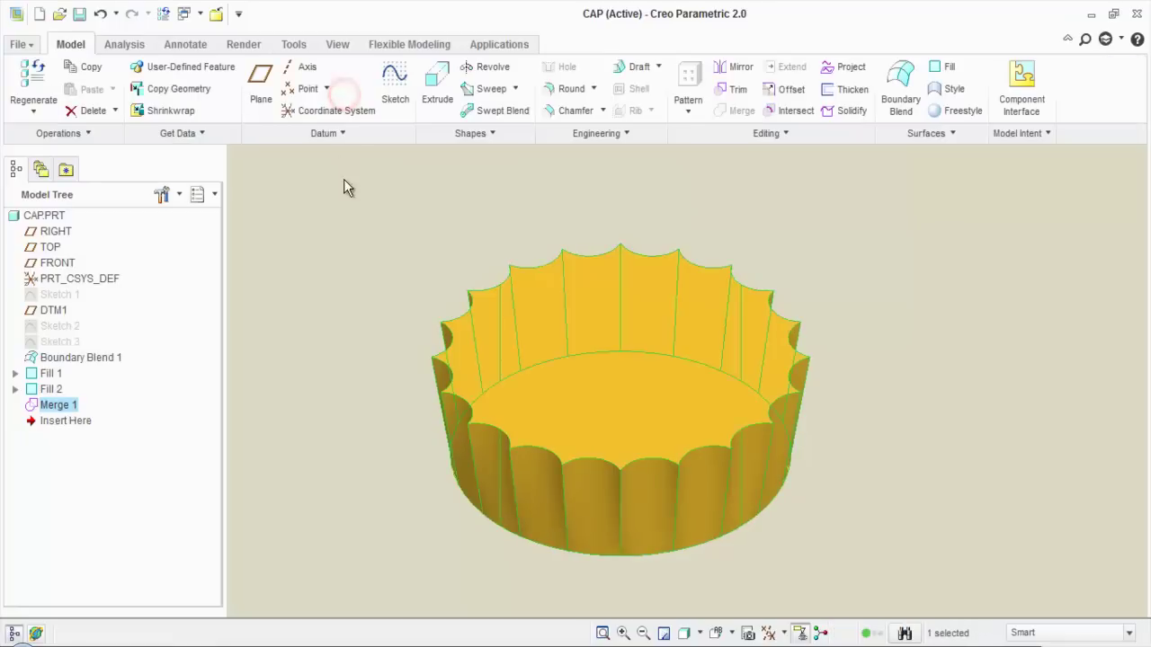
pyautogui.click(357, 234)
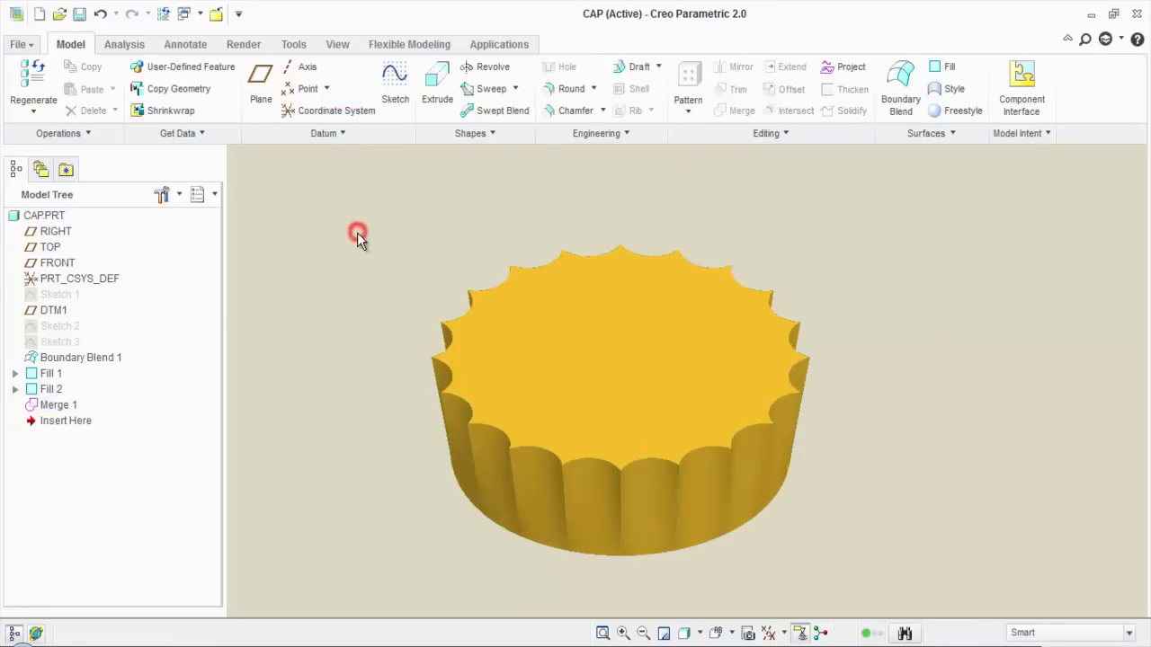
# Solidify the merged quilt into a solid body
pyautogui.click(71, 406)
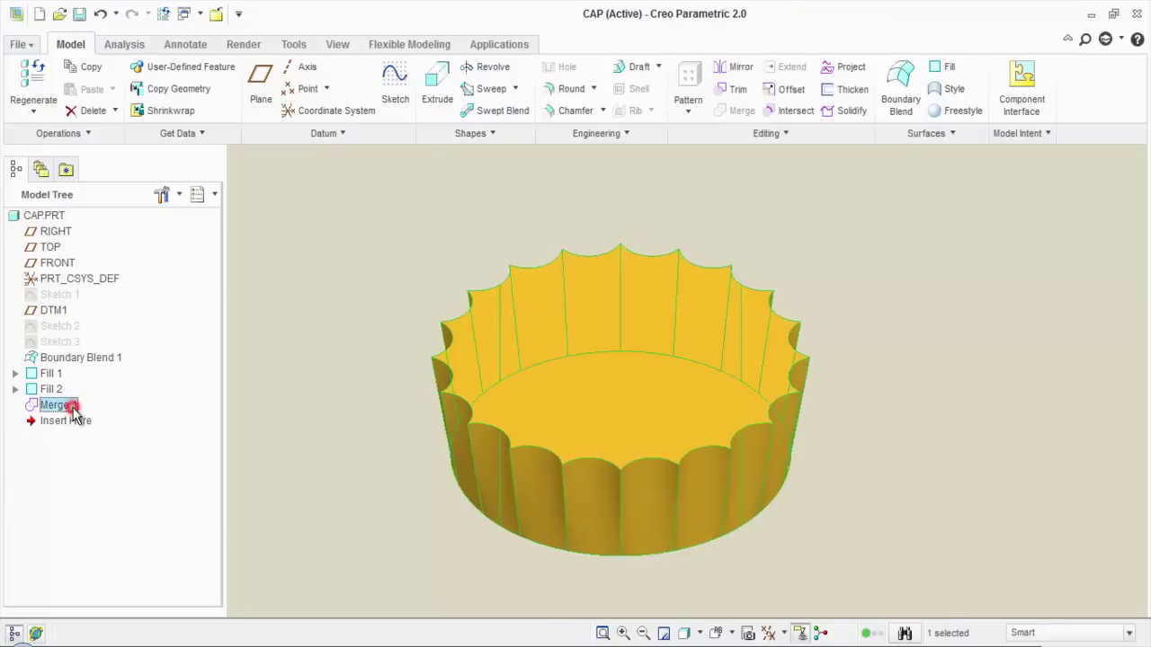
pyautogui.click(862, 117)
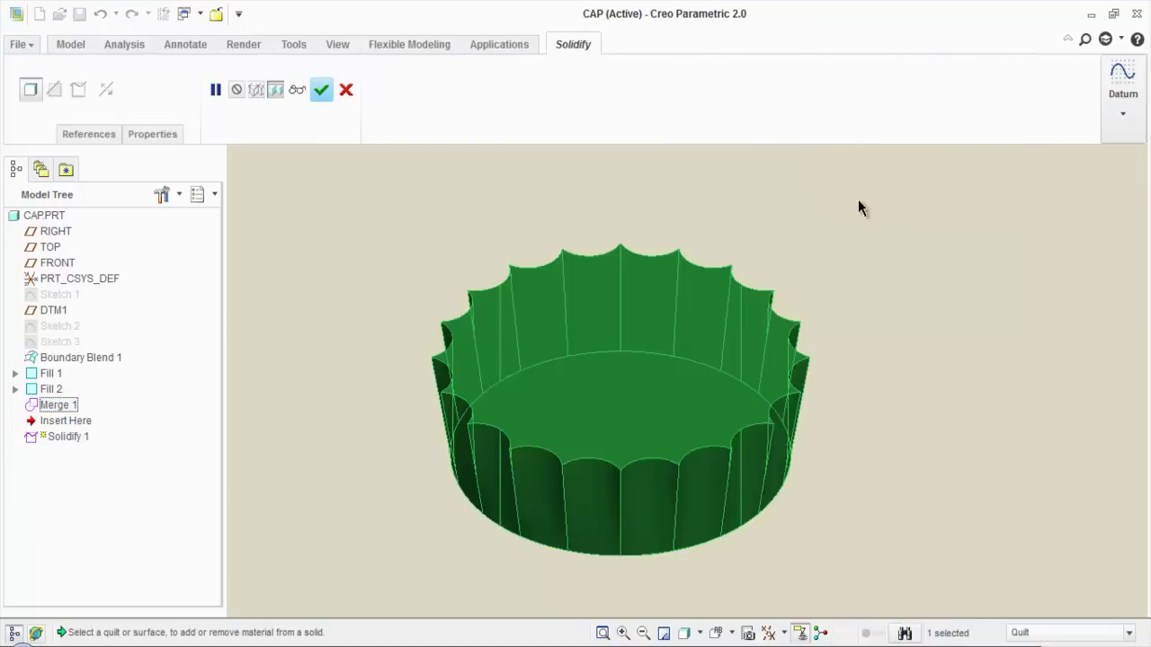